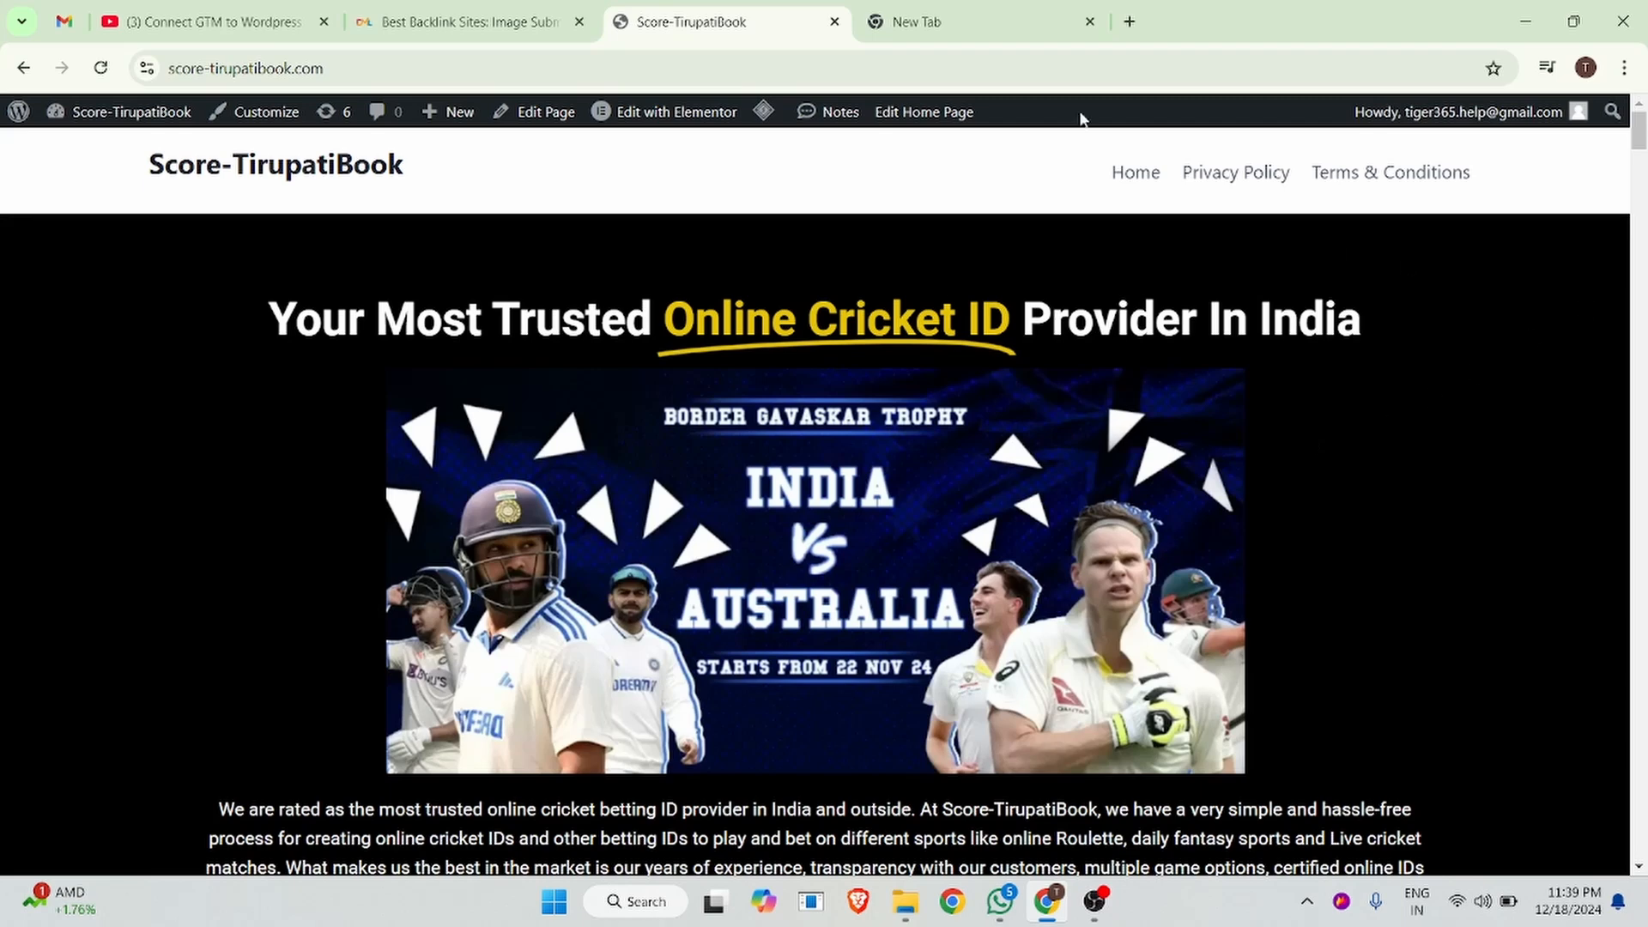
Search Google for "google tag manager" in the empty tab and open the official Google Tag Manager site.
{"action": "left_click", "coordinate": [927, 22]}
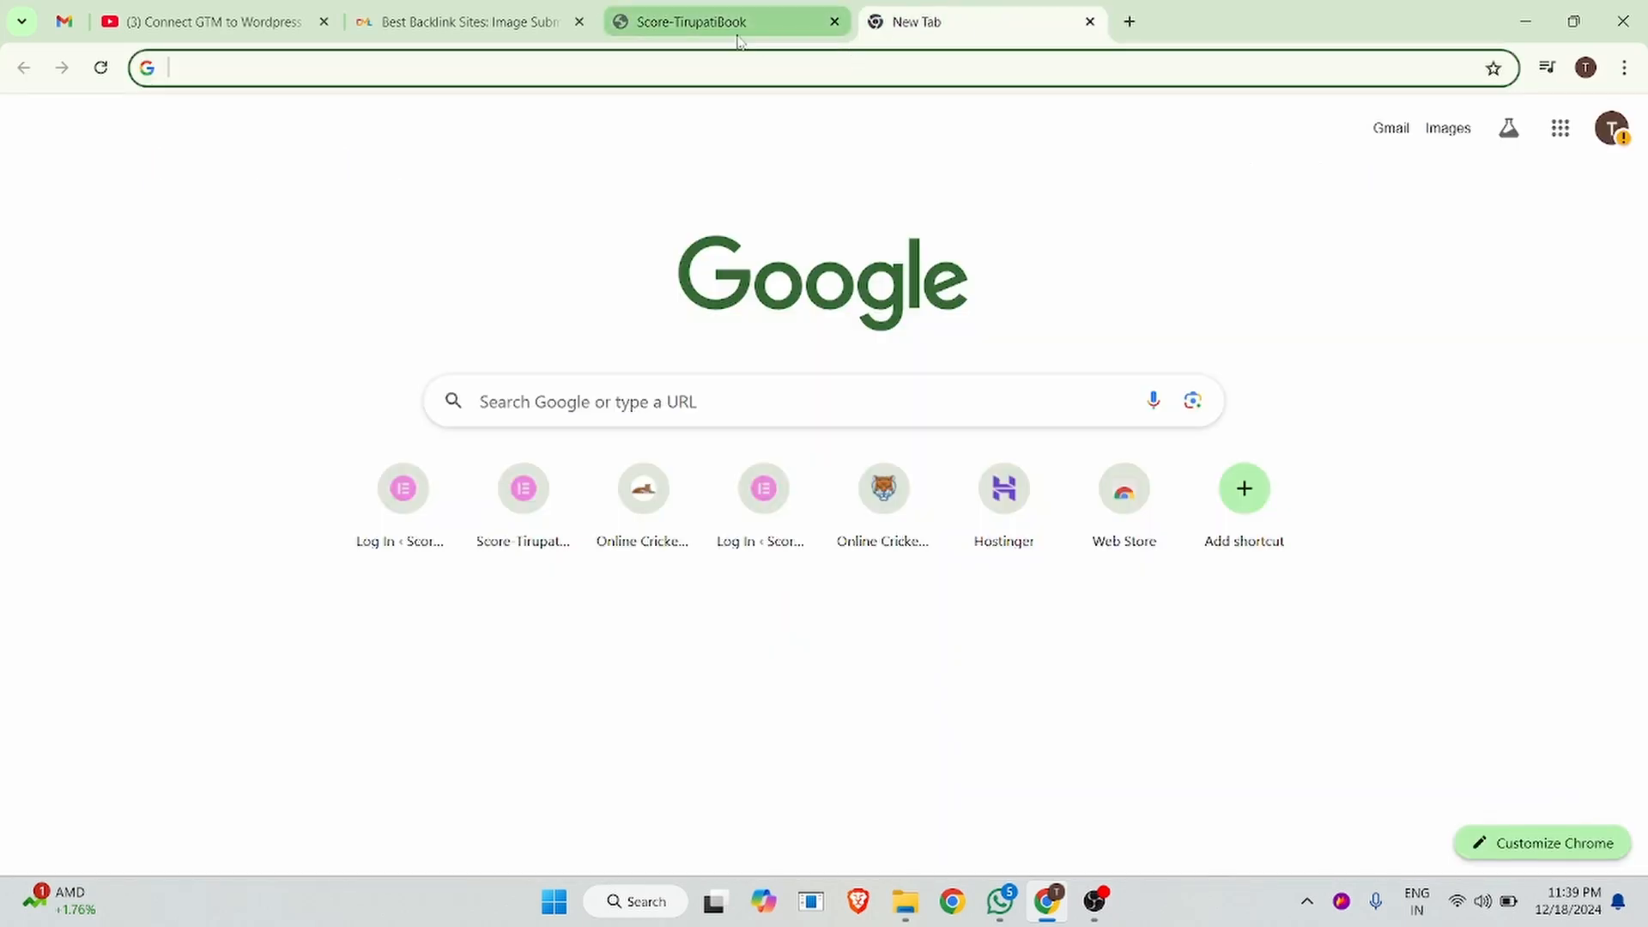
{"action": "left_click", "coordinate": [780, 76]}
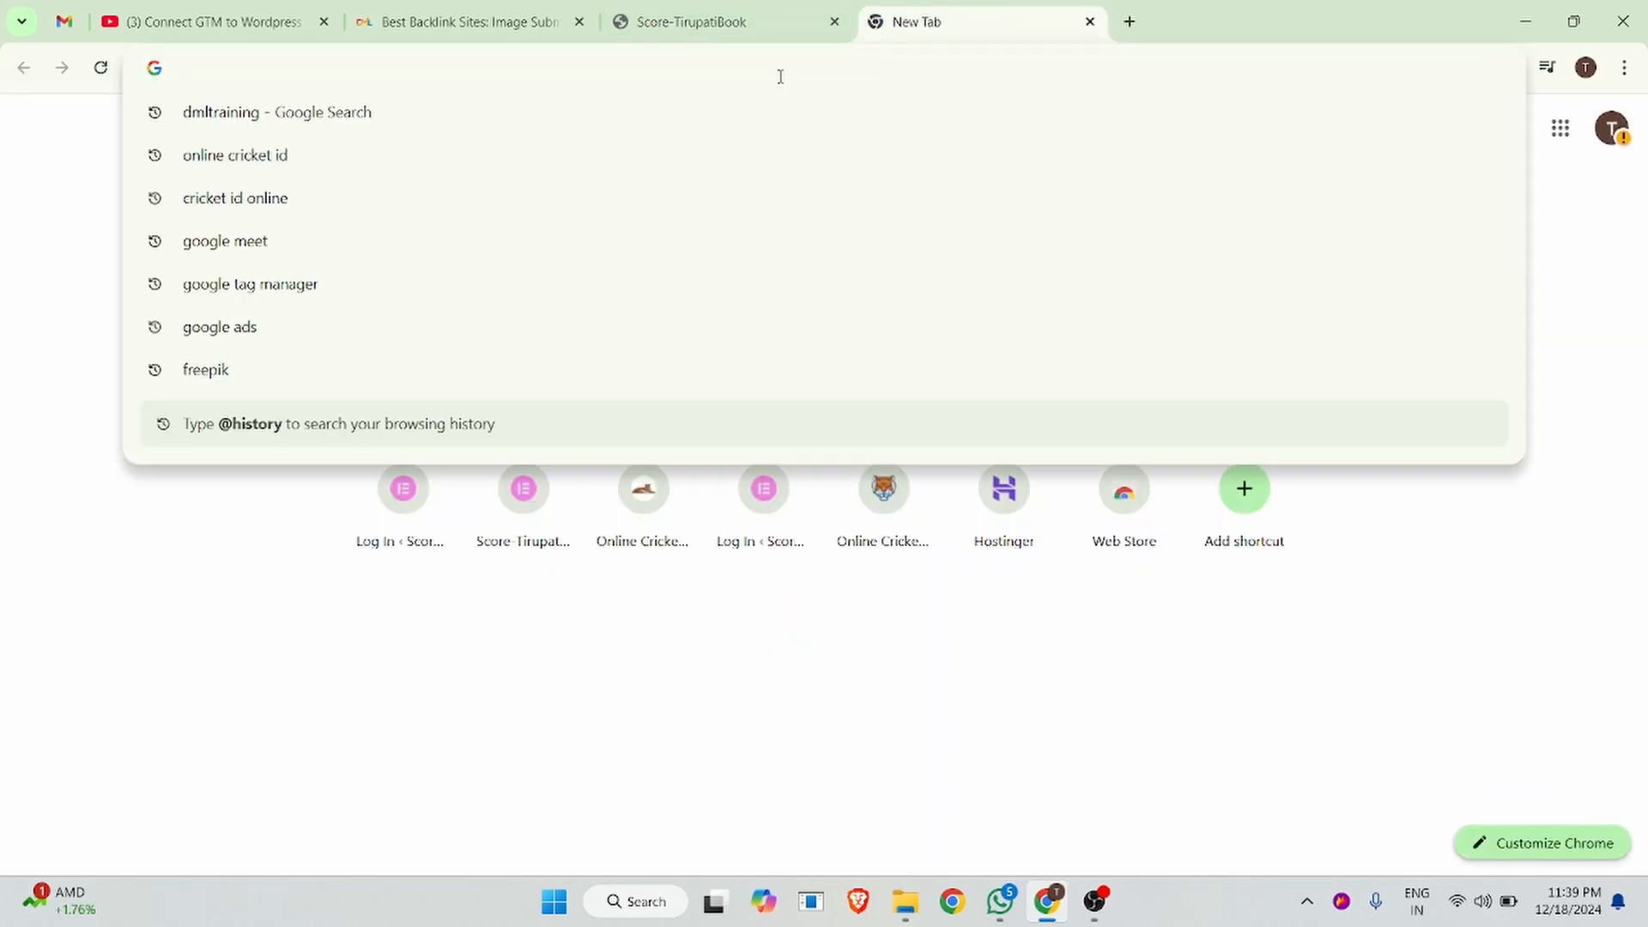
{"action": "type", "text": "goo"}
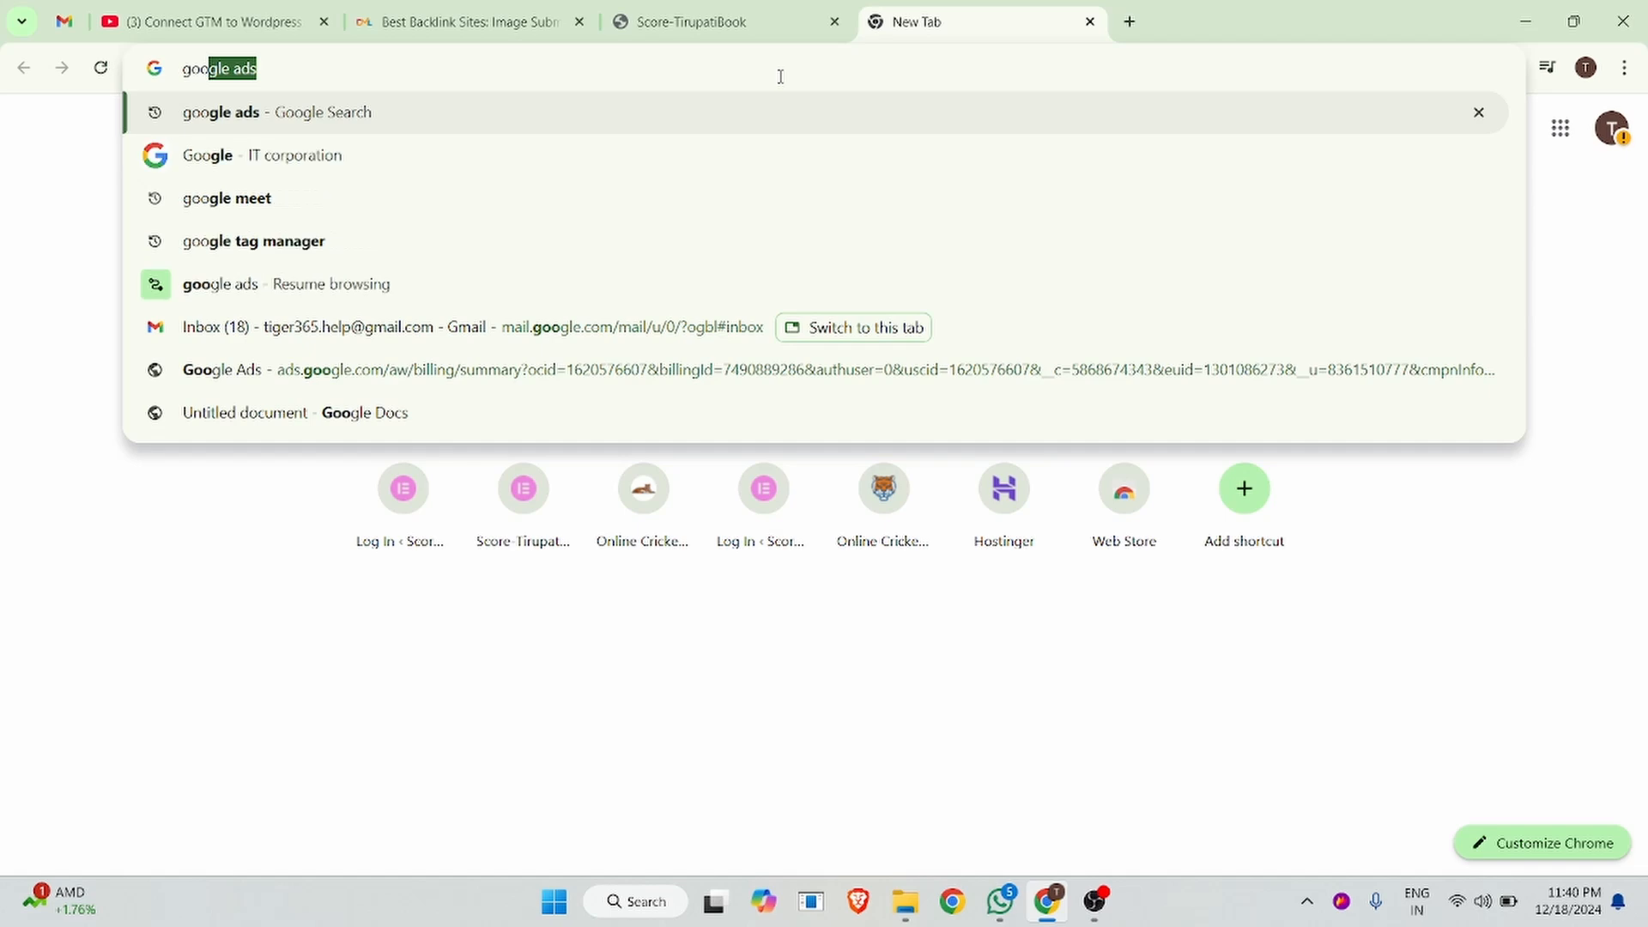
{"action": "type", "text": "gle tag"}
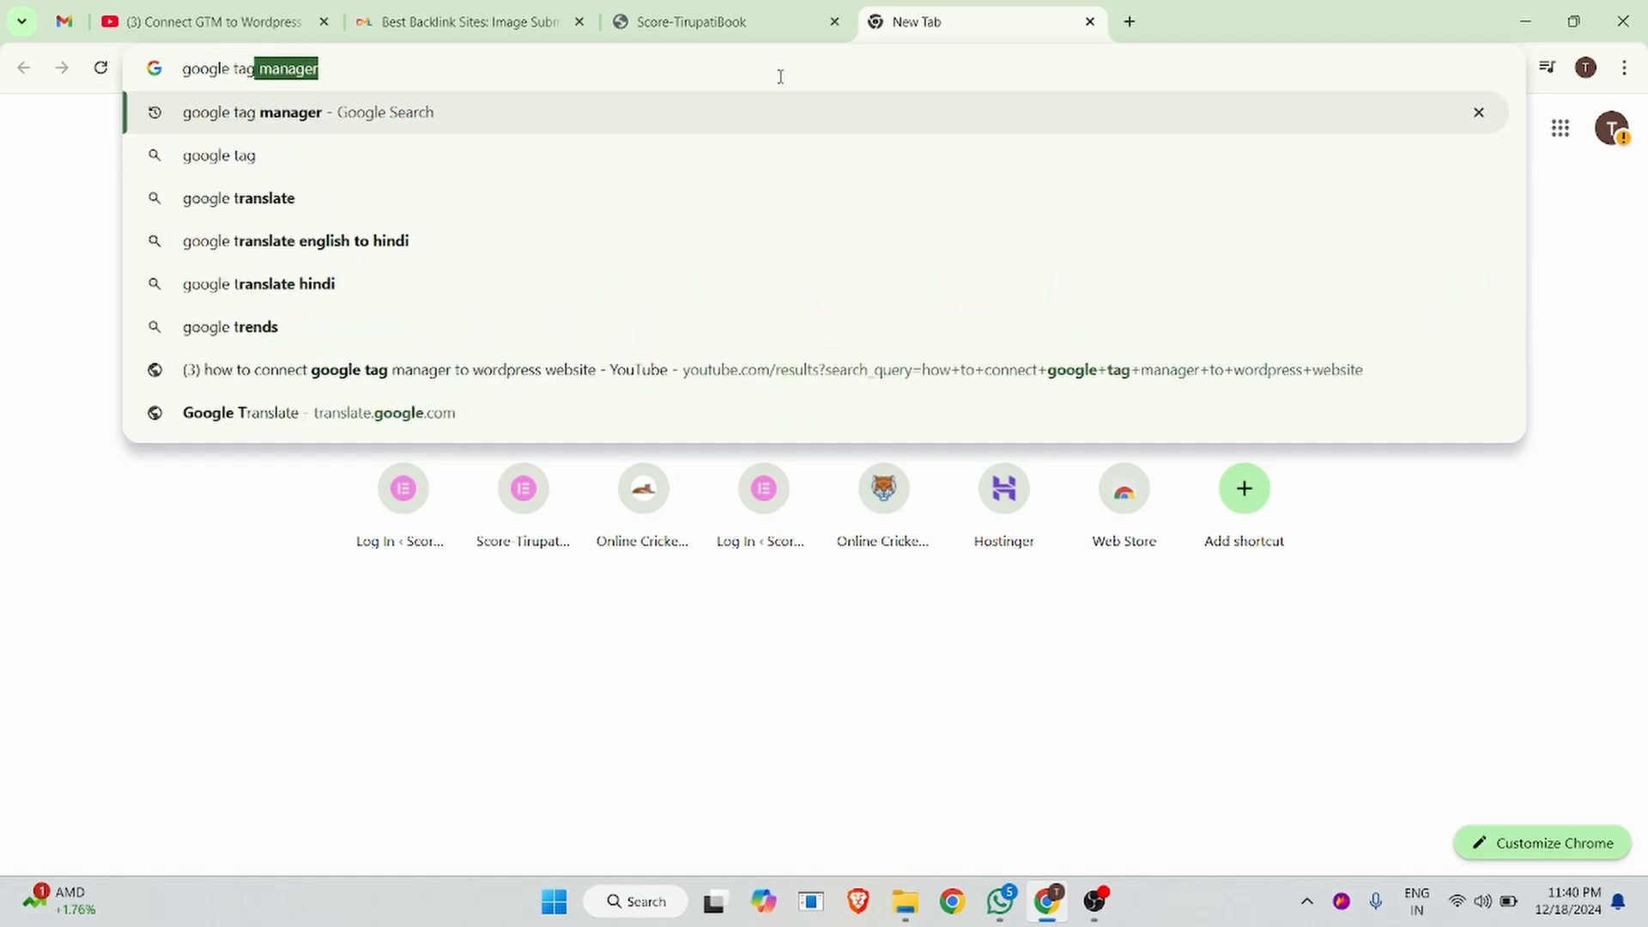
{"action": "type", "text": " manager"}
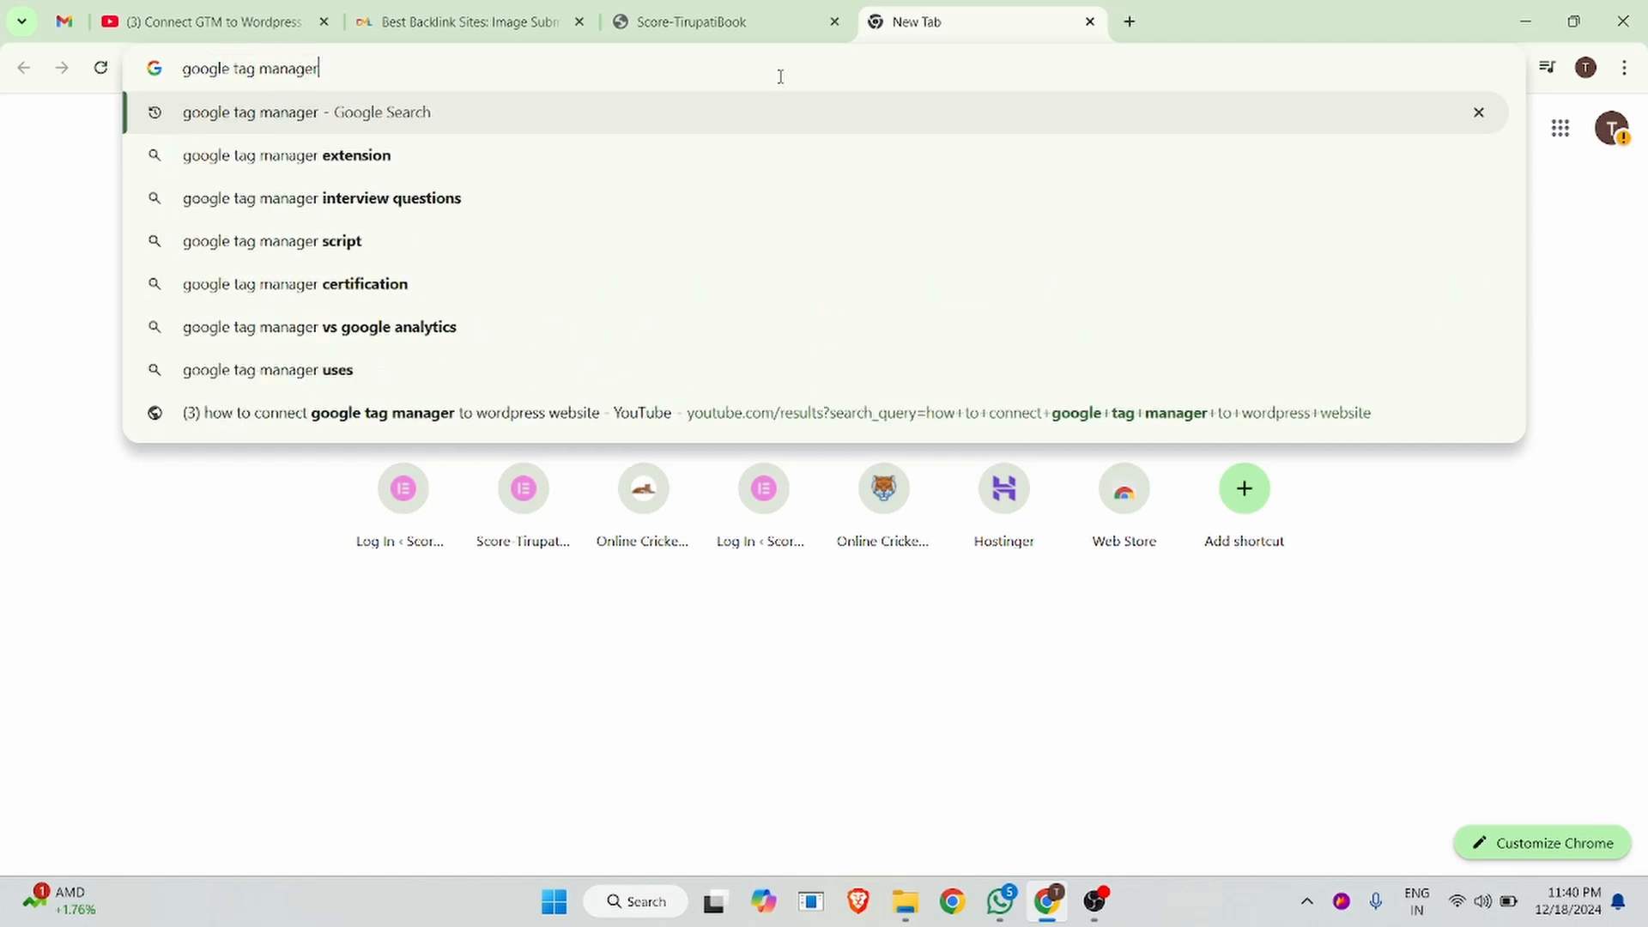
{"action": "key", "text": "Return"}
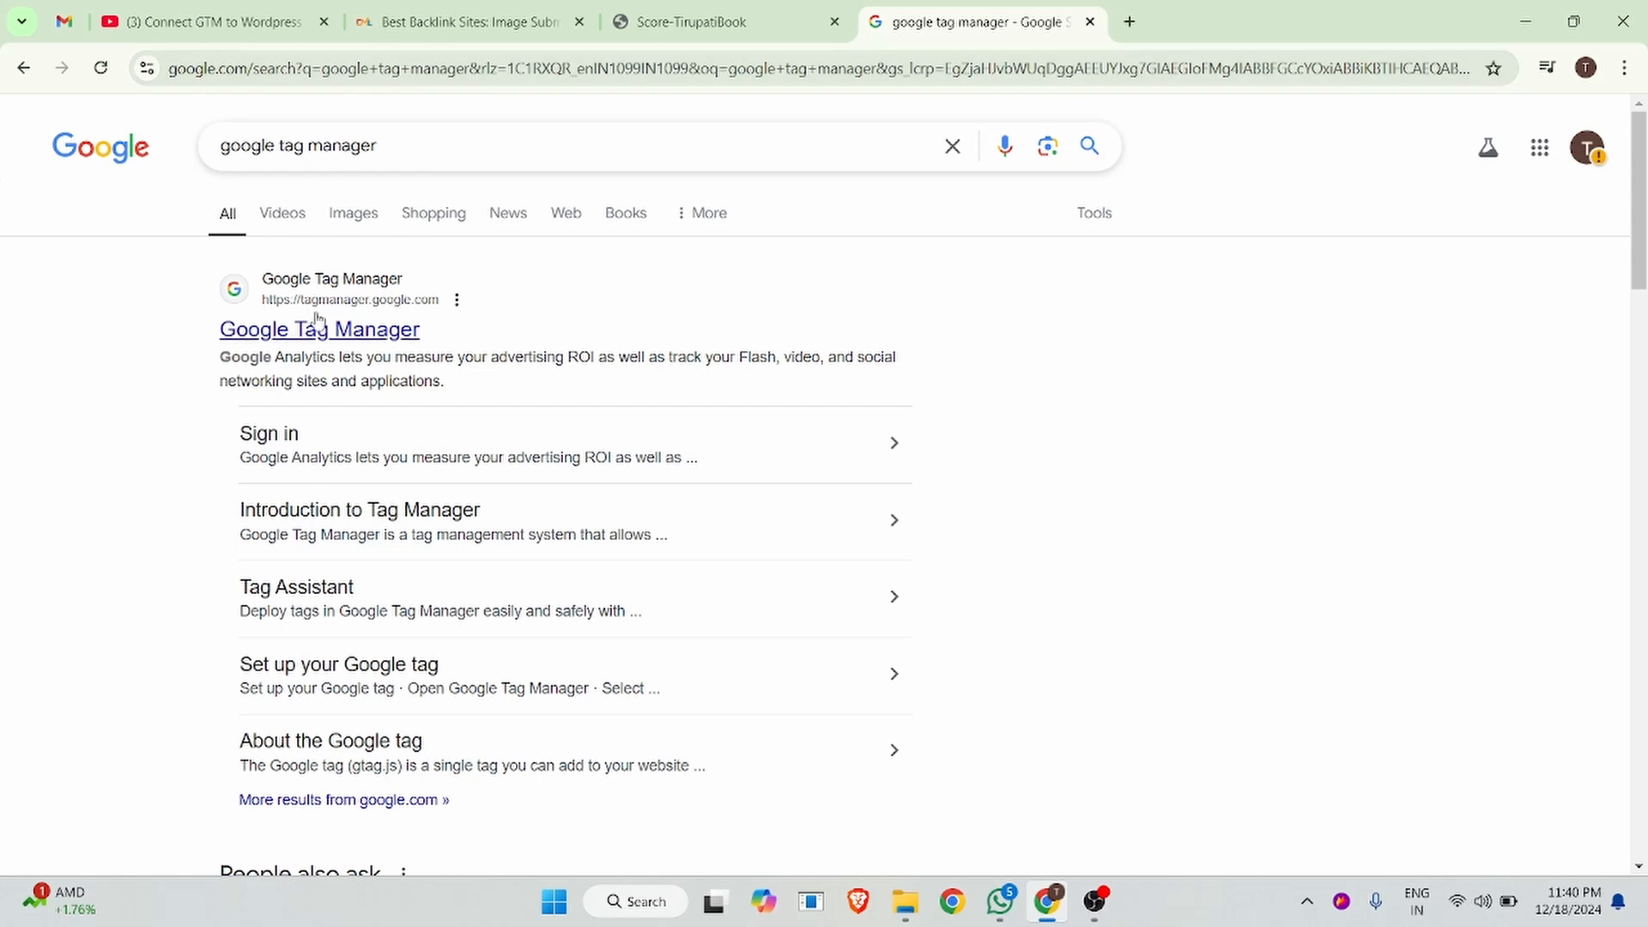
{"action": "left_click", "coordinate": [315, 347]}
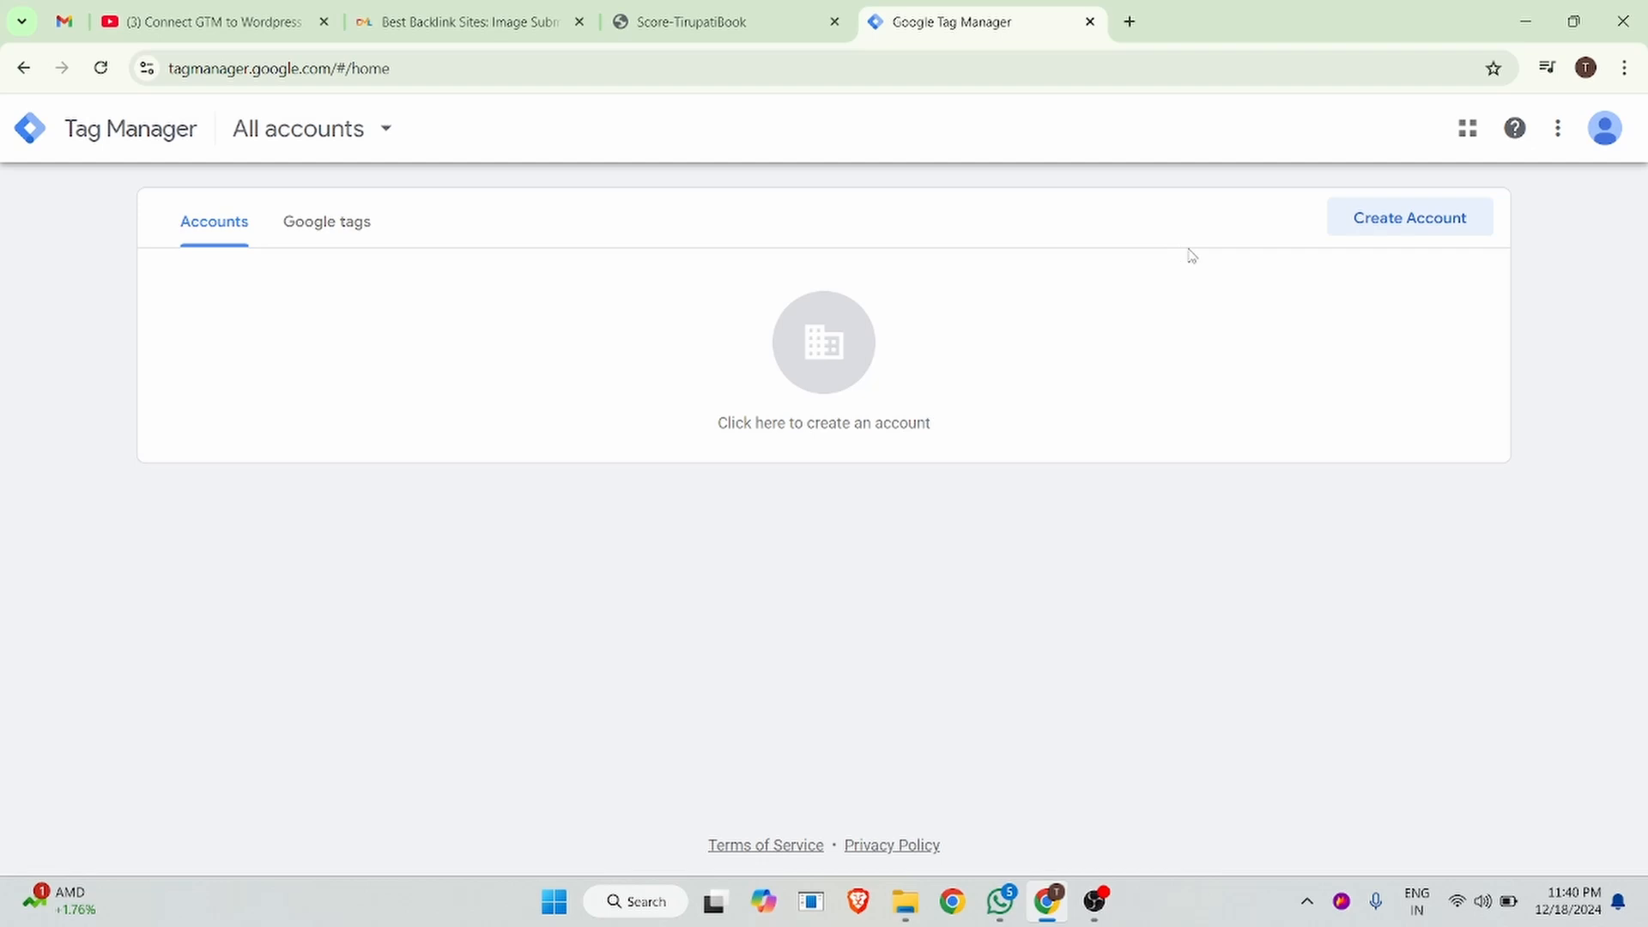
Start a new Tag Manager account named TirupatiBook, copied from the website's header, with United Kingdom as the country.
{"action": "left_click", "coordinate": [1404, 225]}
{"action": "left_click", "coordinate": [391, 430]}
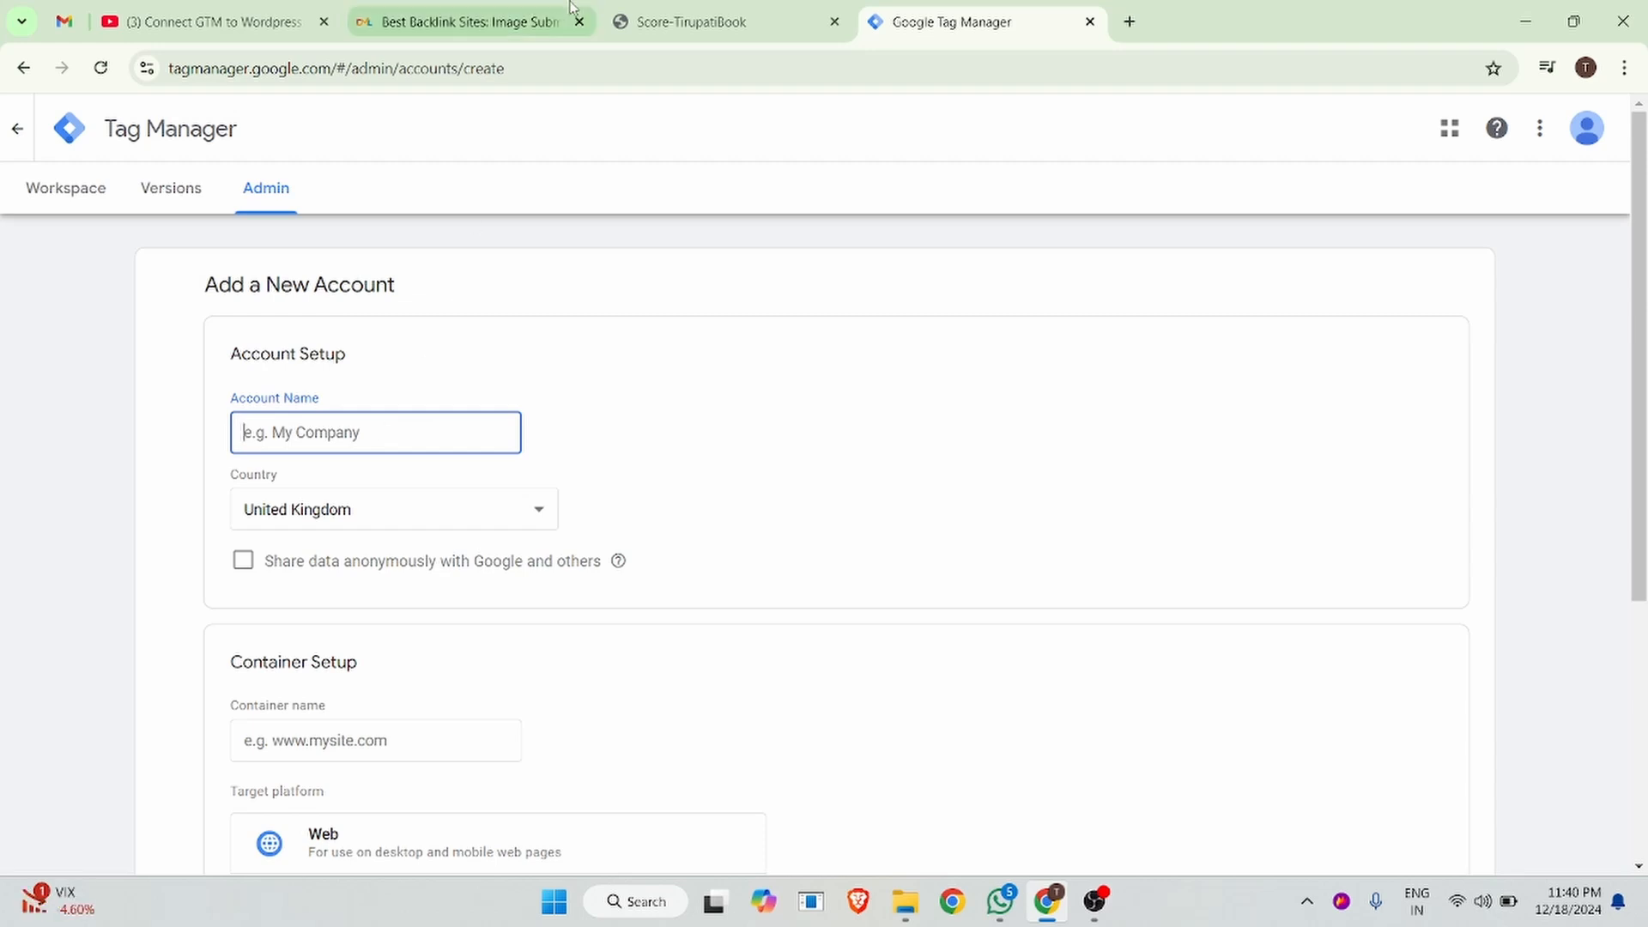
{"action": "left_click", "coordinate": [671, 24]}
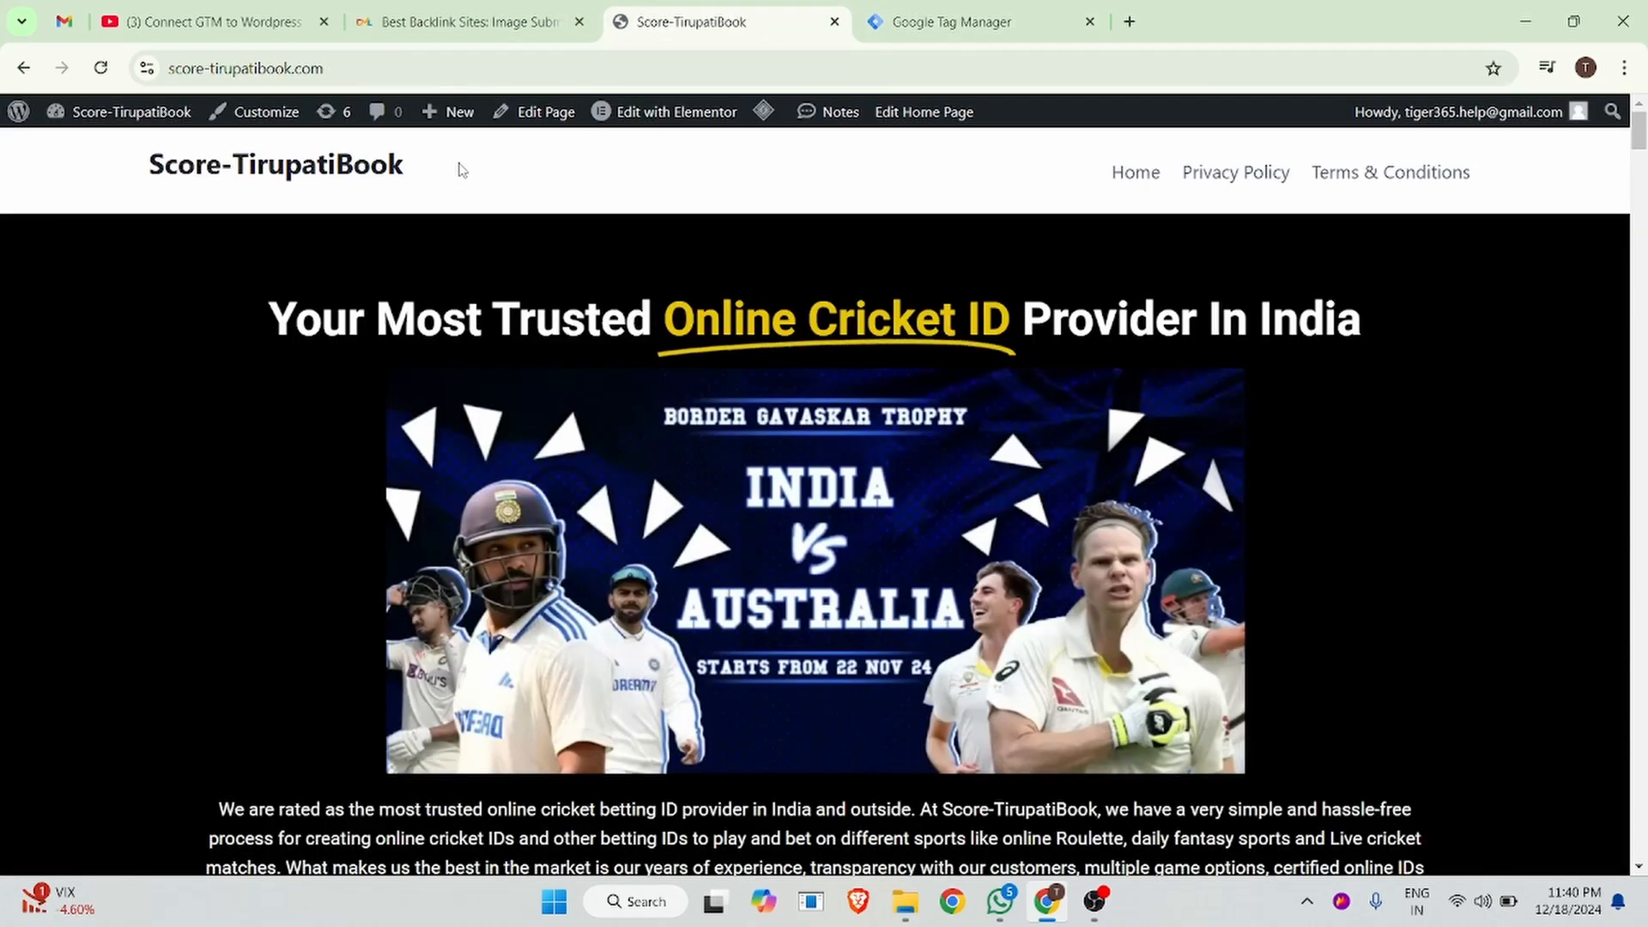
{"action": "left_click_drag", "start_coordinate": [458, 167], "coordinate": [233, 165]}
{"action": "key", "text": "ctrl+c"}
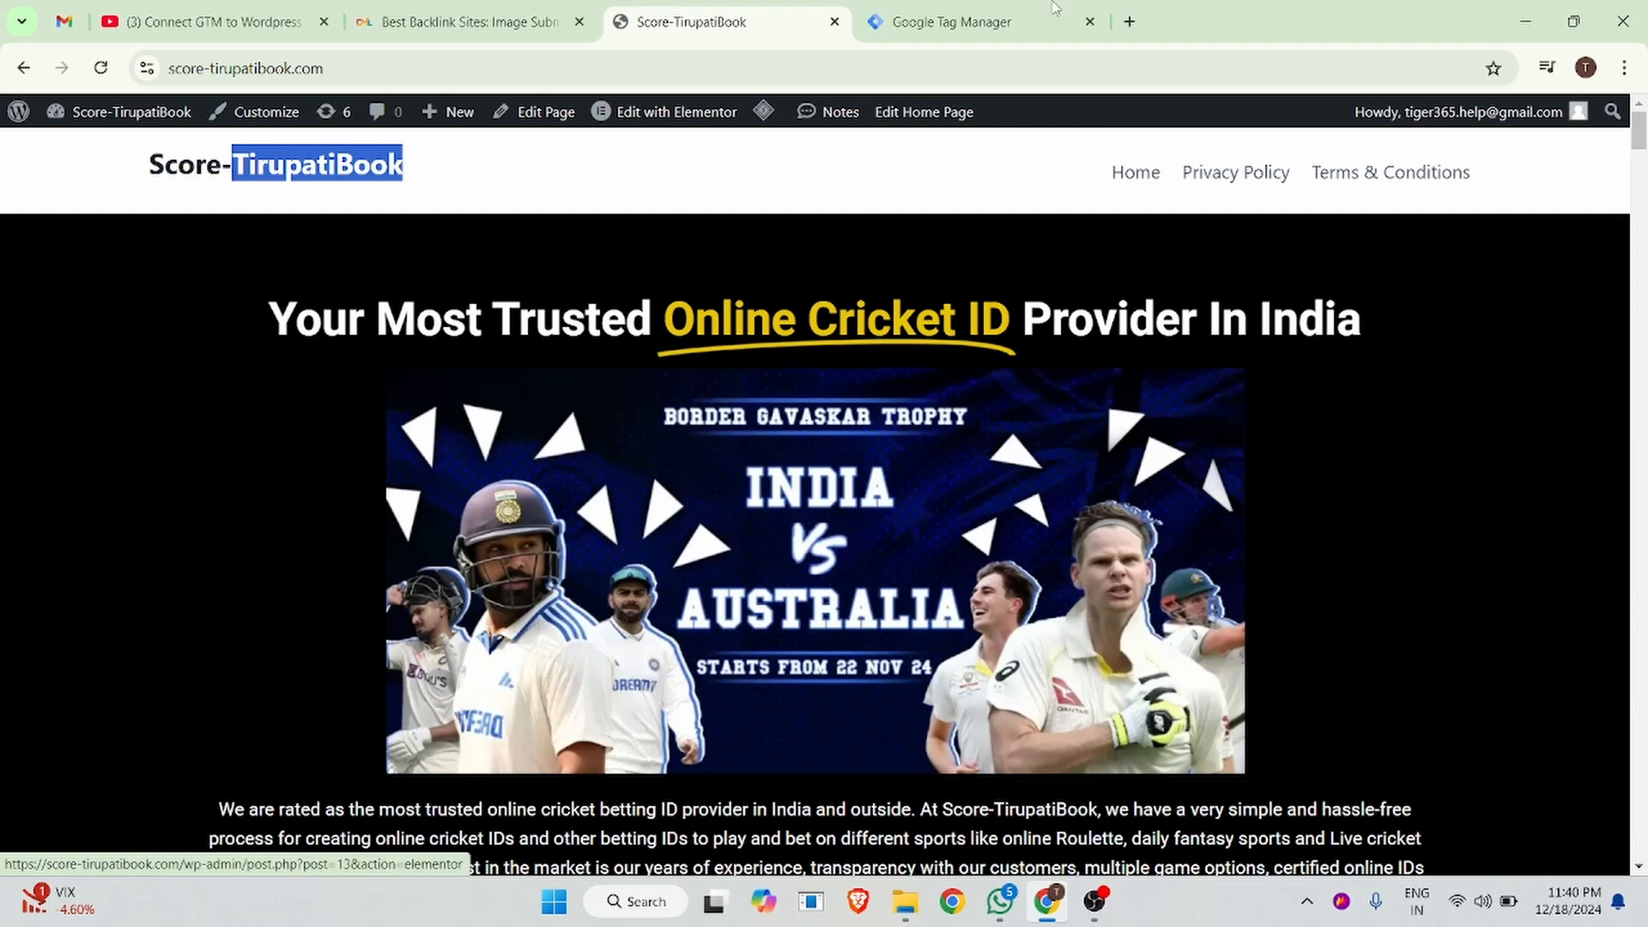
{"action": "left_click", "coordinate": [978, 12]}
{"action": "key", "text": "ctrl+v"}
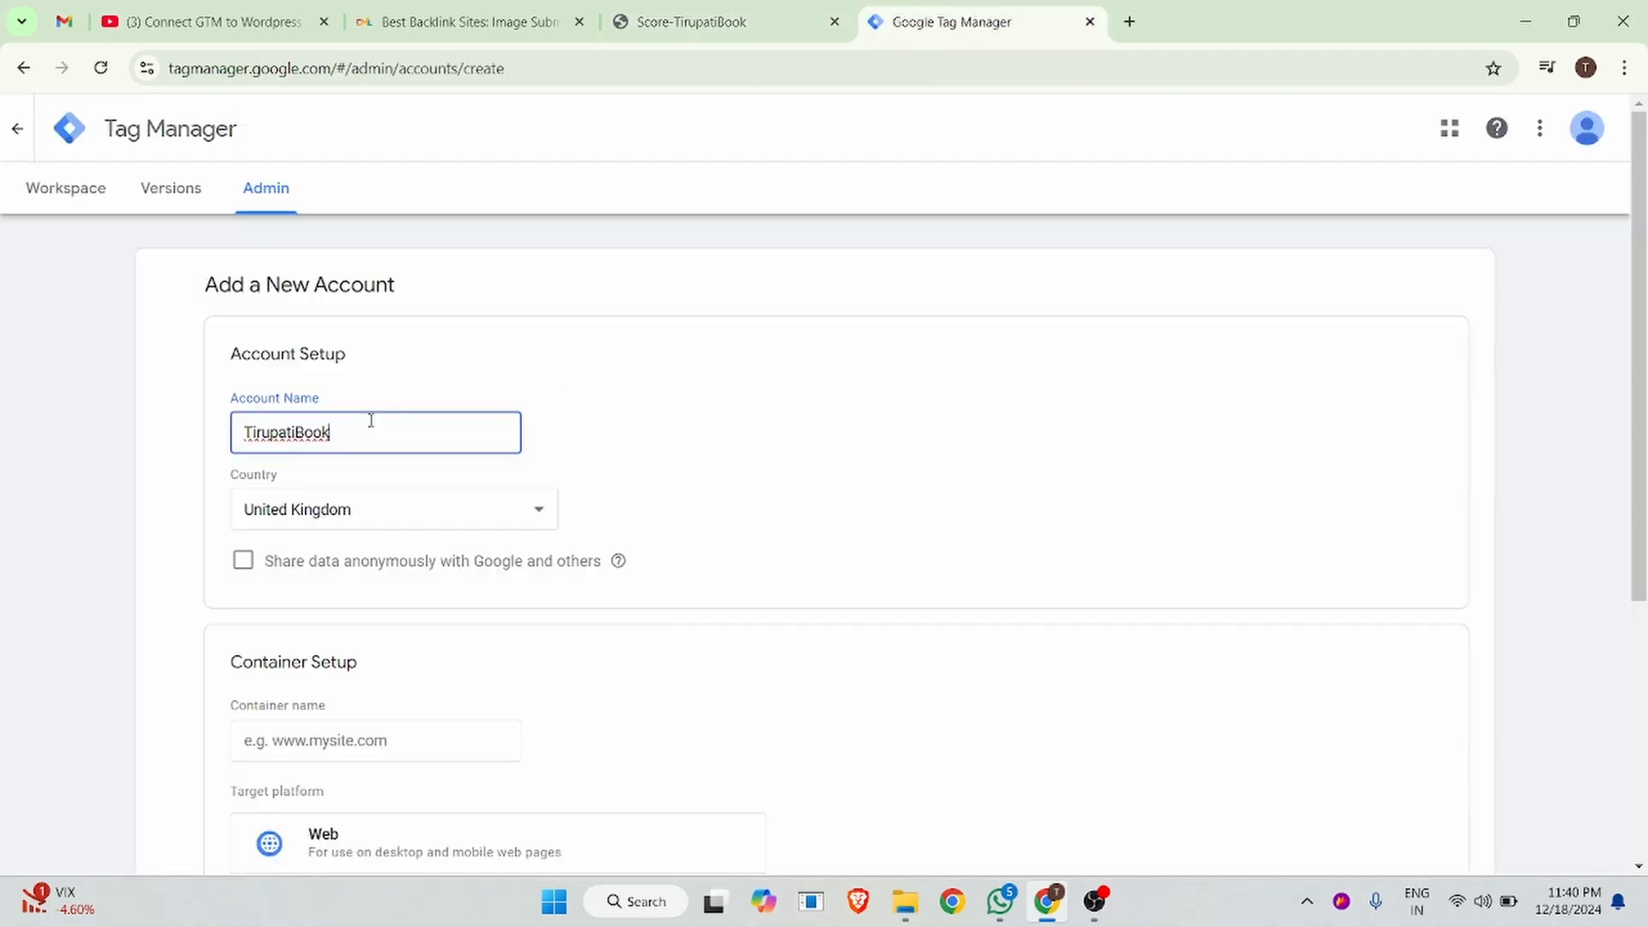
{"action": "left_click", "coordinate": [366, 513]}
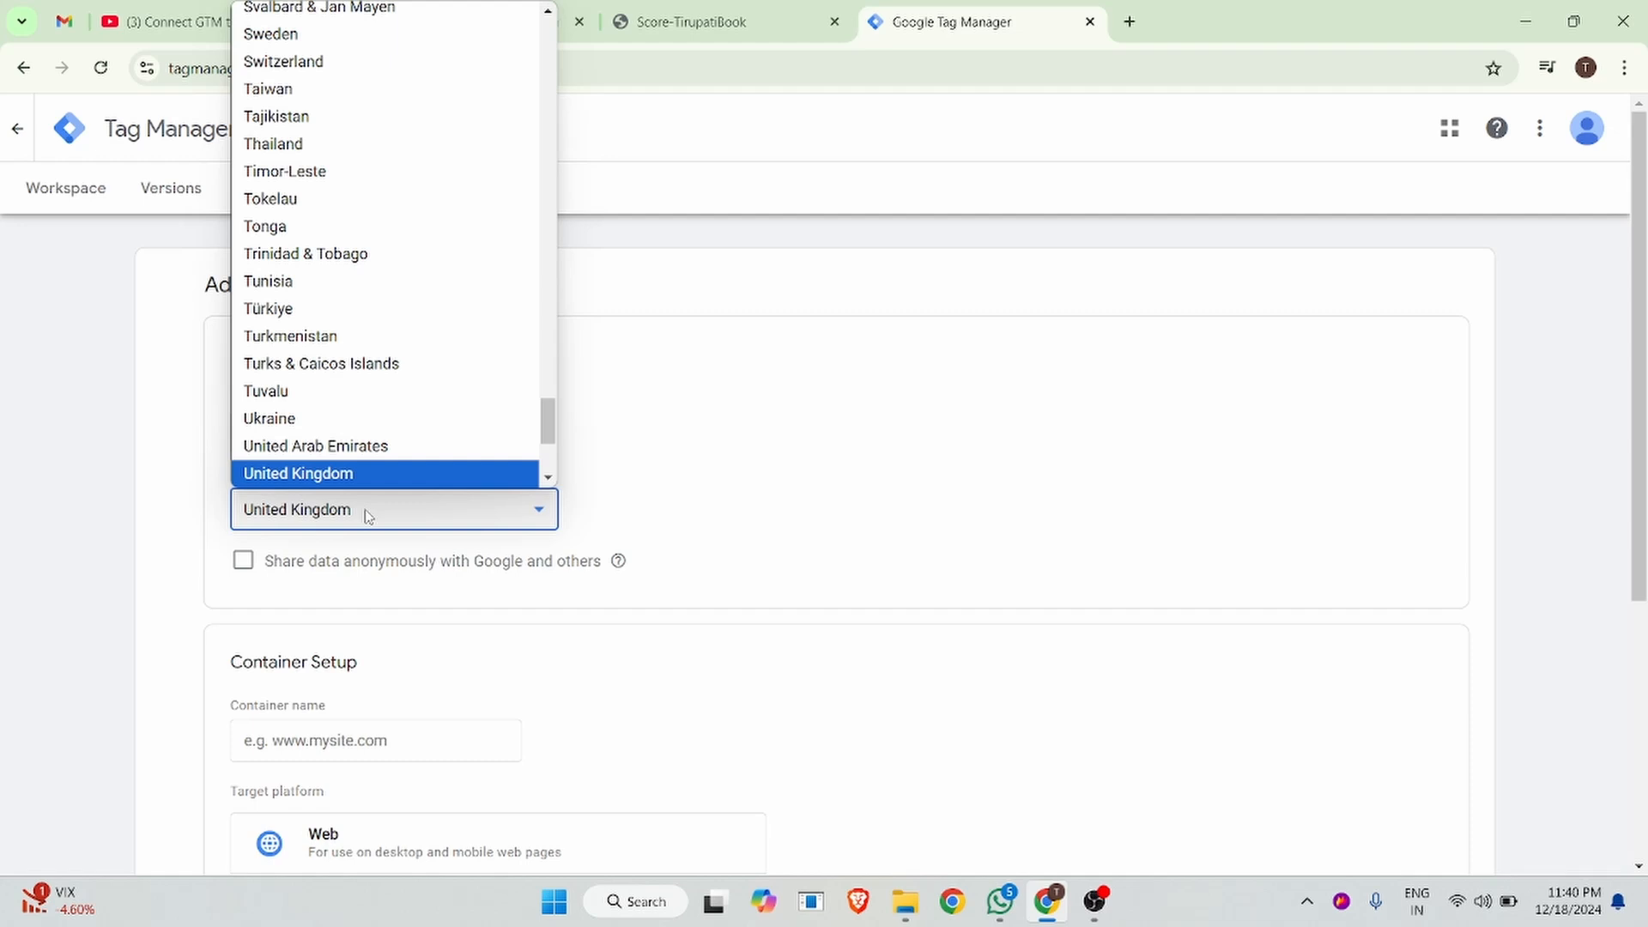
{"action": "left_click", "coordinate": [354, 474]}
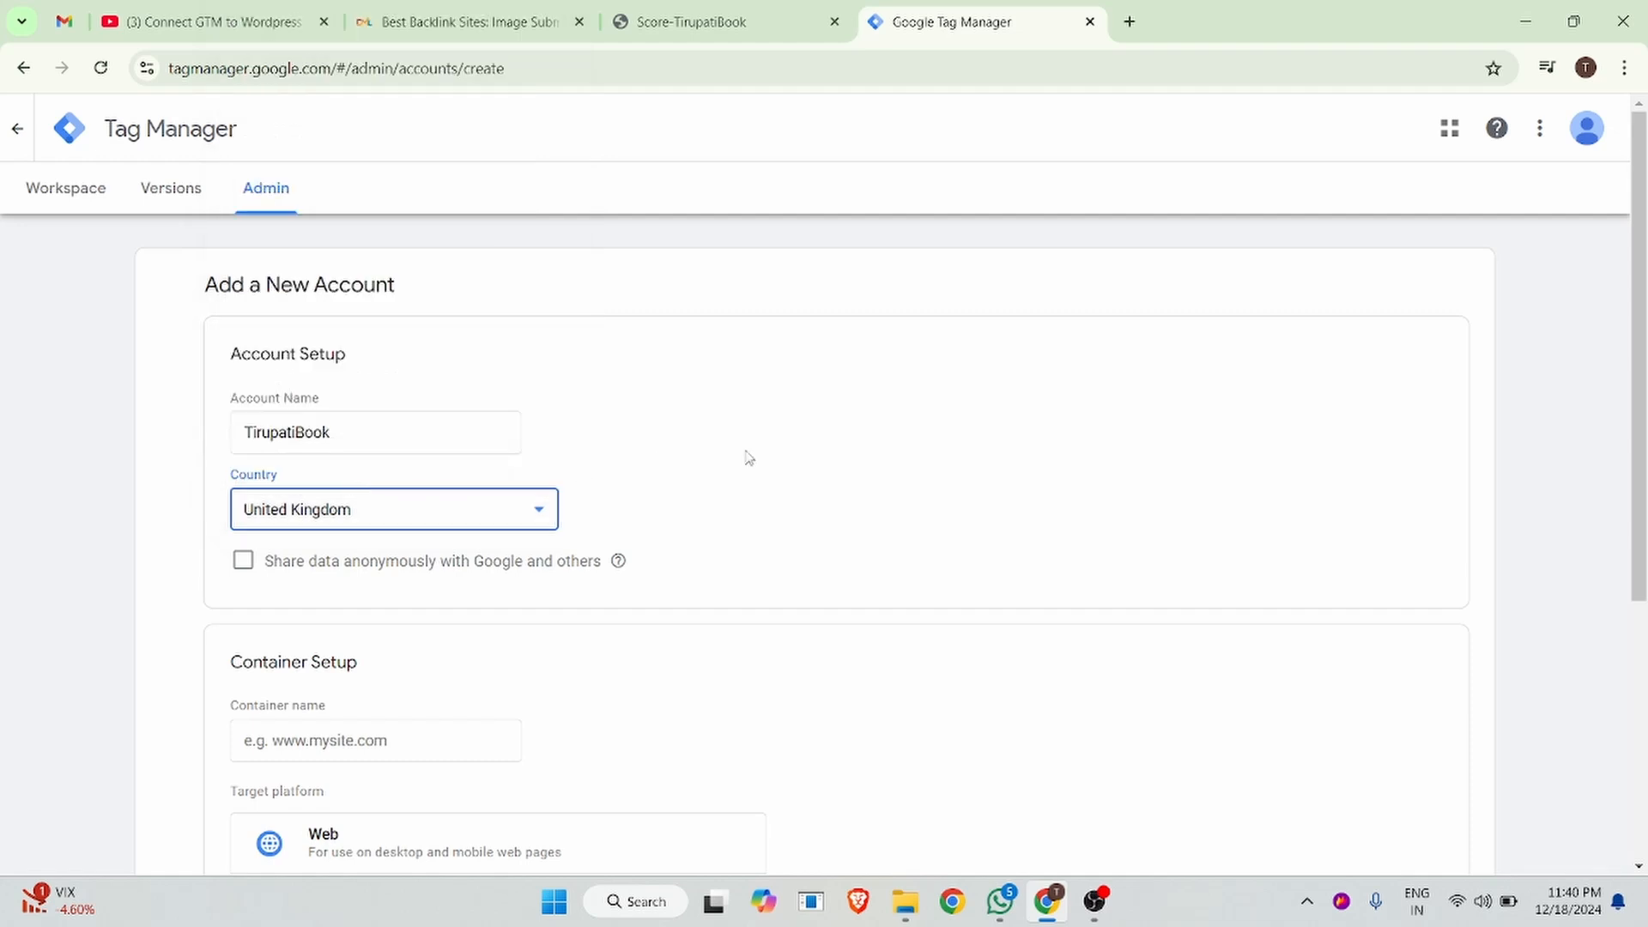
Name the container score-tirupatibook.com, copying the domain from the website's address, and set its target platform to Web.
{"action": "scroll", "coordinate": [508, 530], "scroll_direction": "down", "scroll_amount": 4}
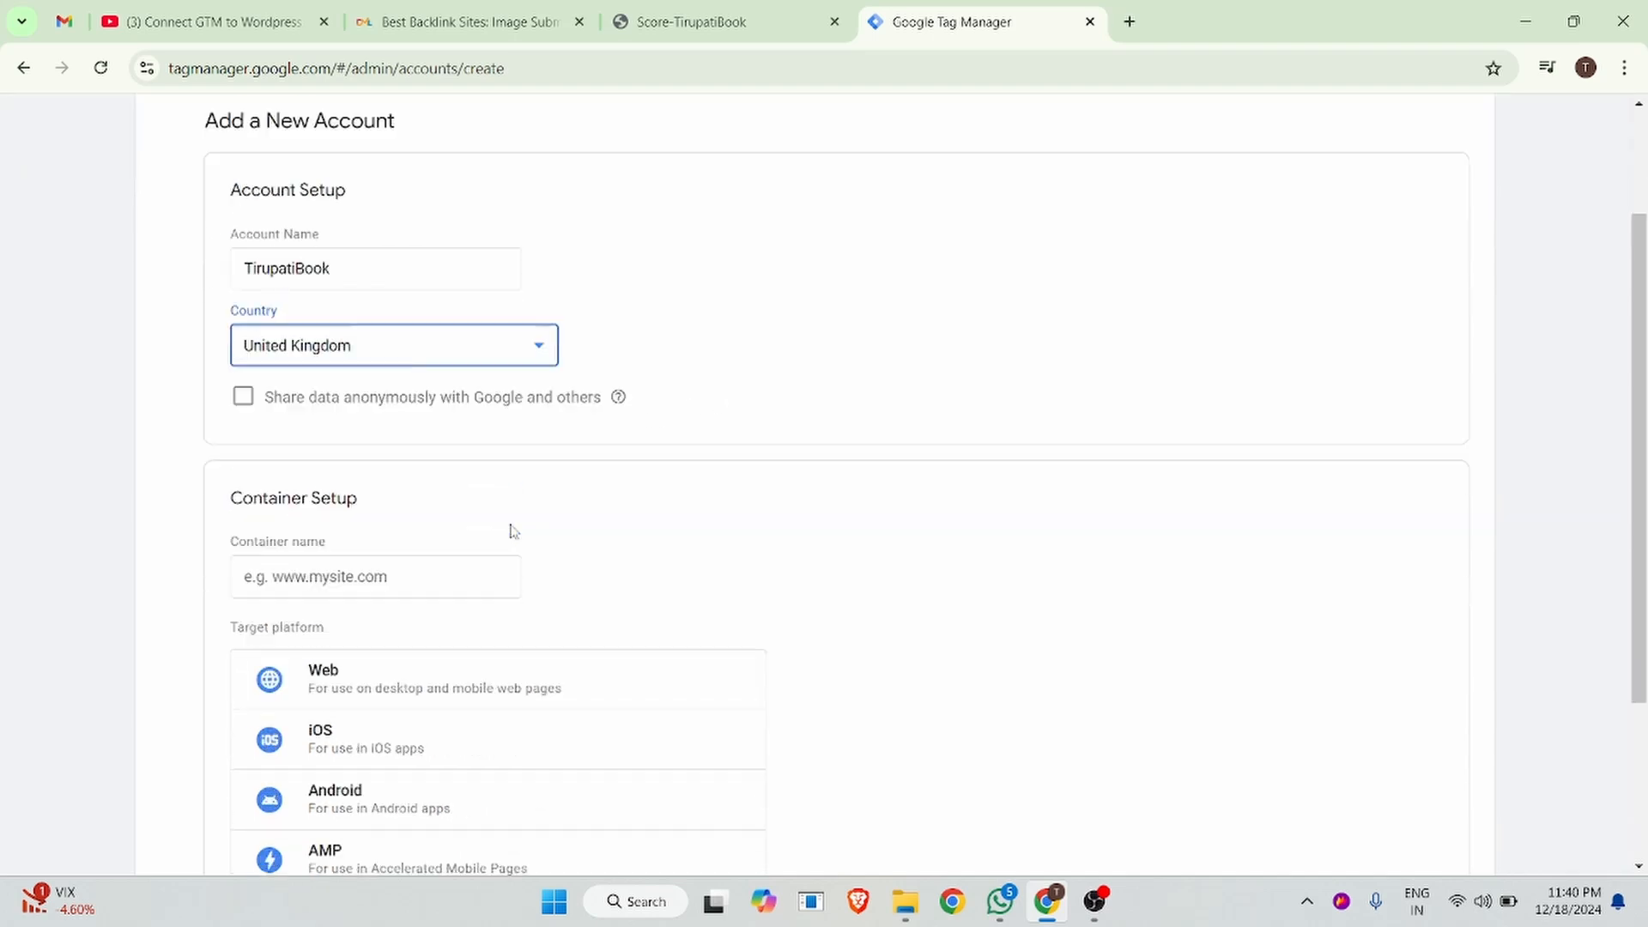
{"action": "left_click", "coordinate": [294, 418]}
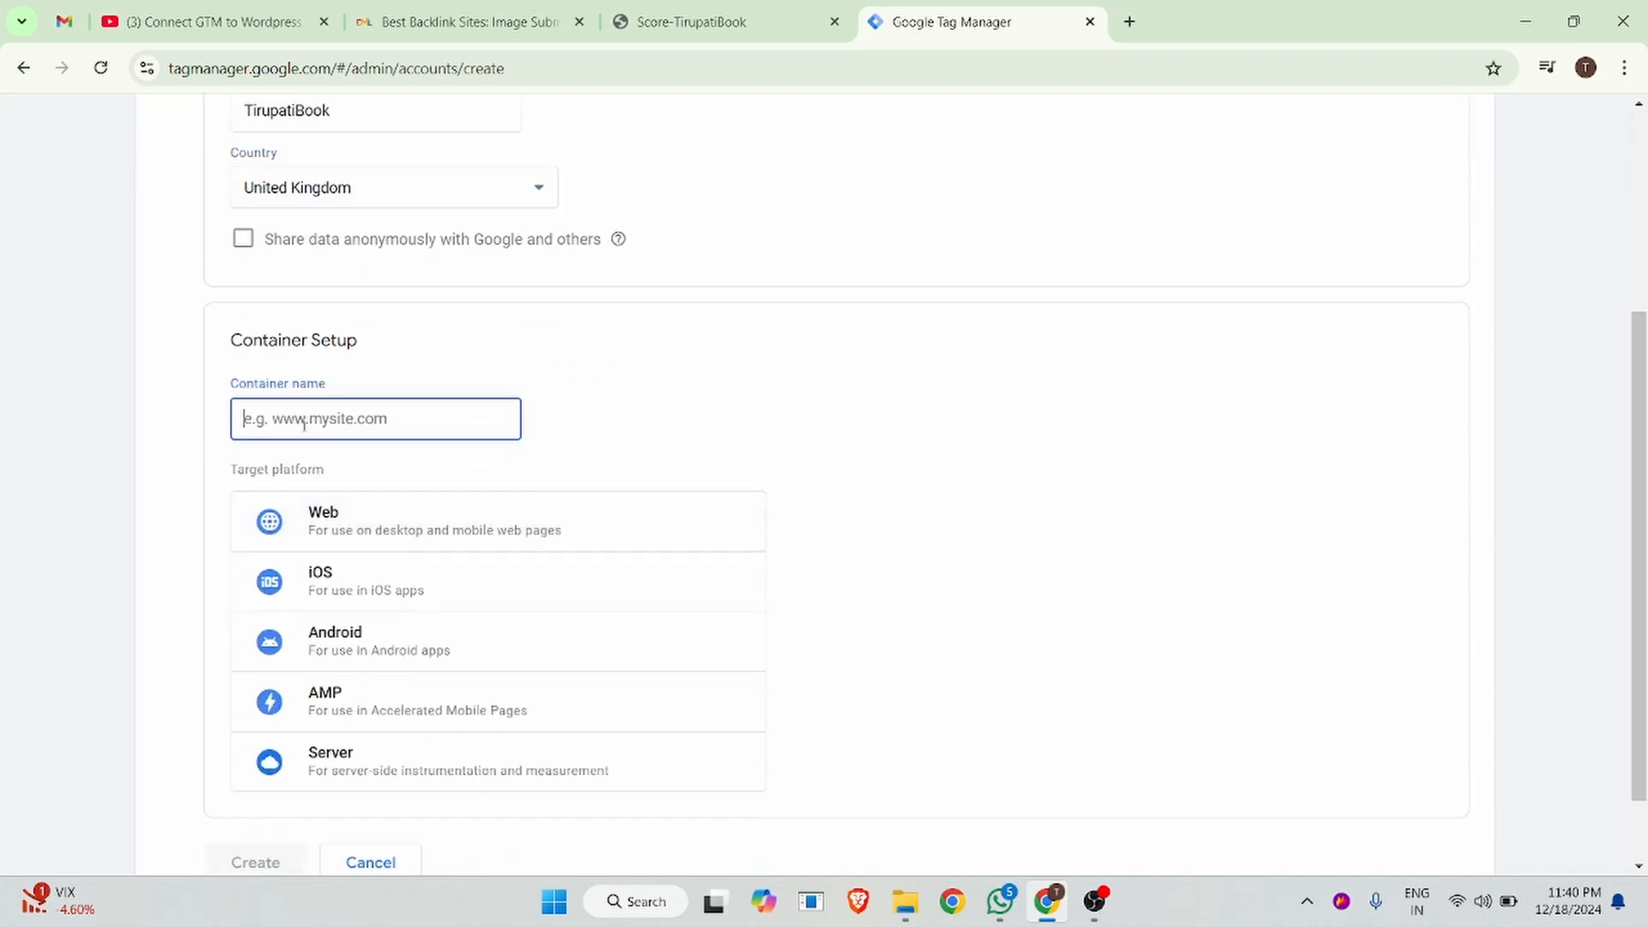
{"action": "left_click", "coordinate": [691, 21]}
{"action": "left_click", "coordinate": [378, 72]}
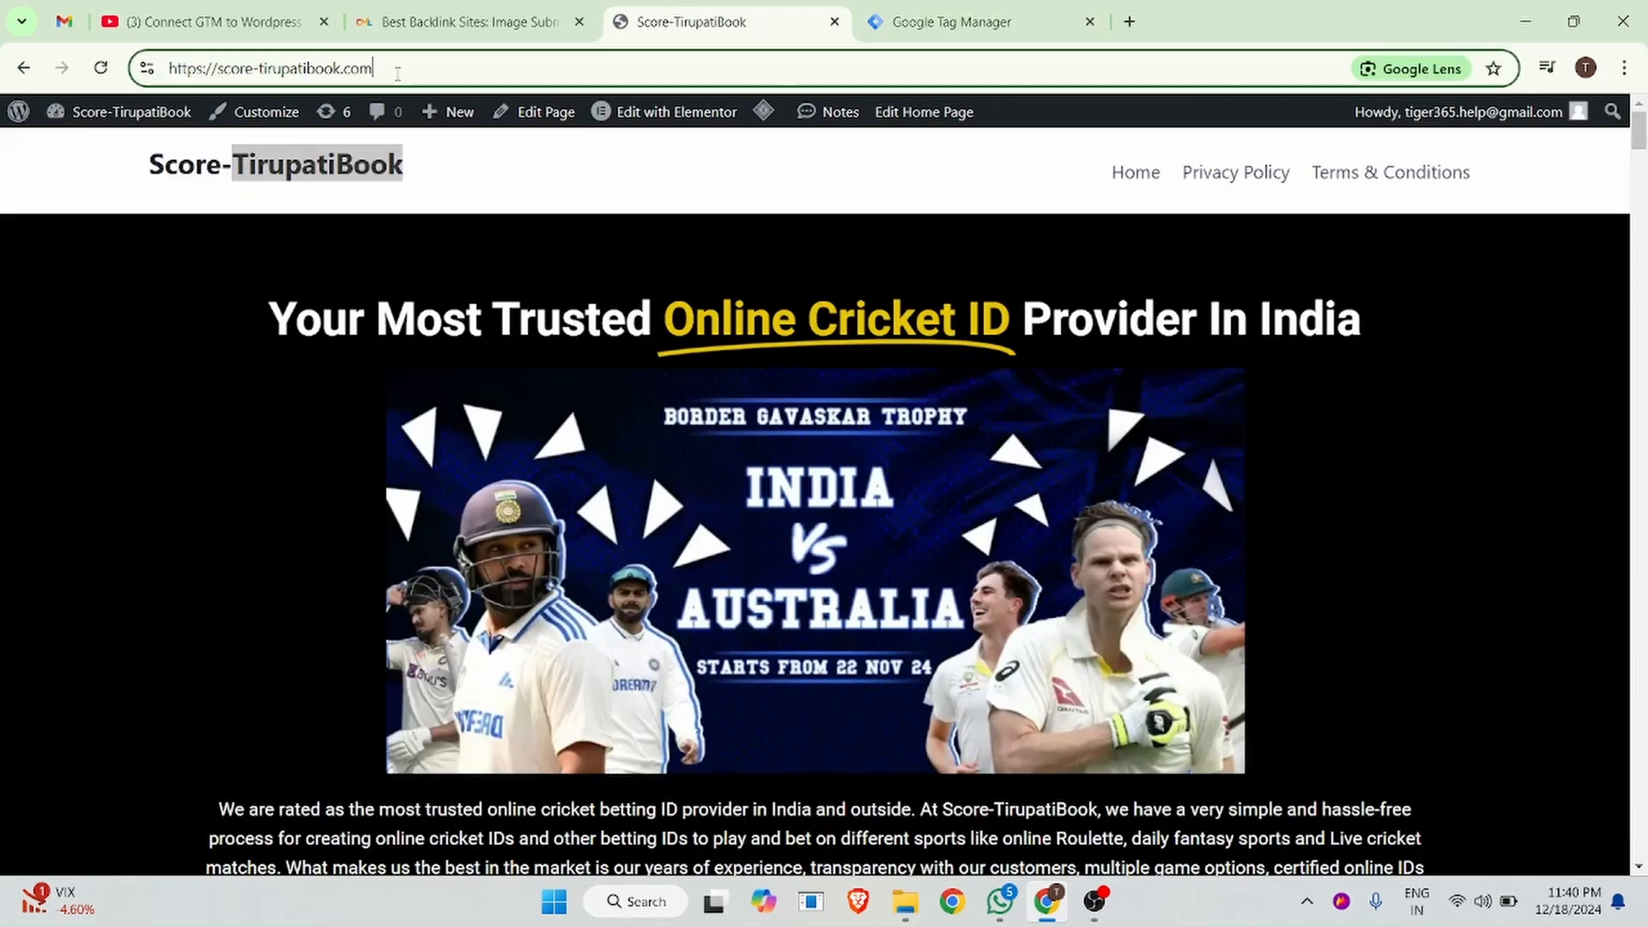
{"action": "left_click_drag", "start_coordinate": [408, 74], "coordinate": [220, 67]}
{"action": "key", "text": "ctrl+c"}
{"action": "left_click", "coordinate": [953, 22]}
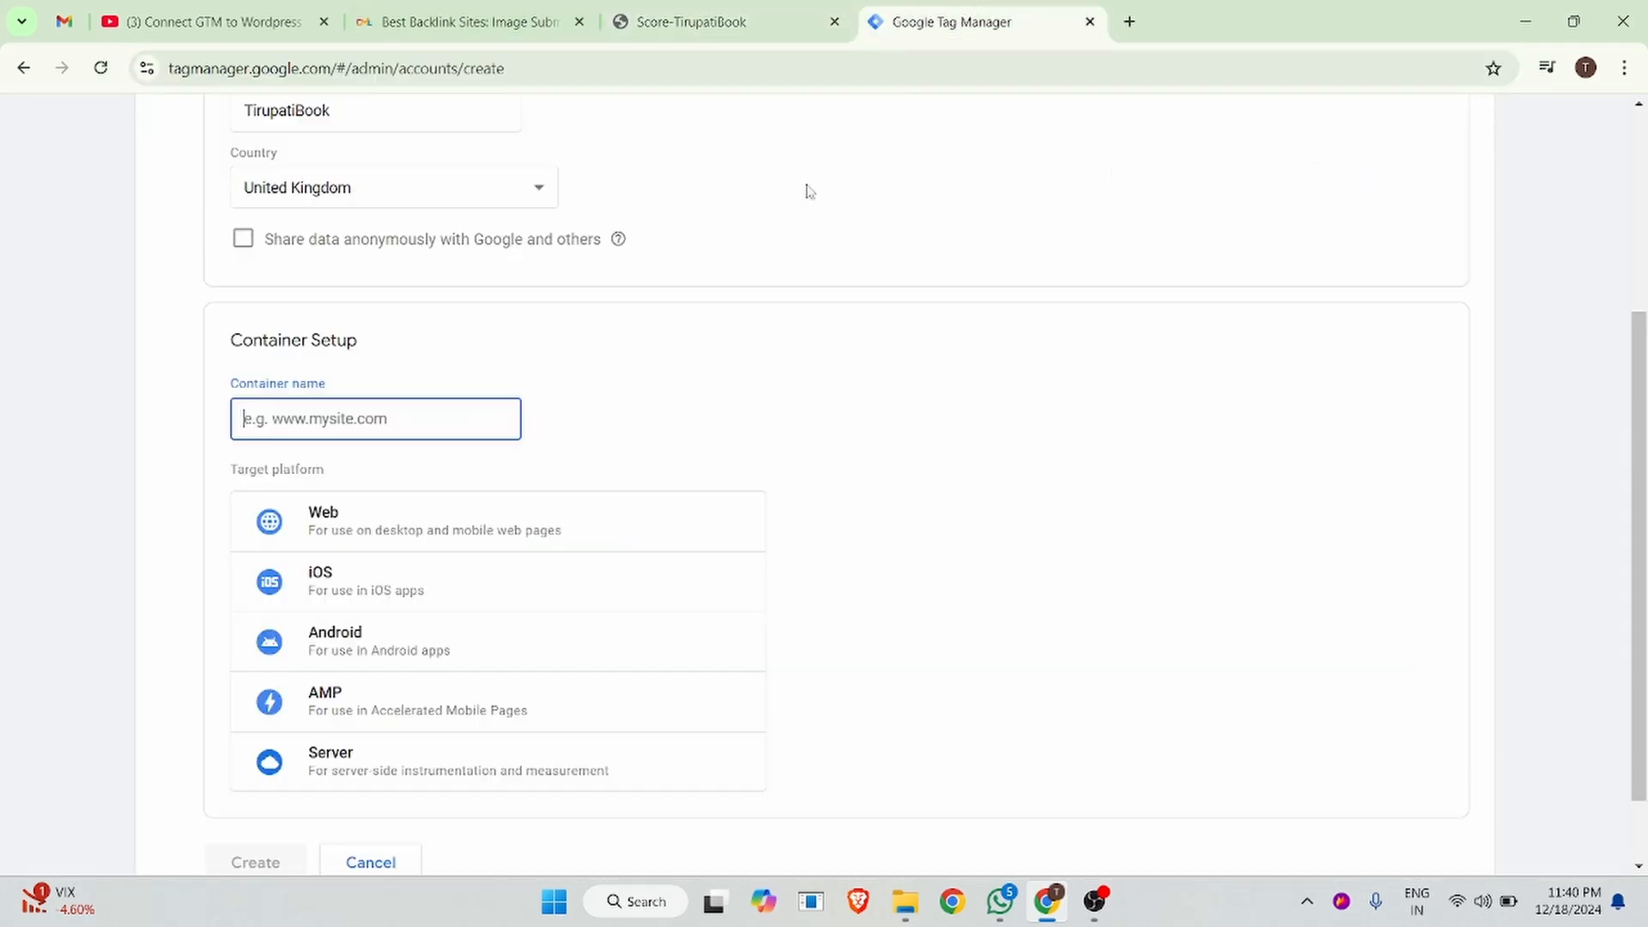
{"action": "key", "text": "ctrl+v"}
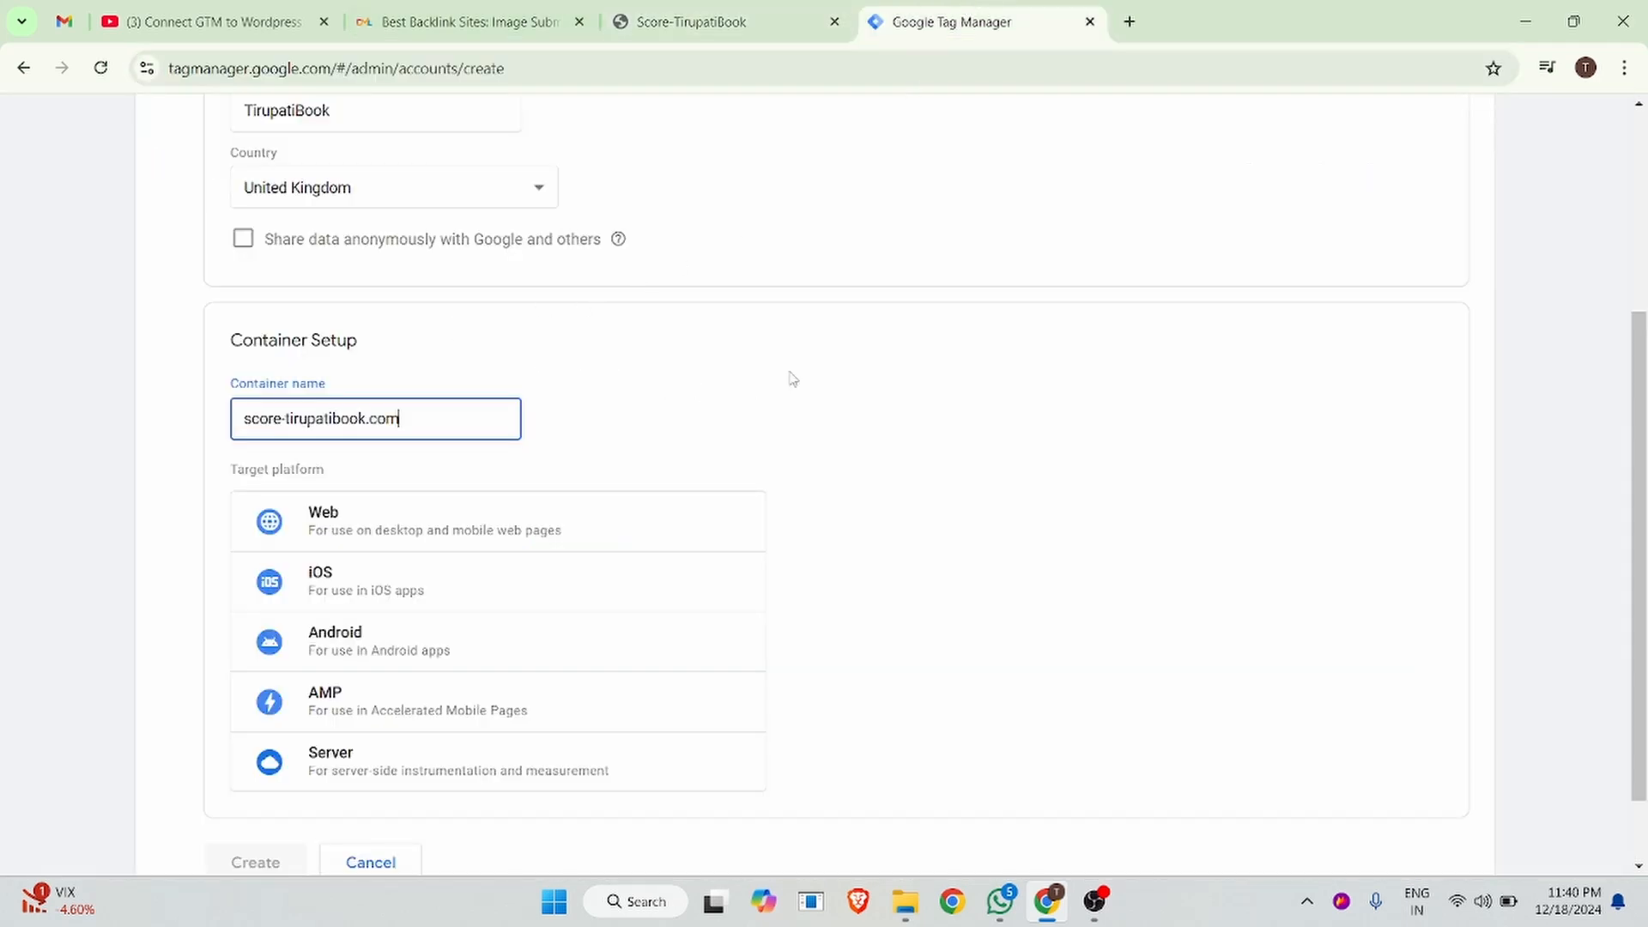
{"action": "left_click", "coordinate": [425, 515]}
Create the account and accept the Terms of Service Agreement, including the GDPR Data Processing Terms.
{"action": "scroll", "coordinate": [1002, 433], "scroll_direction": "down", "scroll_amount": 2}
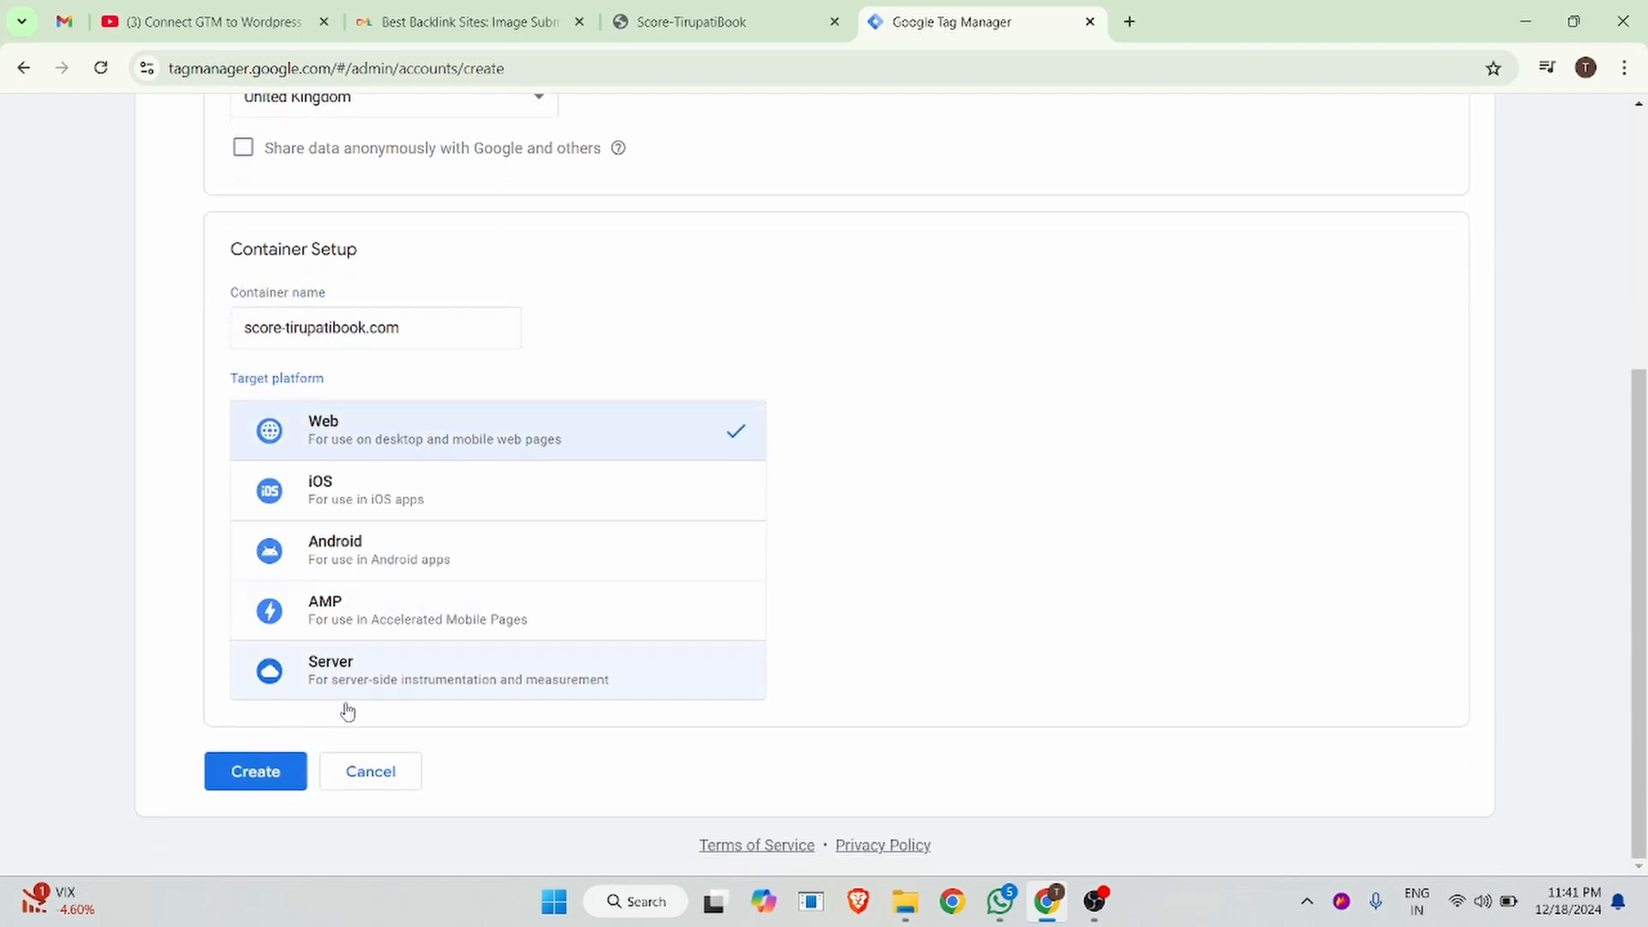
{"action": "left_click", "coordinate": [273, 772]}
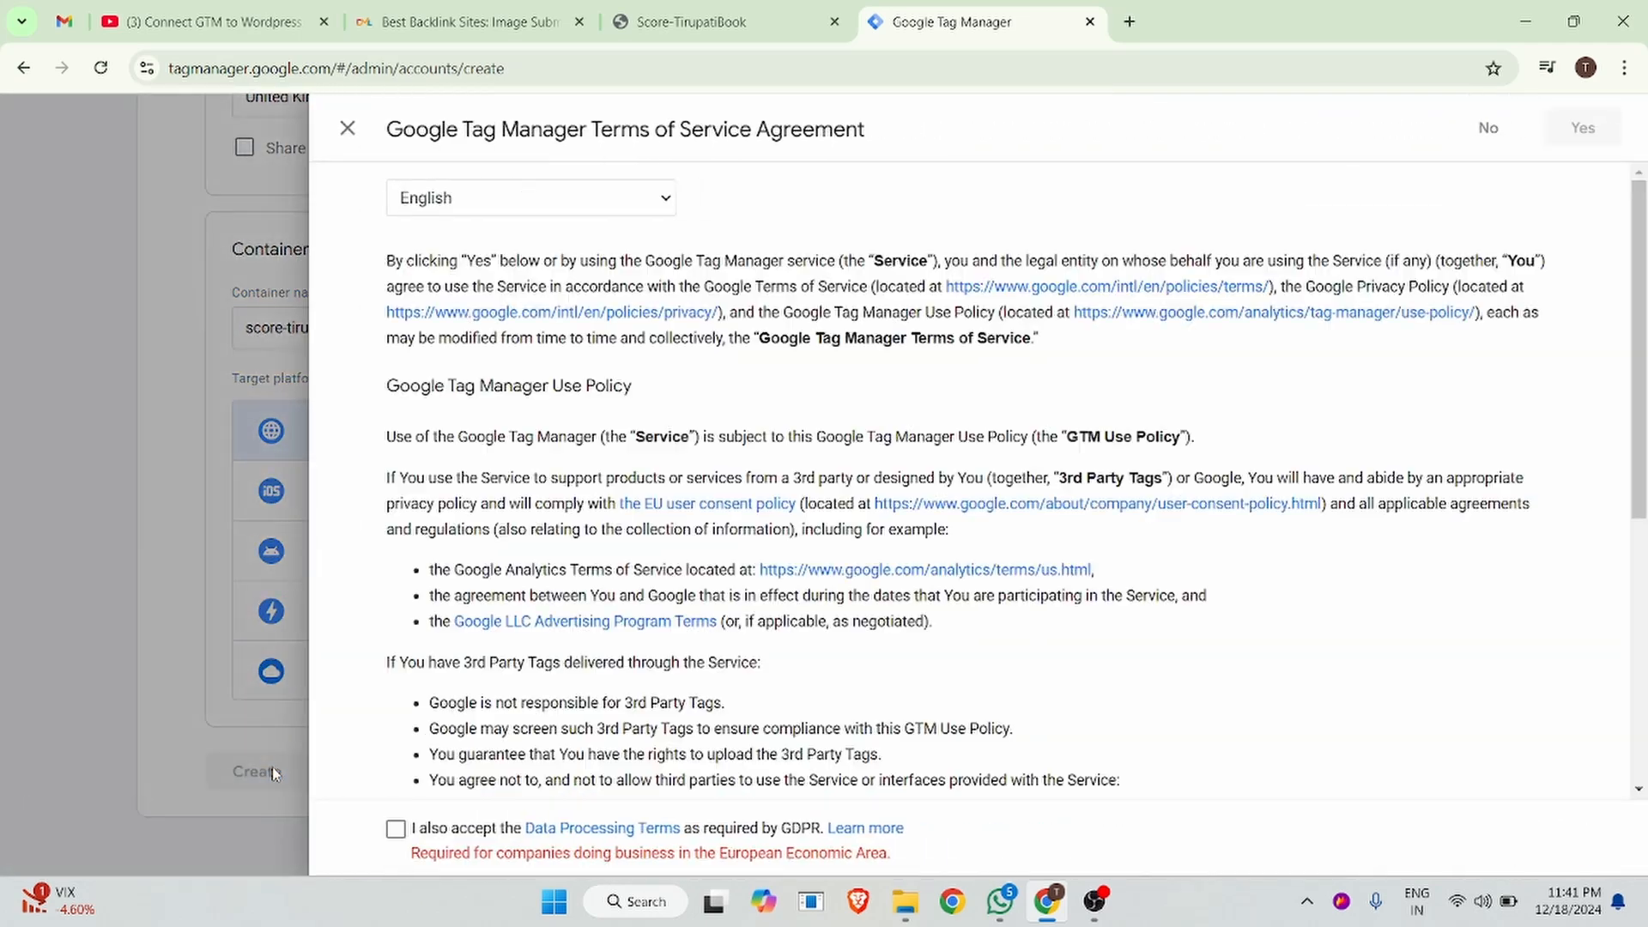
{"action": "scroll", "coordinate": [532, 572], "scroll_direction": "down", "scroll_amount": 1}
{"action": "scroll", "coordinate": [531, 571], "scroll_direction": "down", "scroll_amount": 5}
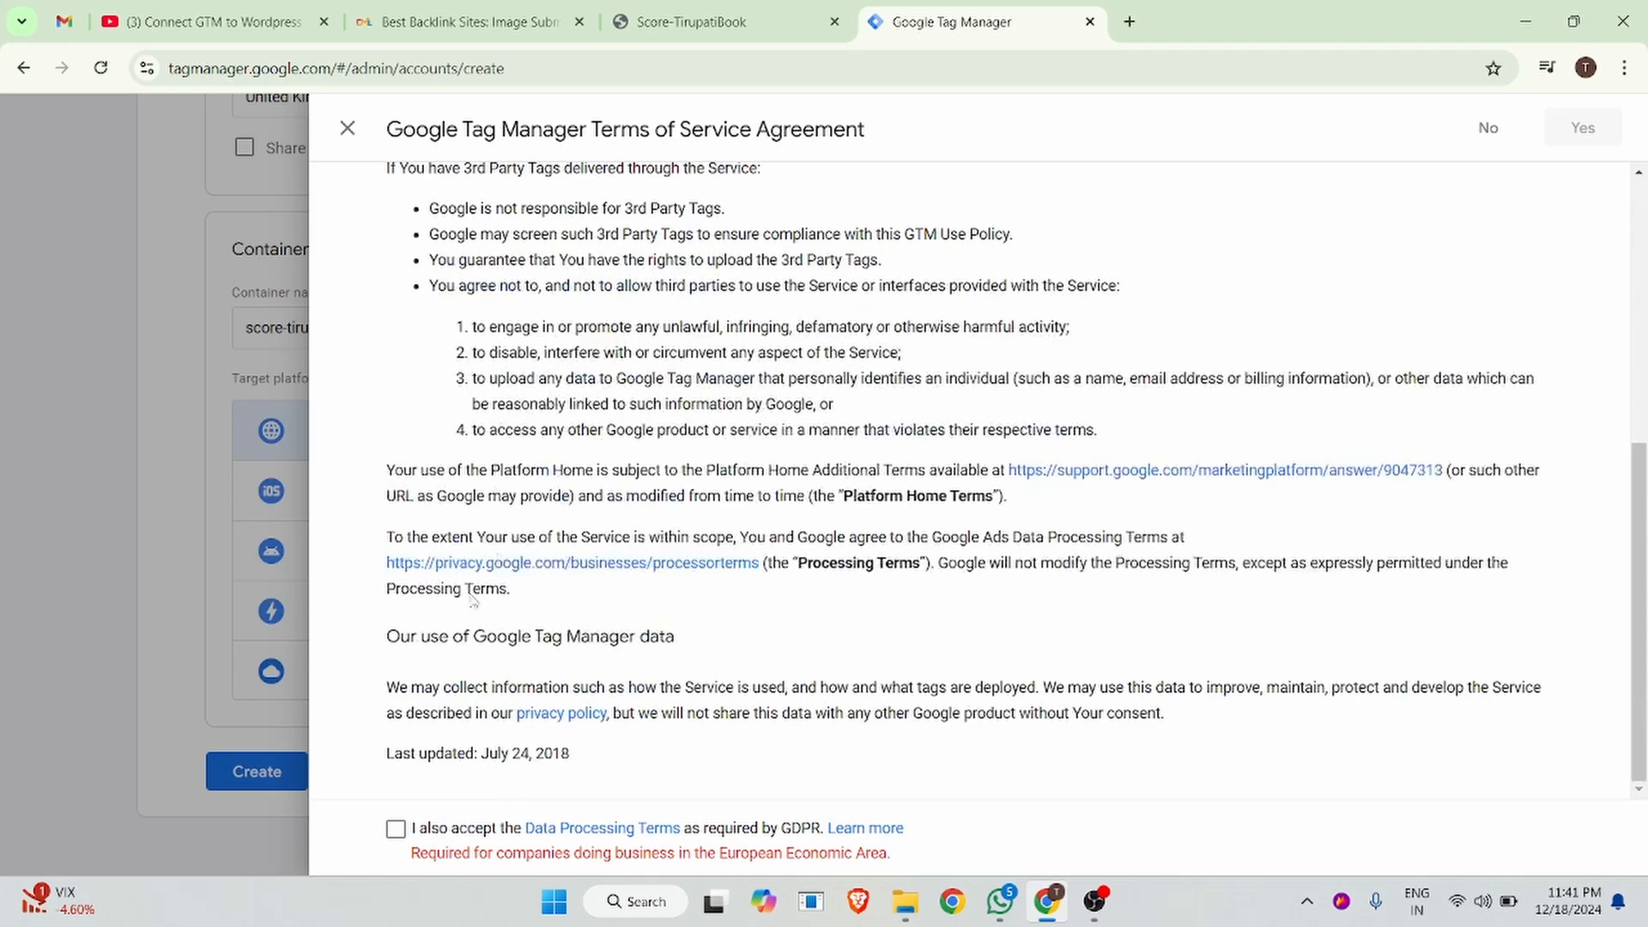
{"action": "left_click", "coordinate": [396, 830]}
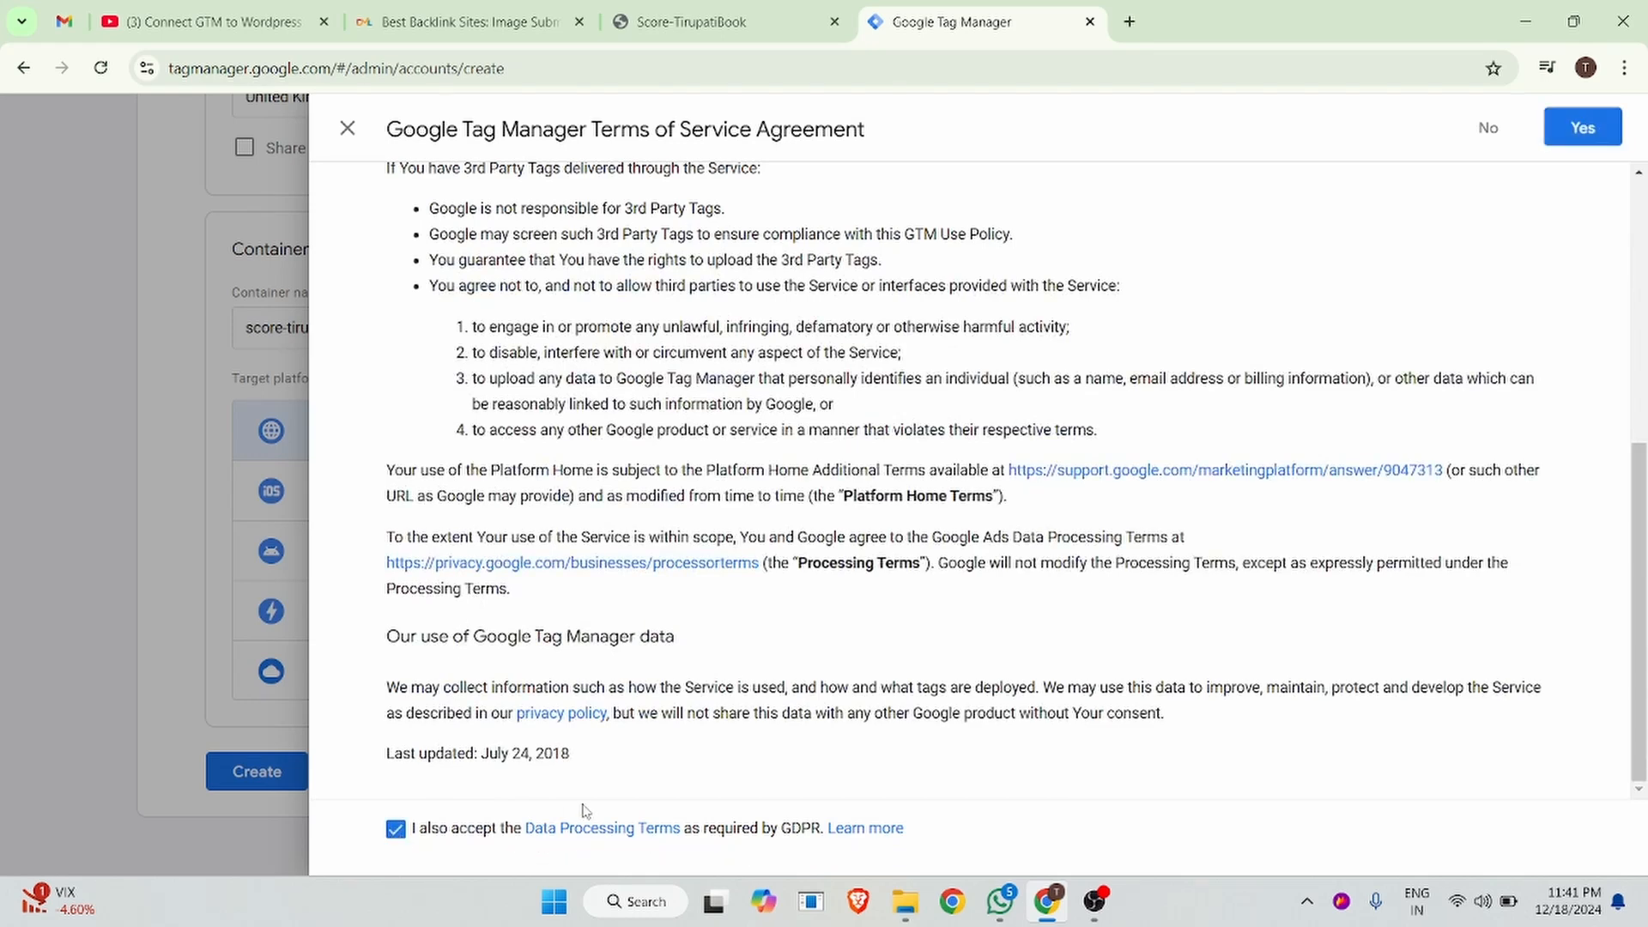
{"action": "scroll", "coordinate": [1050, 663], "scroll_direction": "up", "scroll_amount": 6}
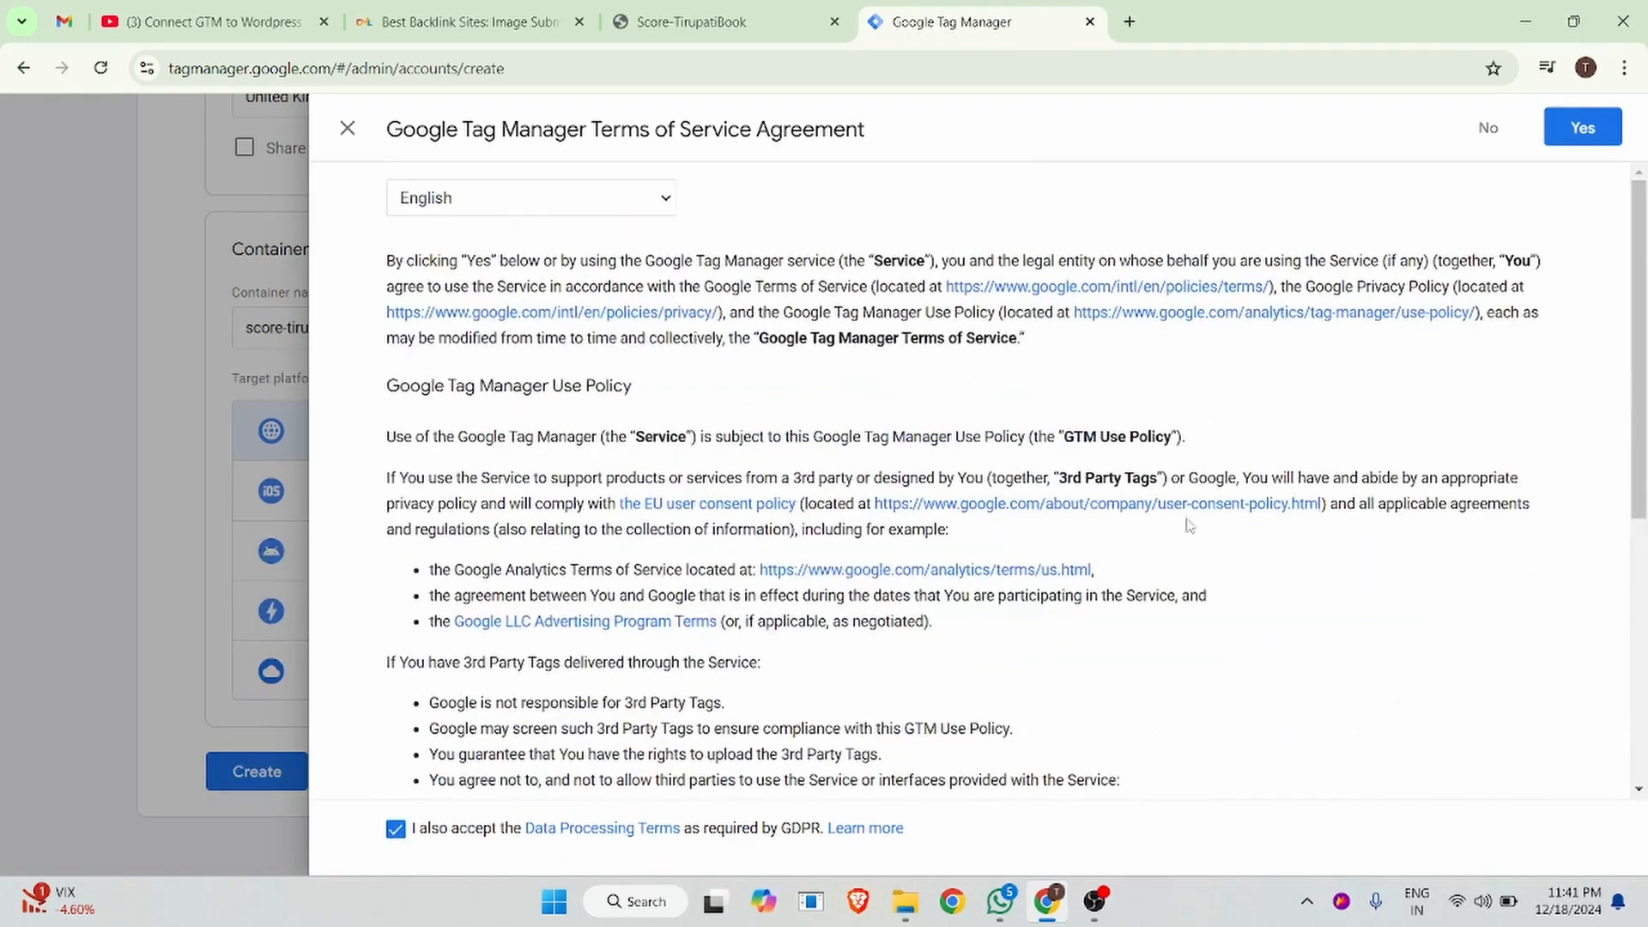
{"action": "left_click", "coordinate": [1581, 130]}
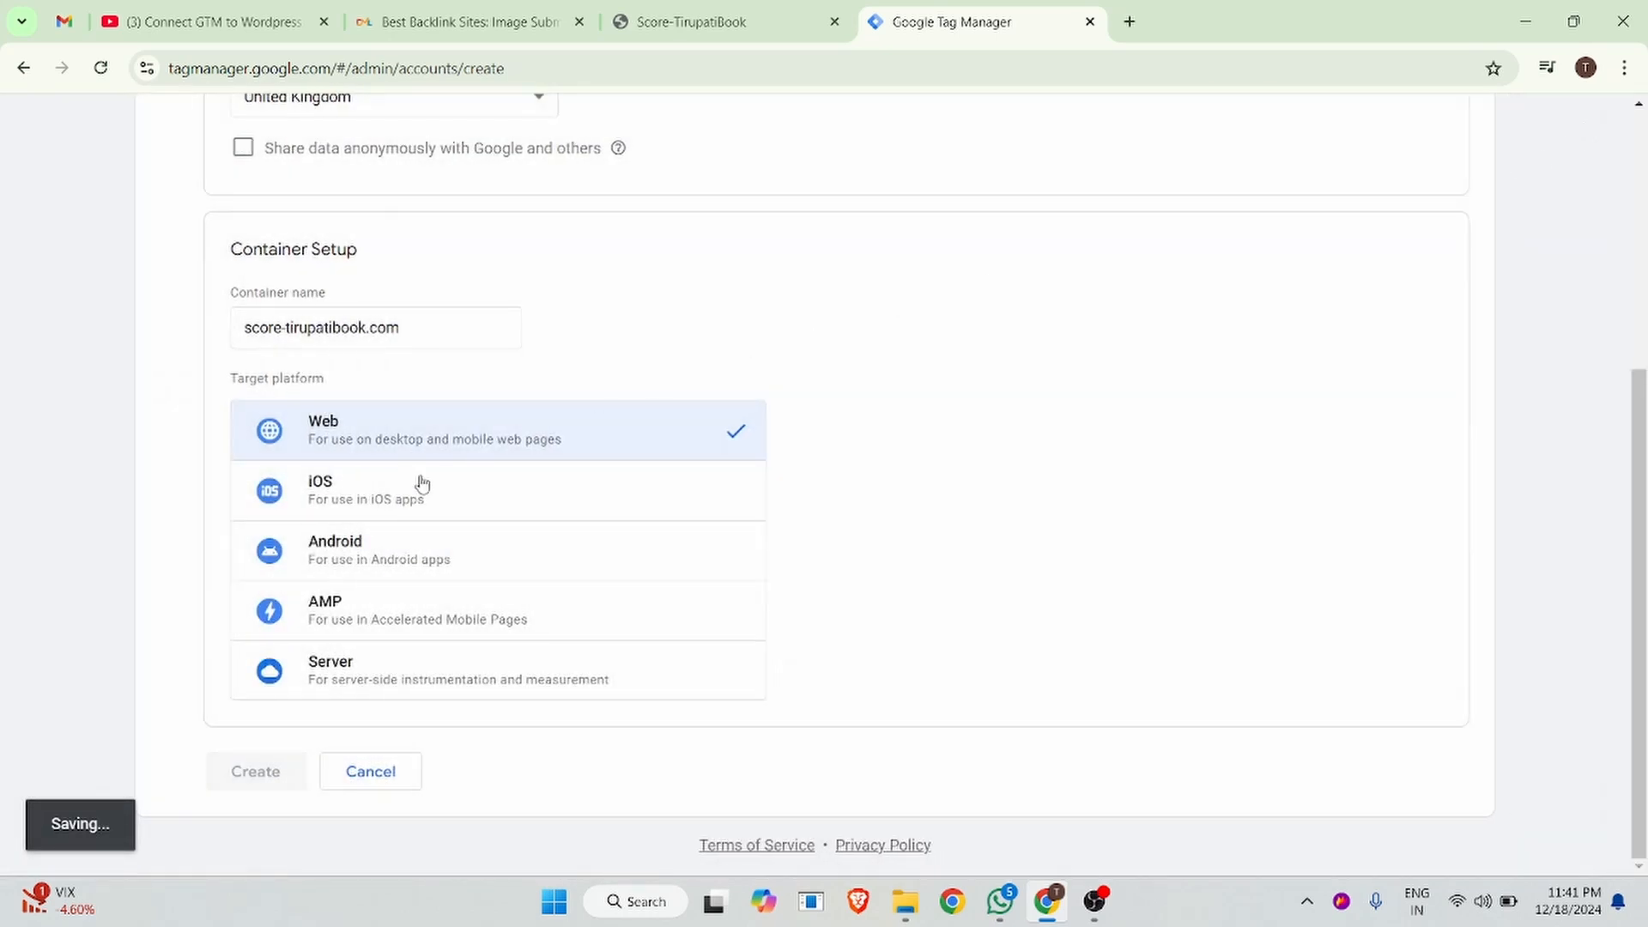
{"action": "scroll", "coordinate": [632, 496], "scroll_direction": "up", "scroll_amount": 4}
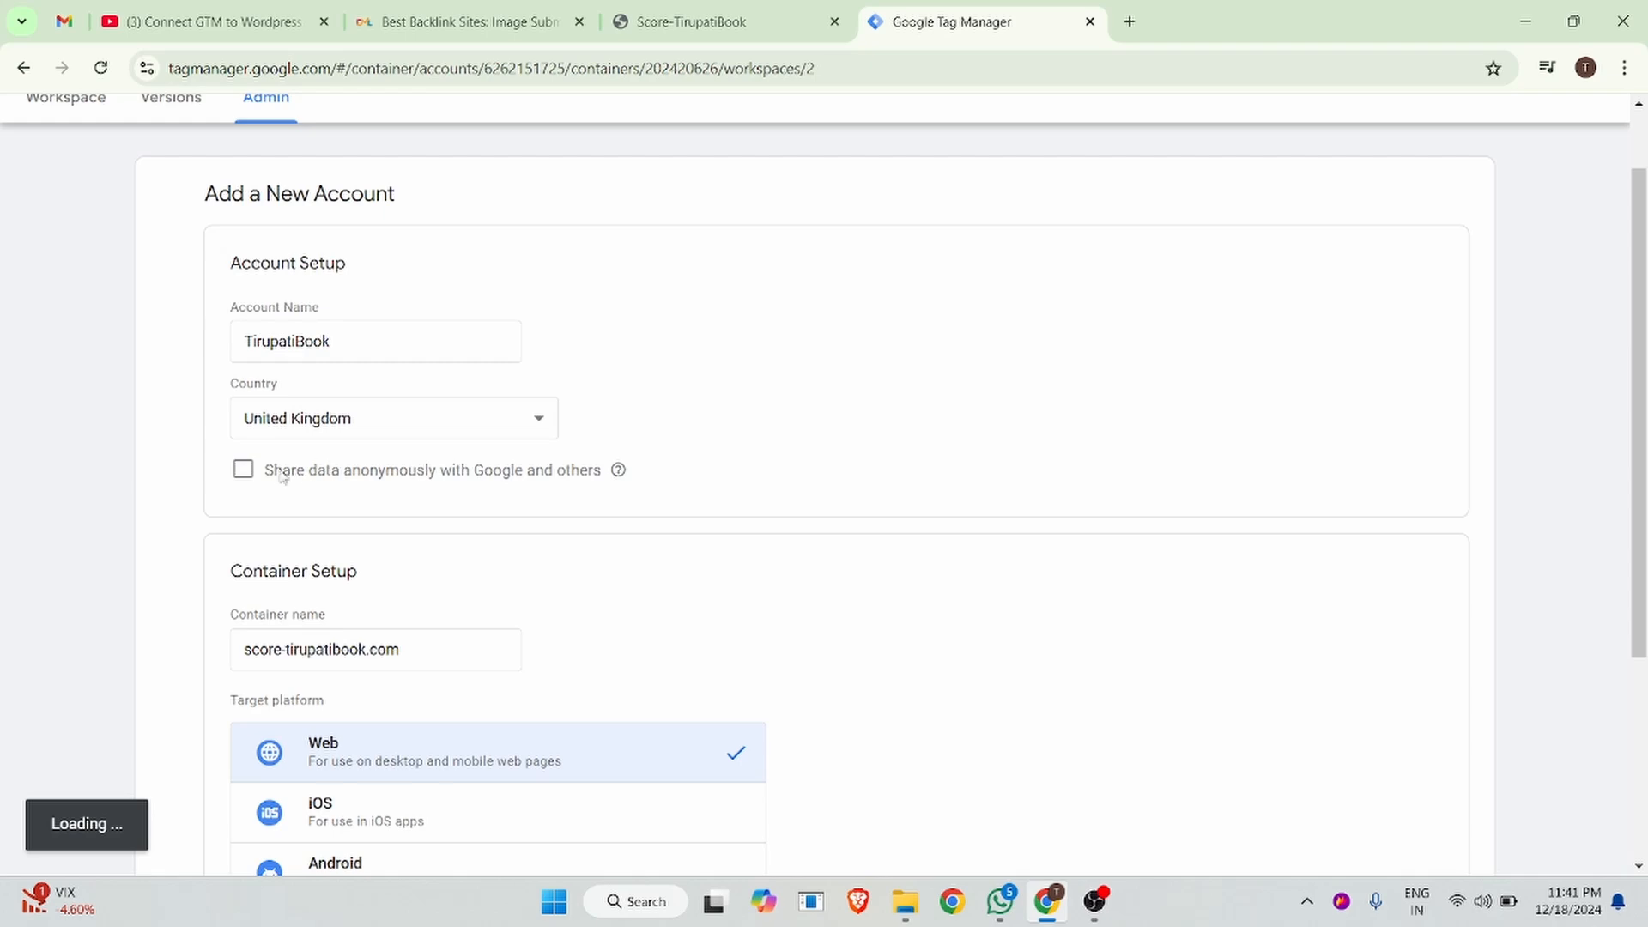
{"action": "left_click", "coordinate": [245, 471]}
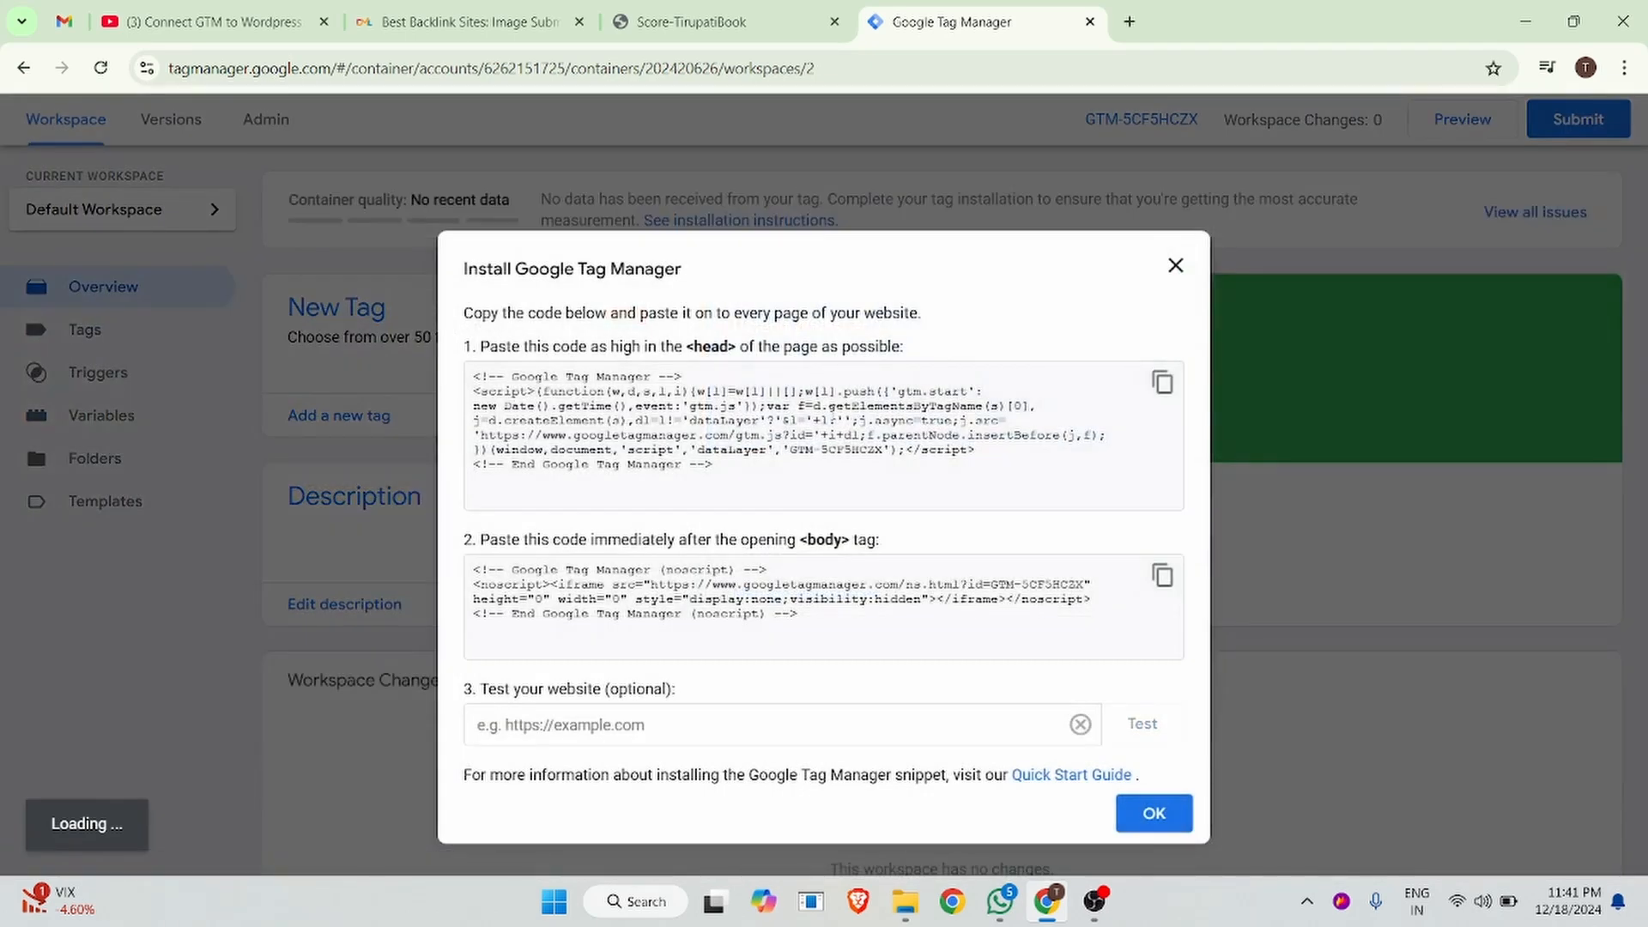
Review the new container's workspace list and its Google Tag Manager installation snippets.
{"action": "left_click", "coordinate": [1174, 266]}
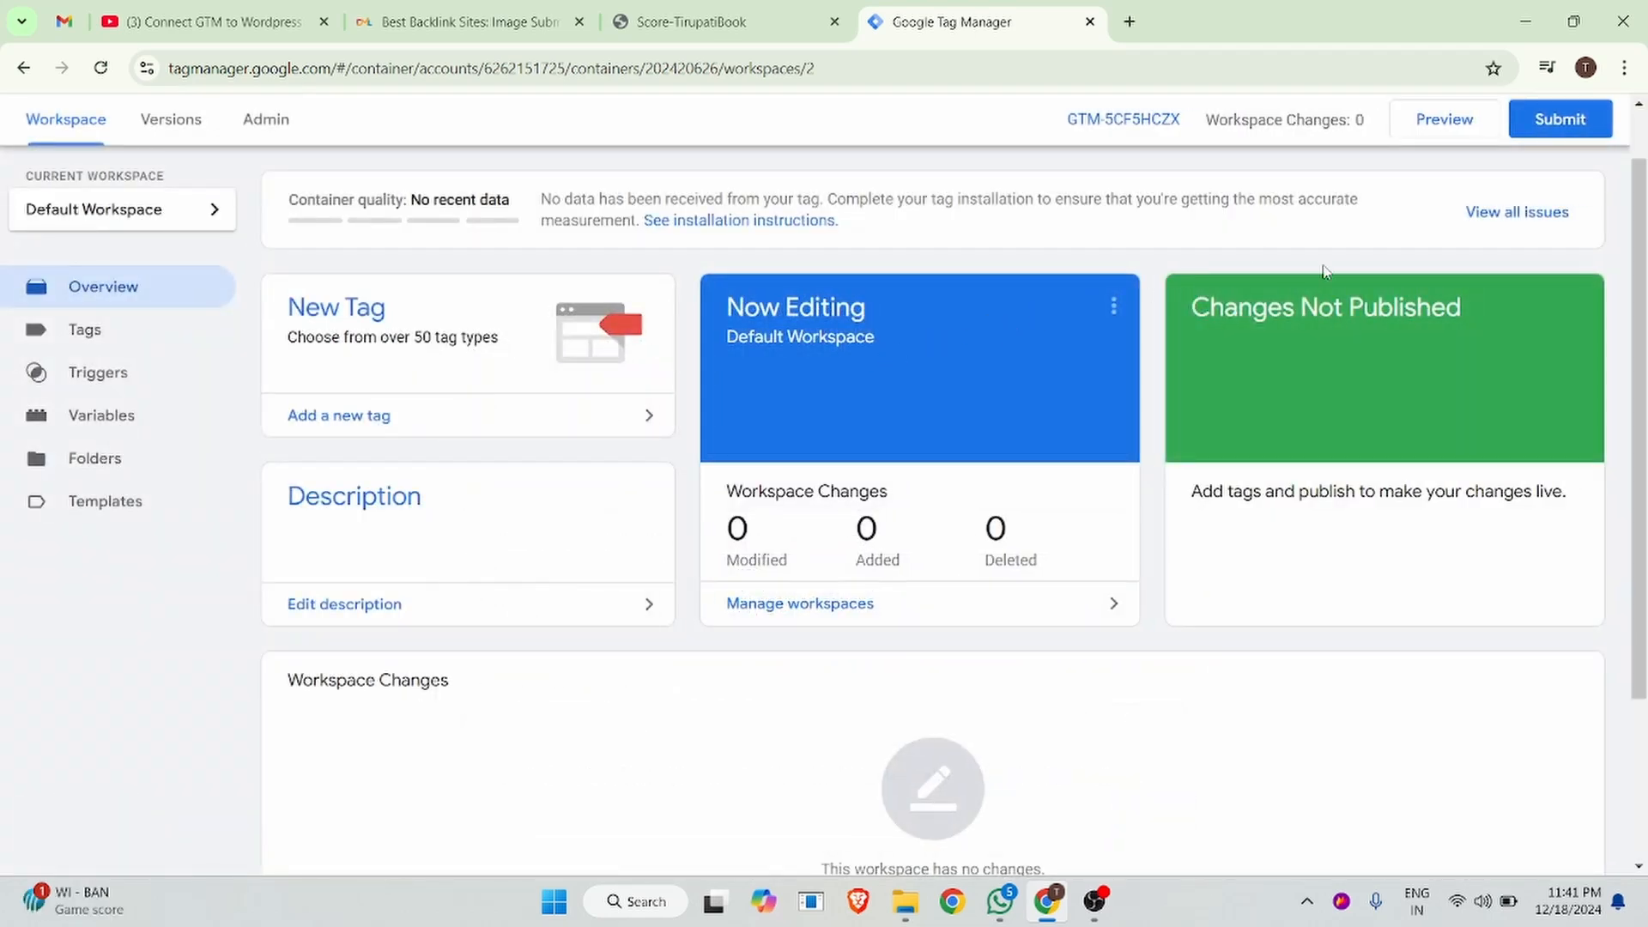
{"action": "left_click", "coordinate": [172, 215]}
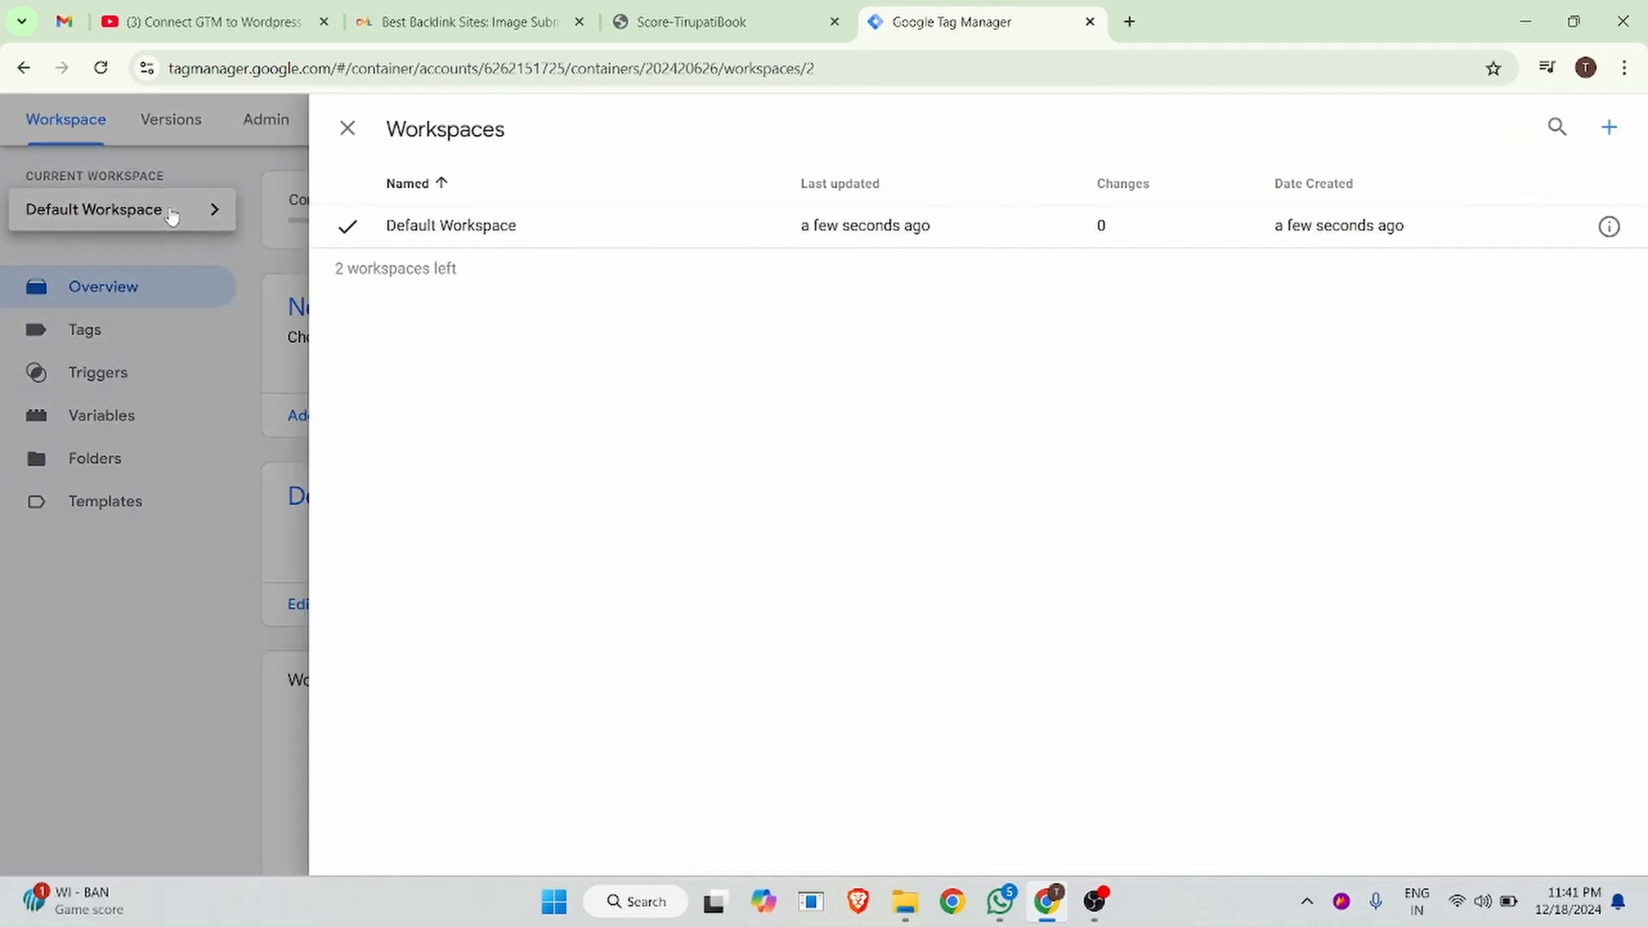
{"action": "left_click", "coordinate": [234, 403]}
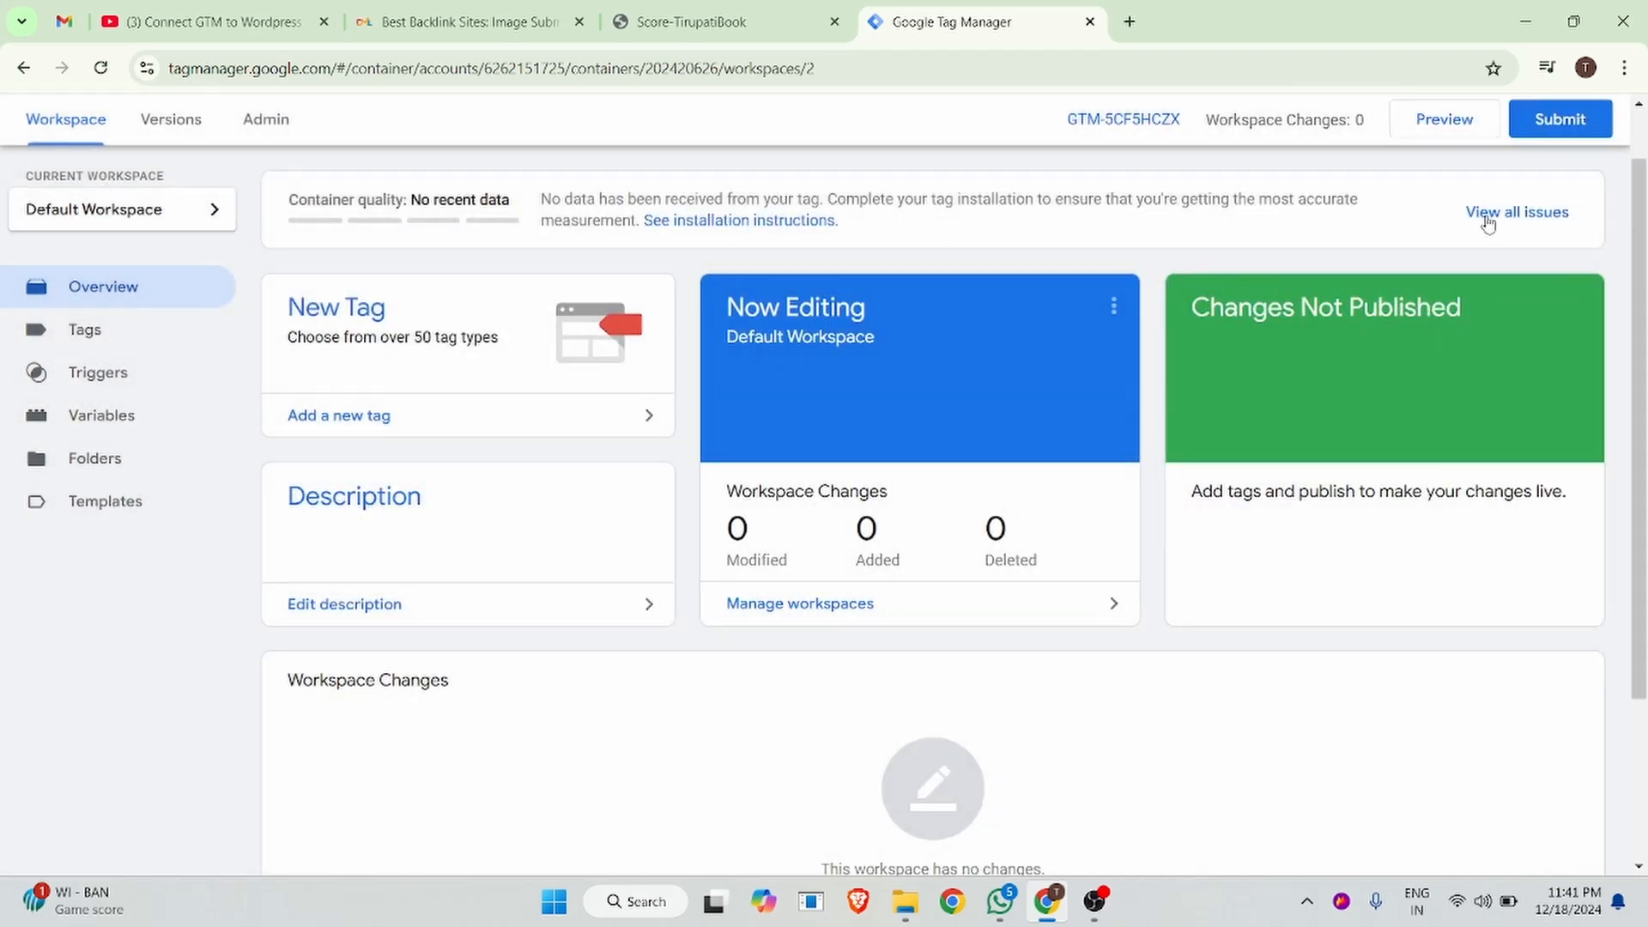
{"action": "left_click", "coordinate": [1114, 121]}
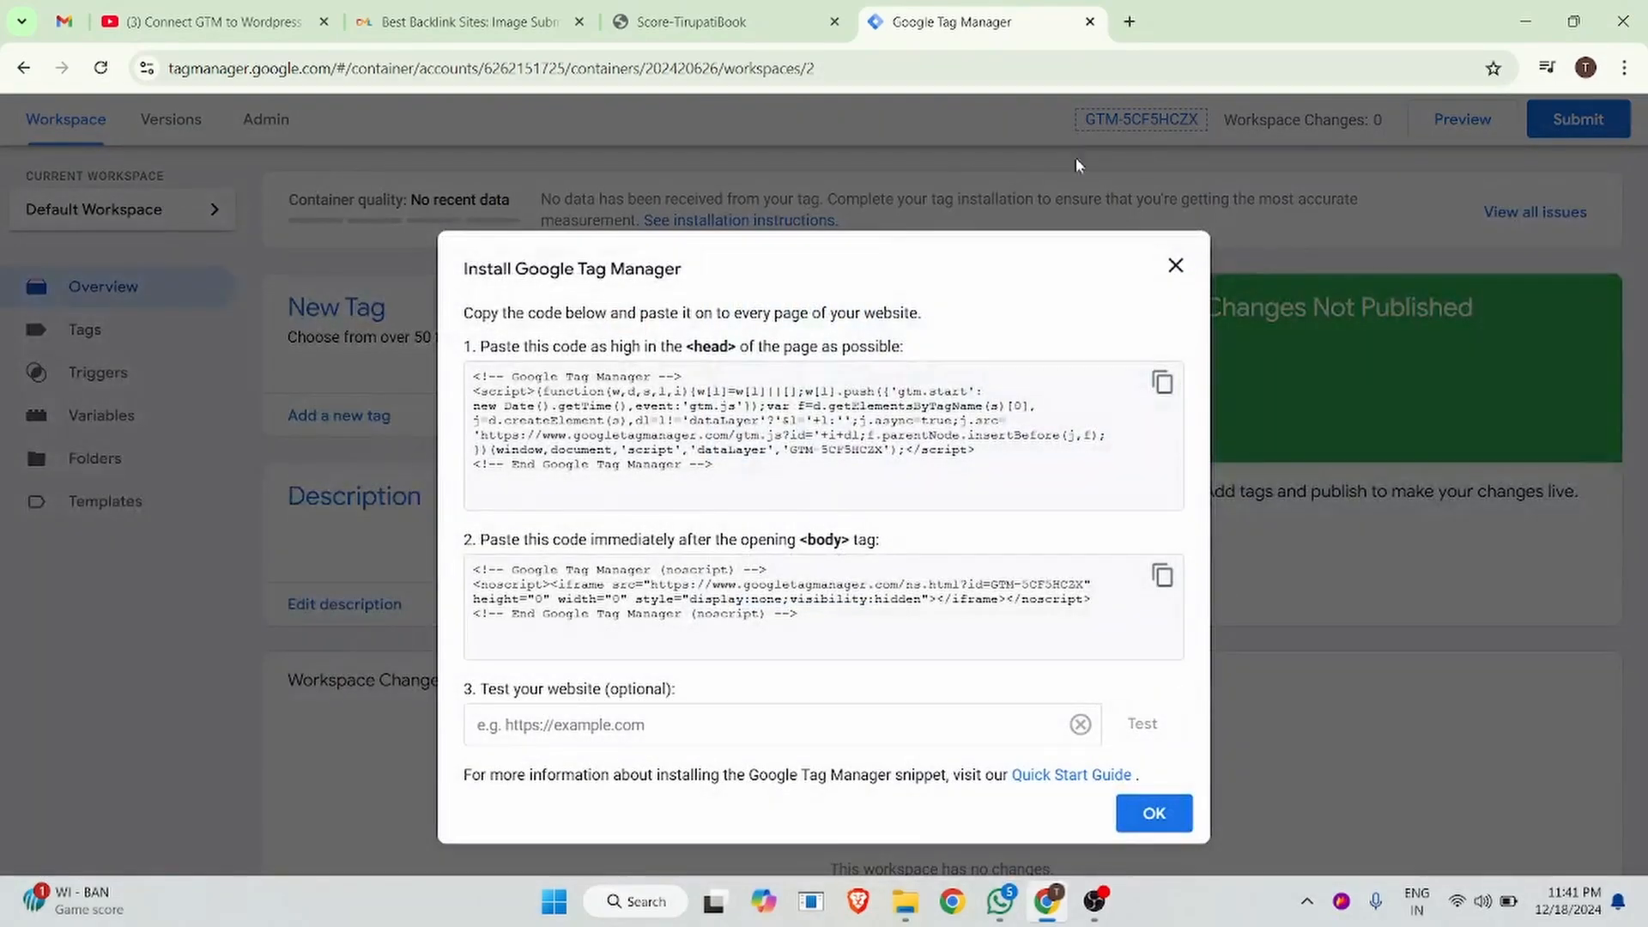
{"action": "left_click", "coordinate": [1175, 266]}
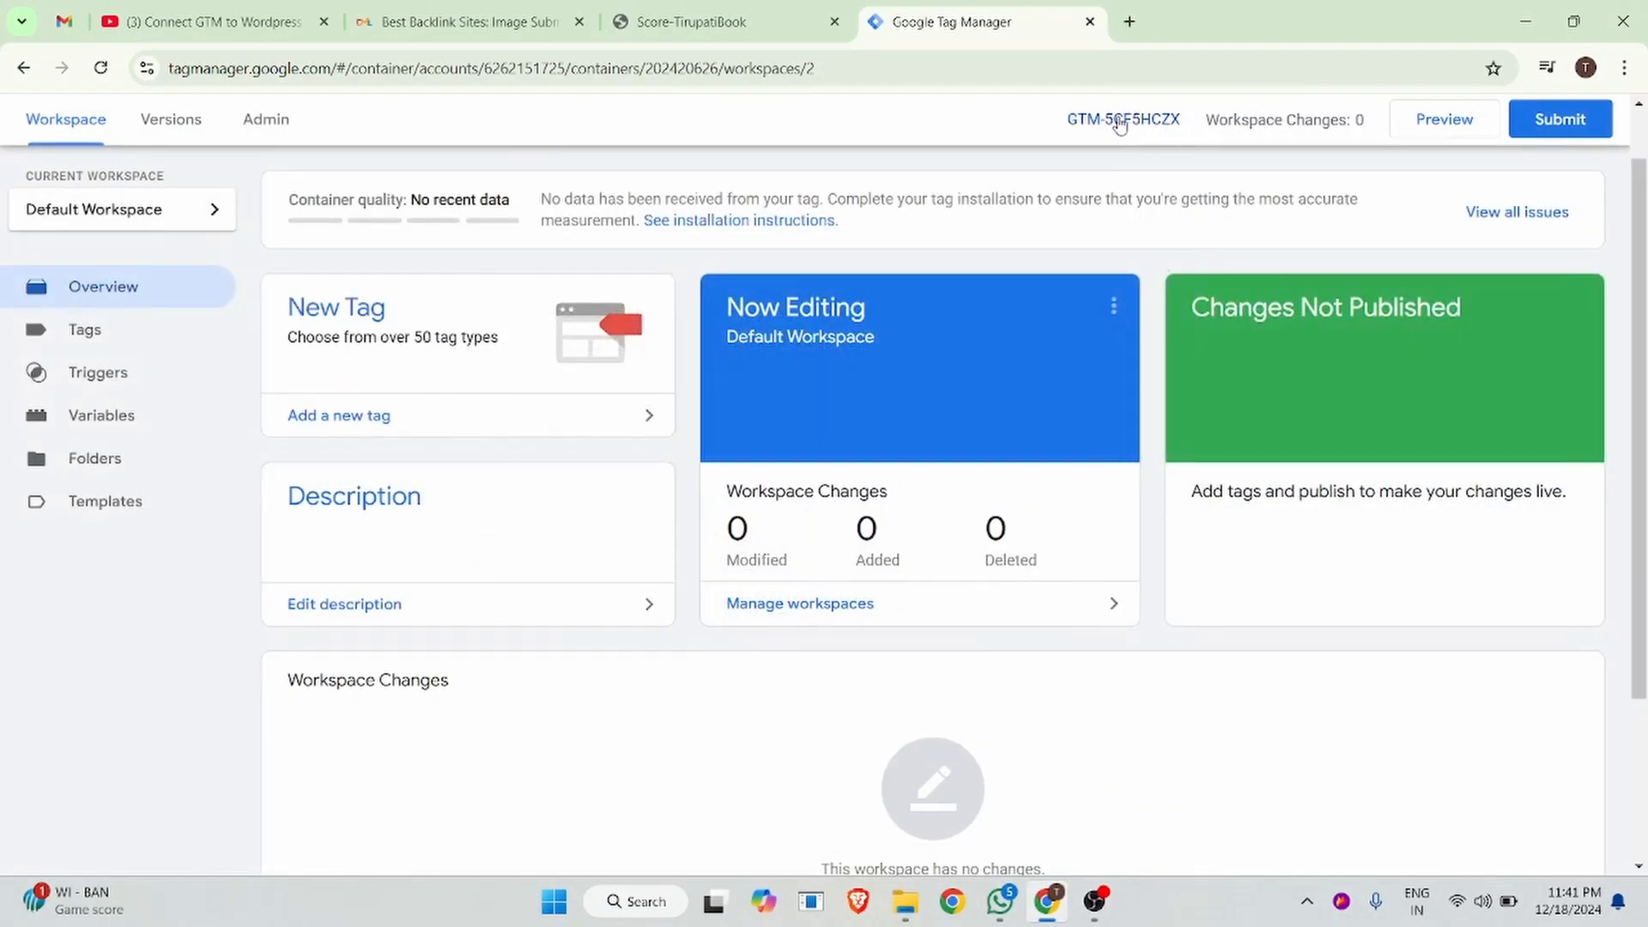
Reopen the container's installation instructions and copy the Google Tag Manager snippet meant for the page's head section.
{"action": "left_click", "coordinate": [1139, 123]}
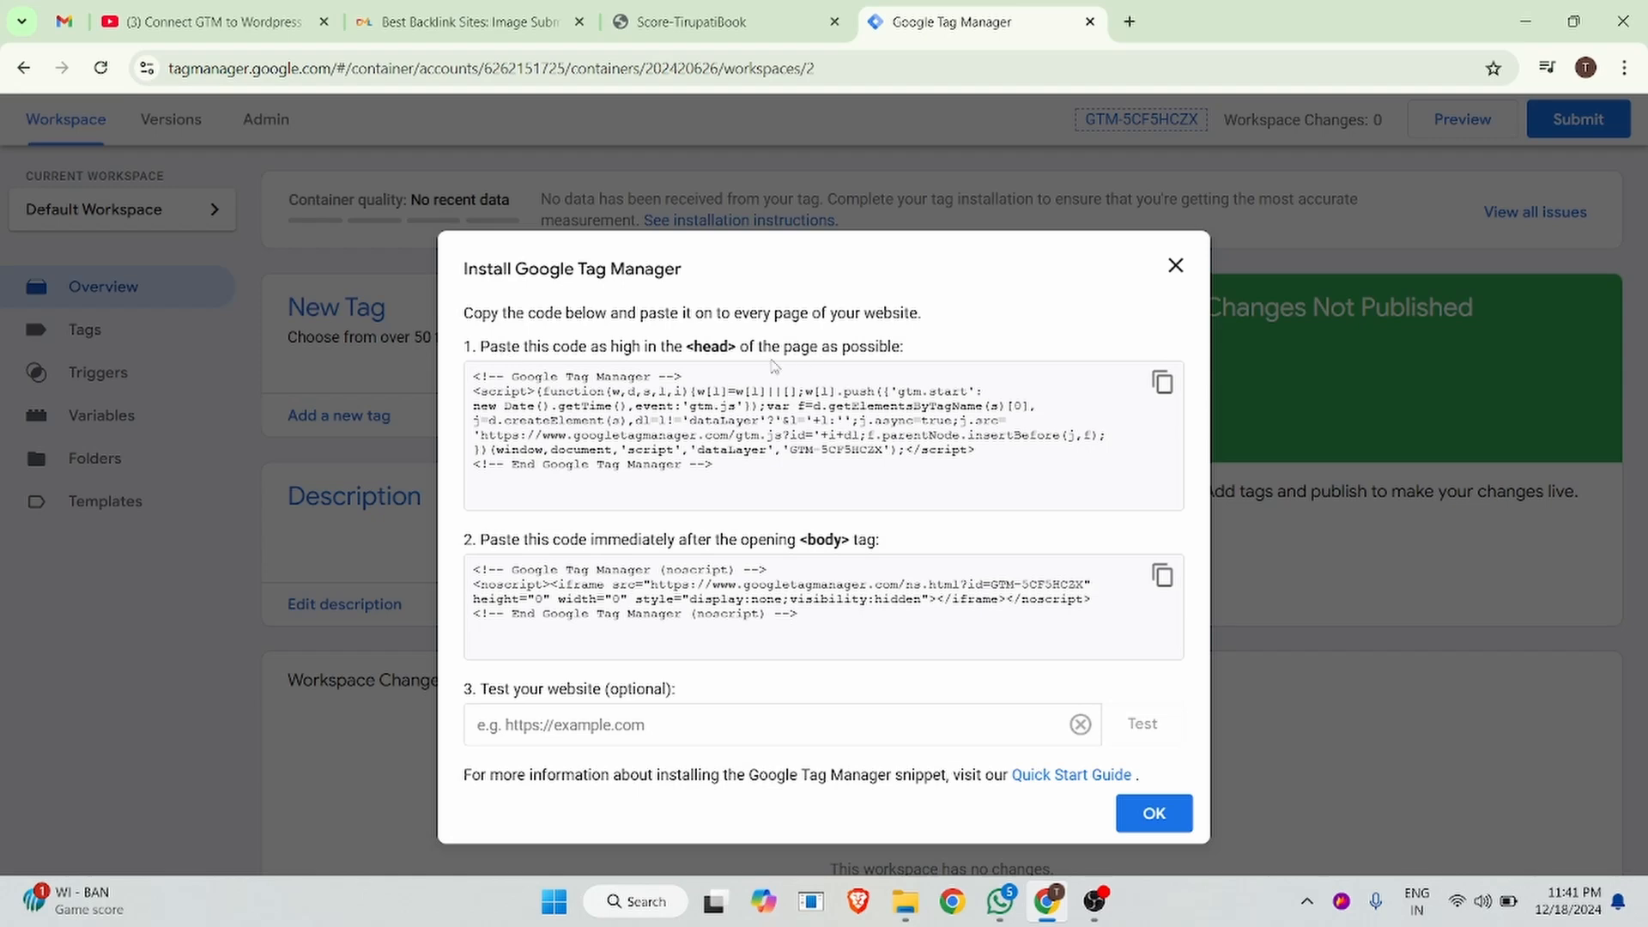
{"action": "left_click", "coordinate": [1161, 383]}
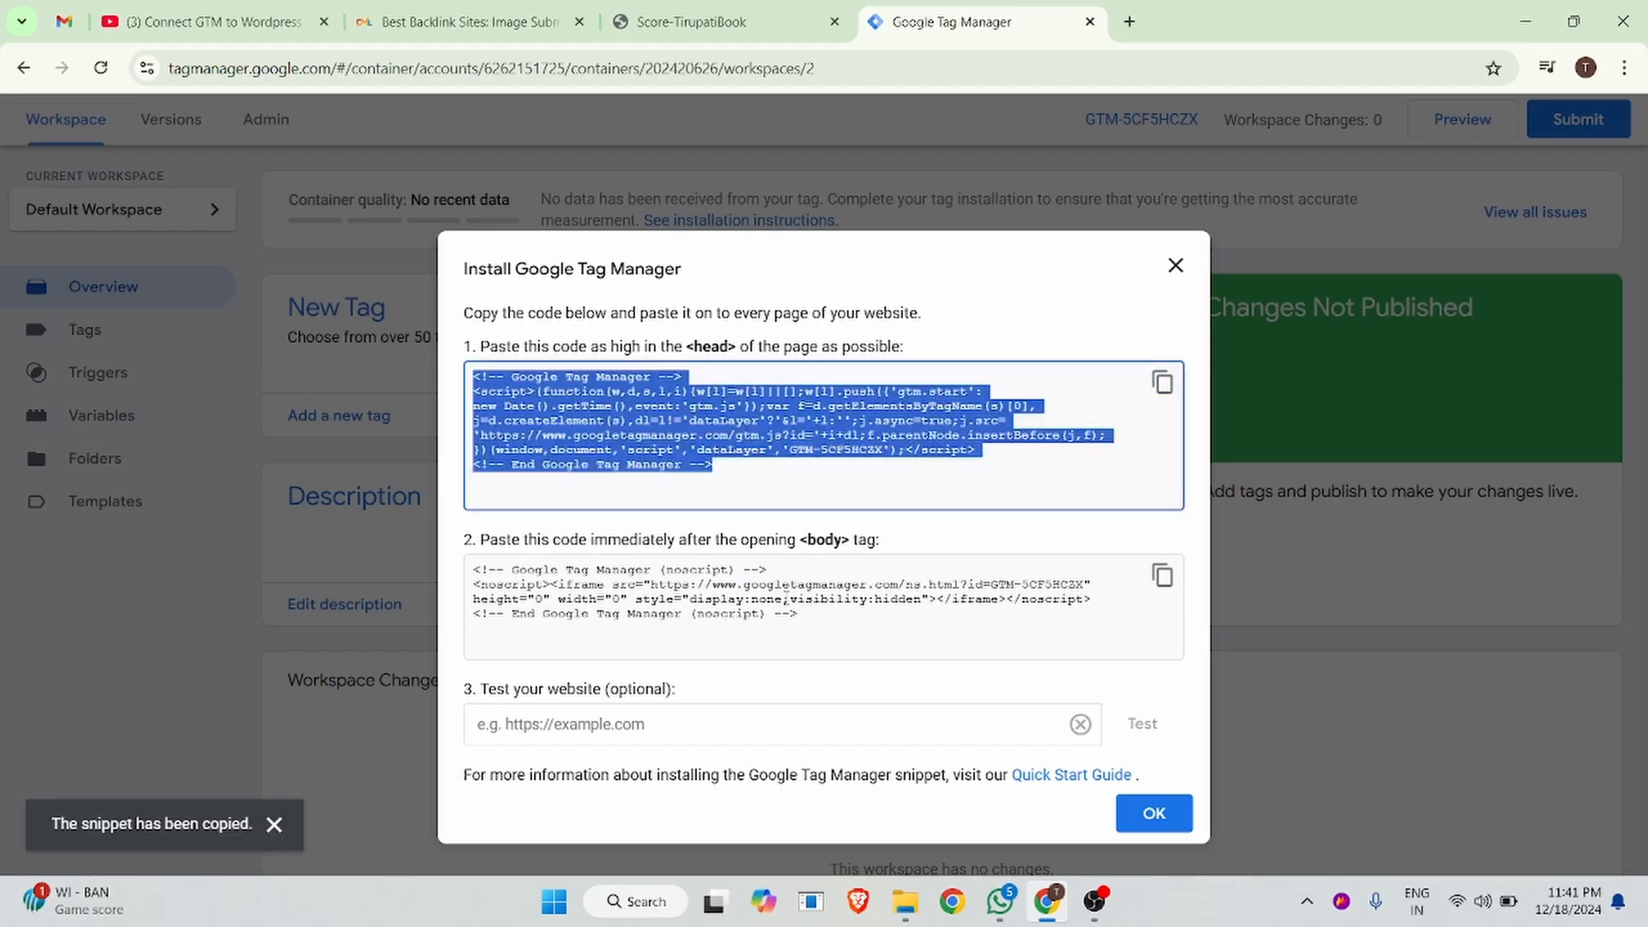
{"action": "left_click", "coordinate": [1158, 584]}
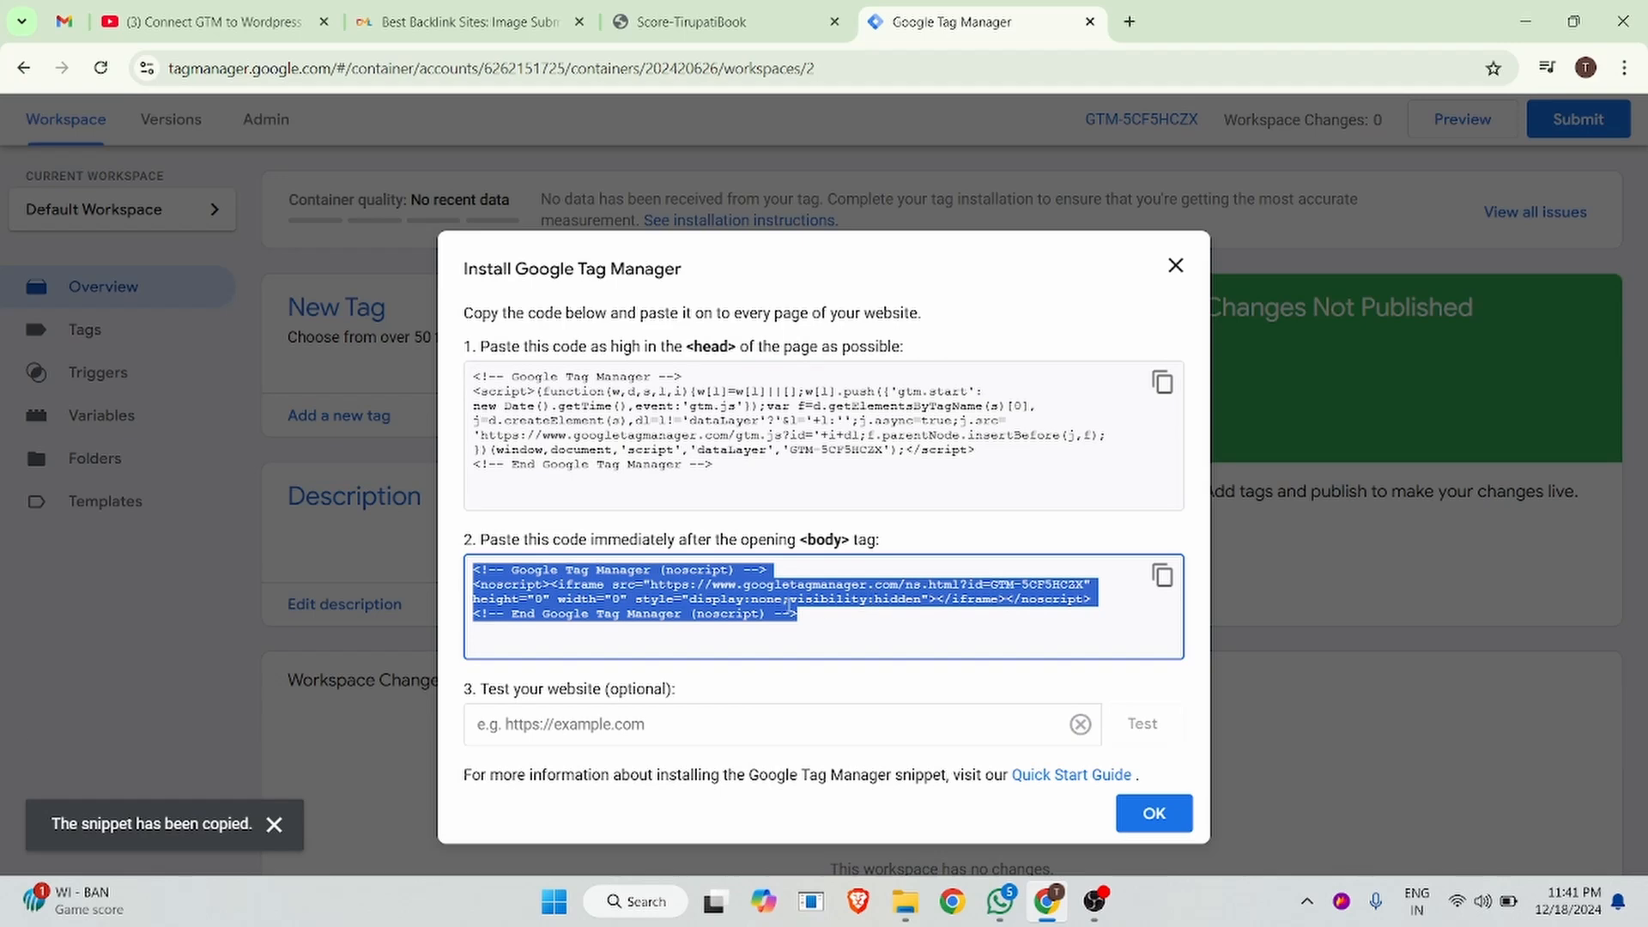
{"action": "left_click", "coordinate": [1162, 383]}
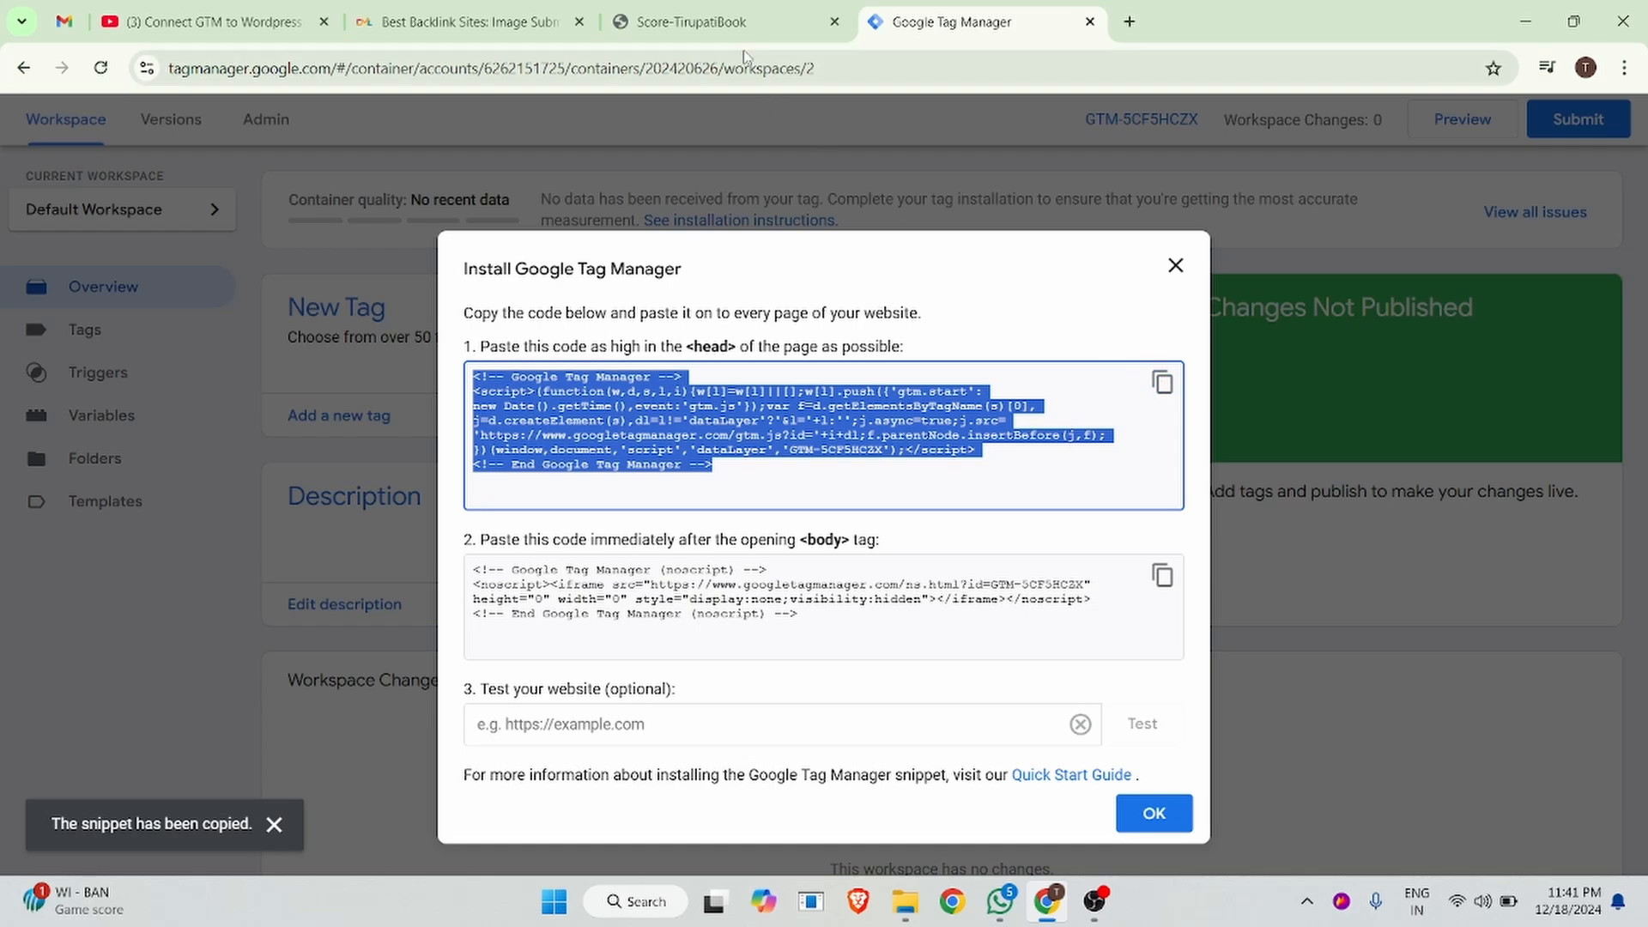
Switch to the website's WordPress dashboard and open the page for adding new plugins.
{"action": "left_click", "coordinate": [691, 22]}
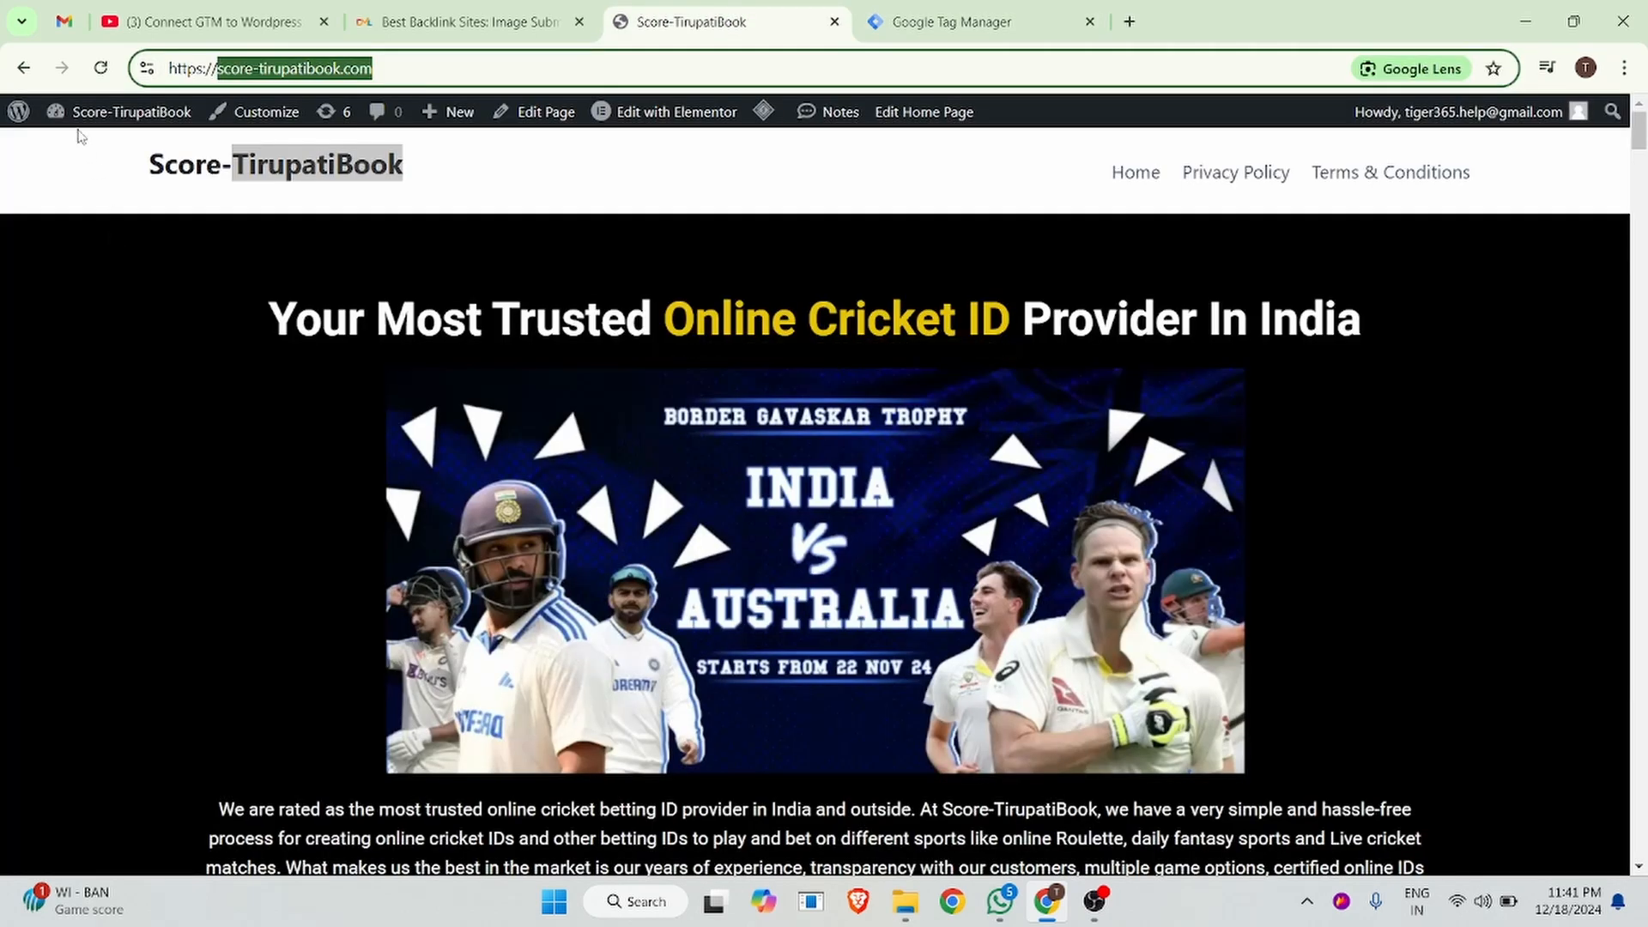
{"action": "mouse_move", "coordinate": [110, 122]}
{"action": "left_click", "coordinate": [103, 163]}
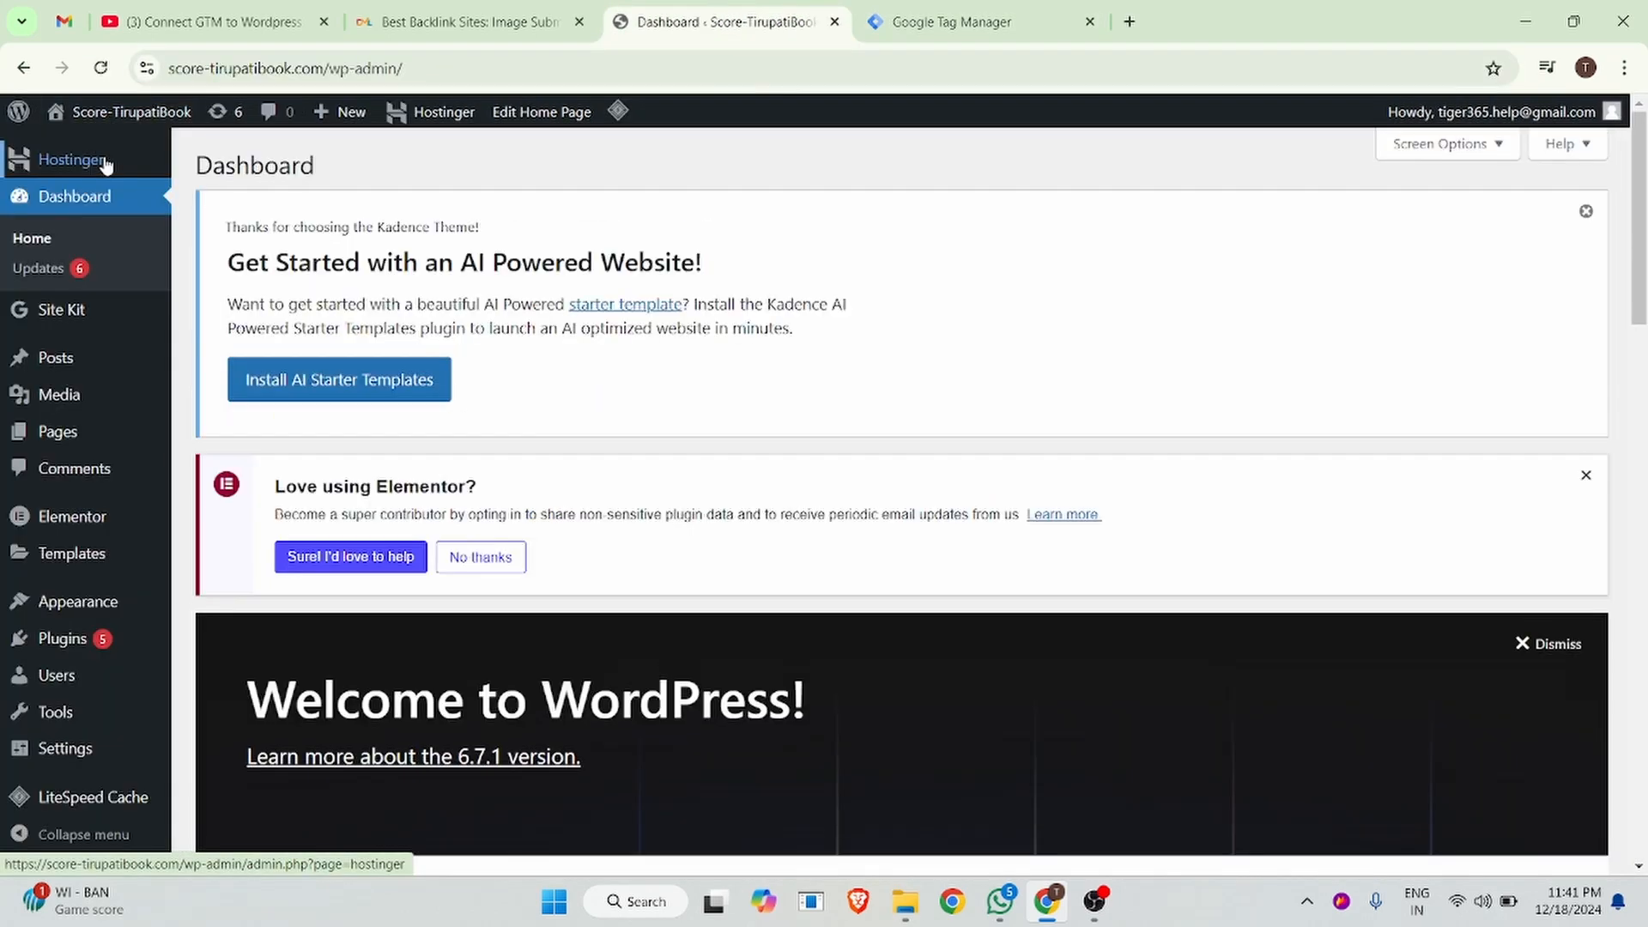
{"action": "scroll", "coordinate": [81, 375], "scroll_direction": "down", "scroll_amount": 1}
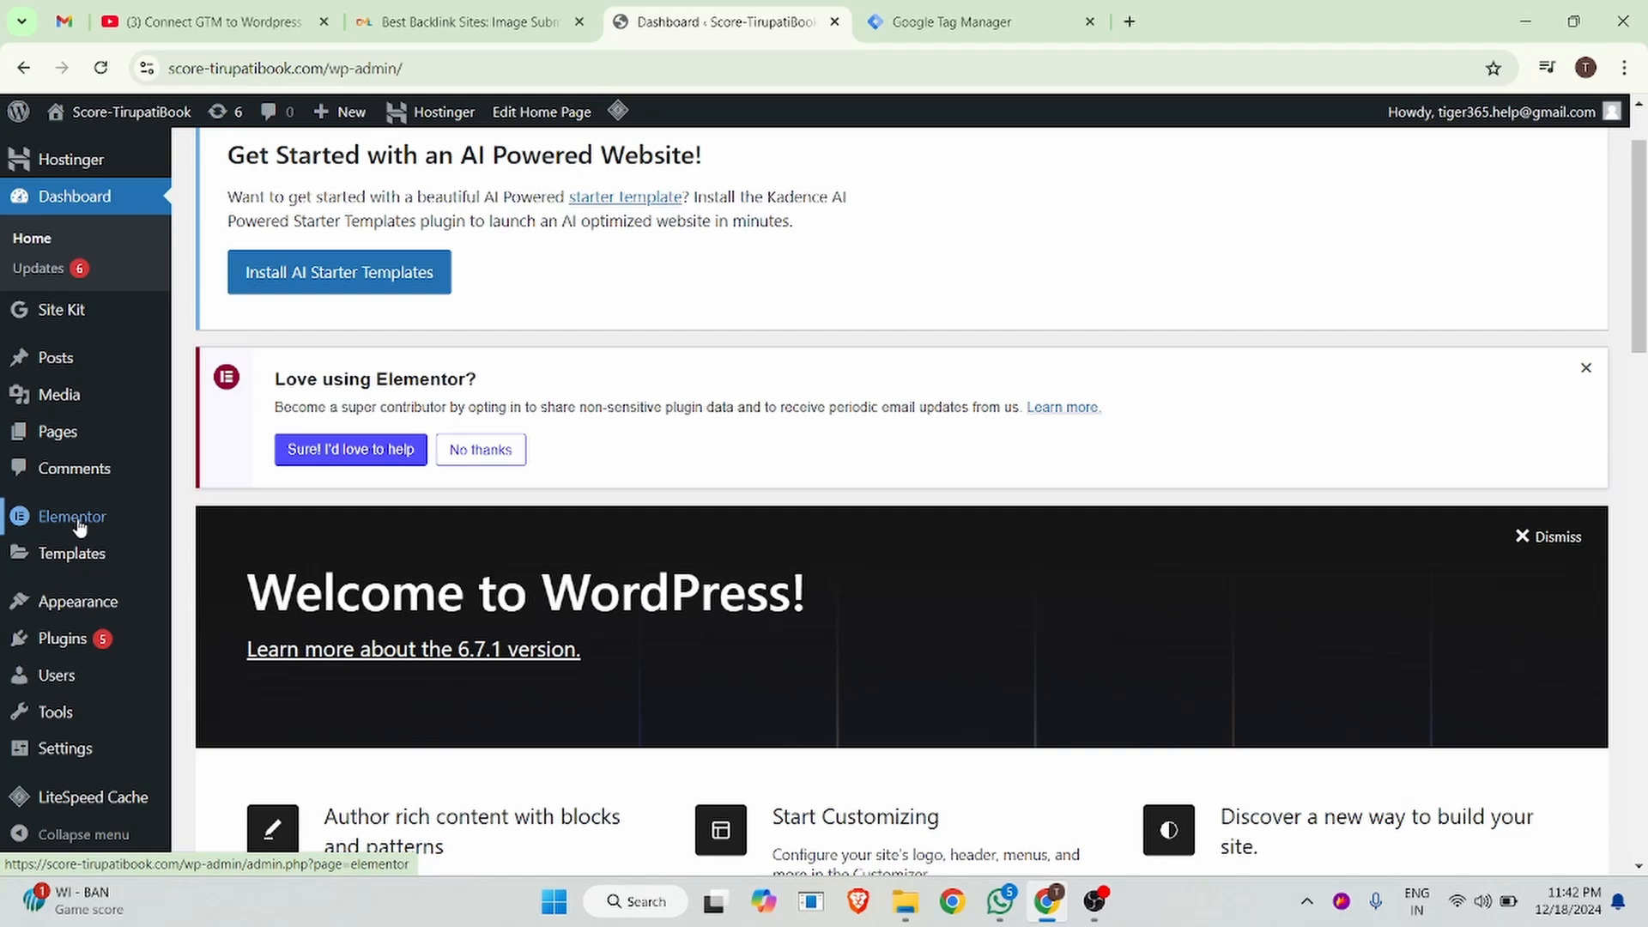
{"action": "left_click", "coordinate": [59, 640]}
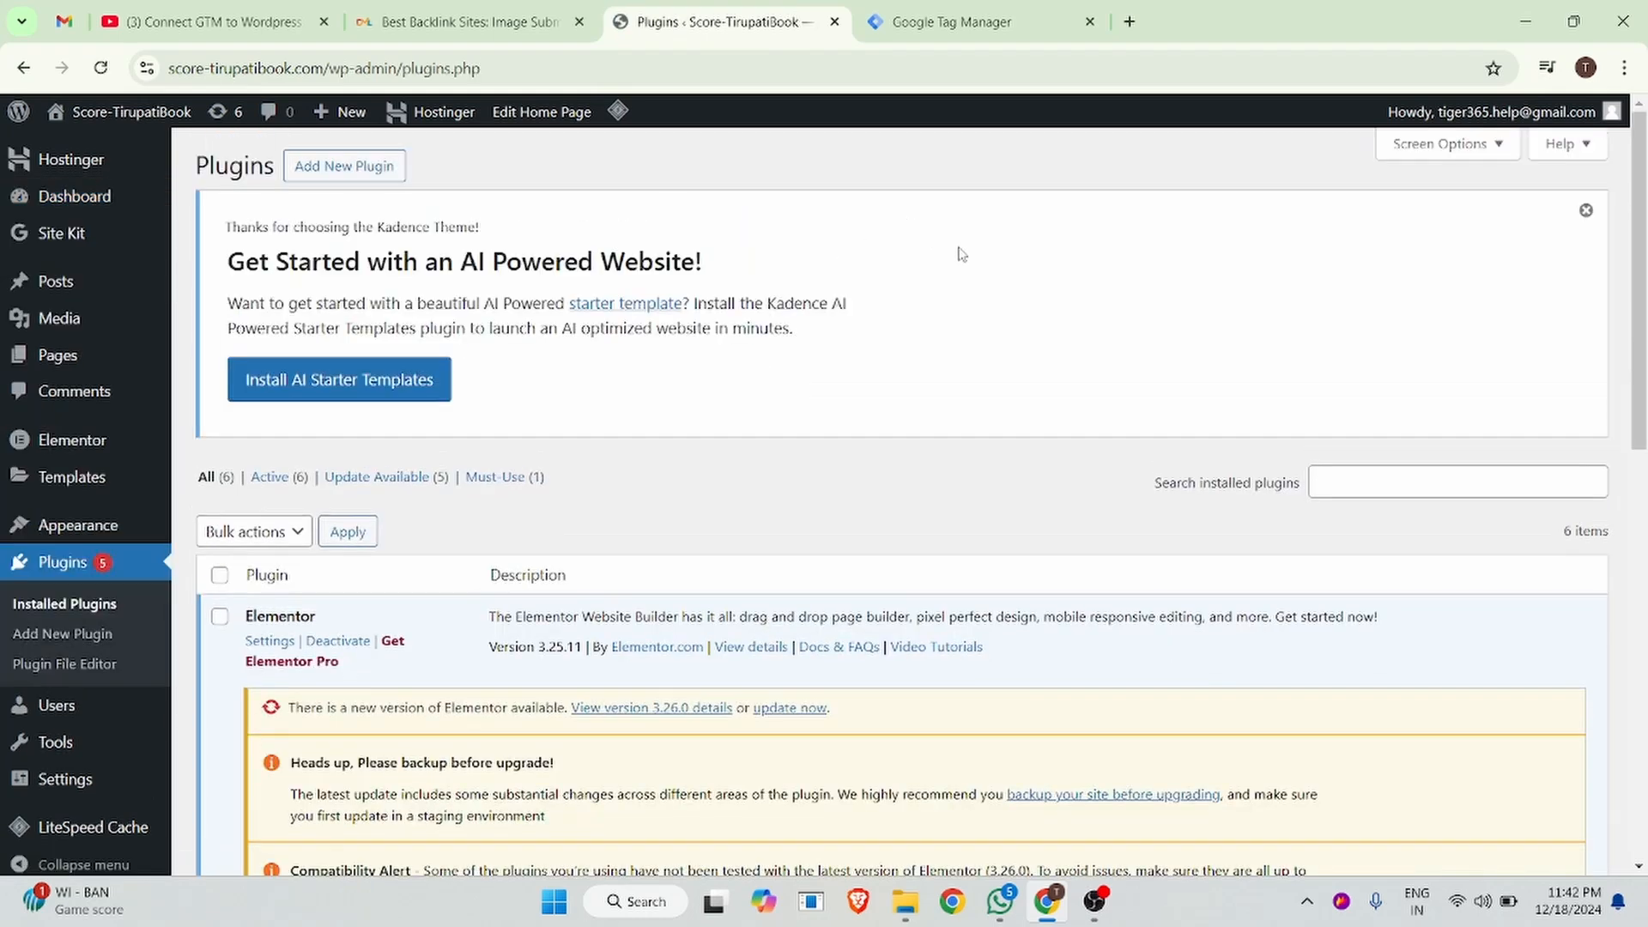
{"action": "left_click", "coordinate": [341, 171]}
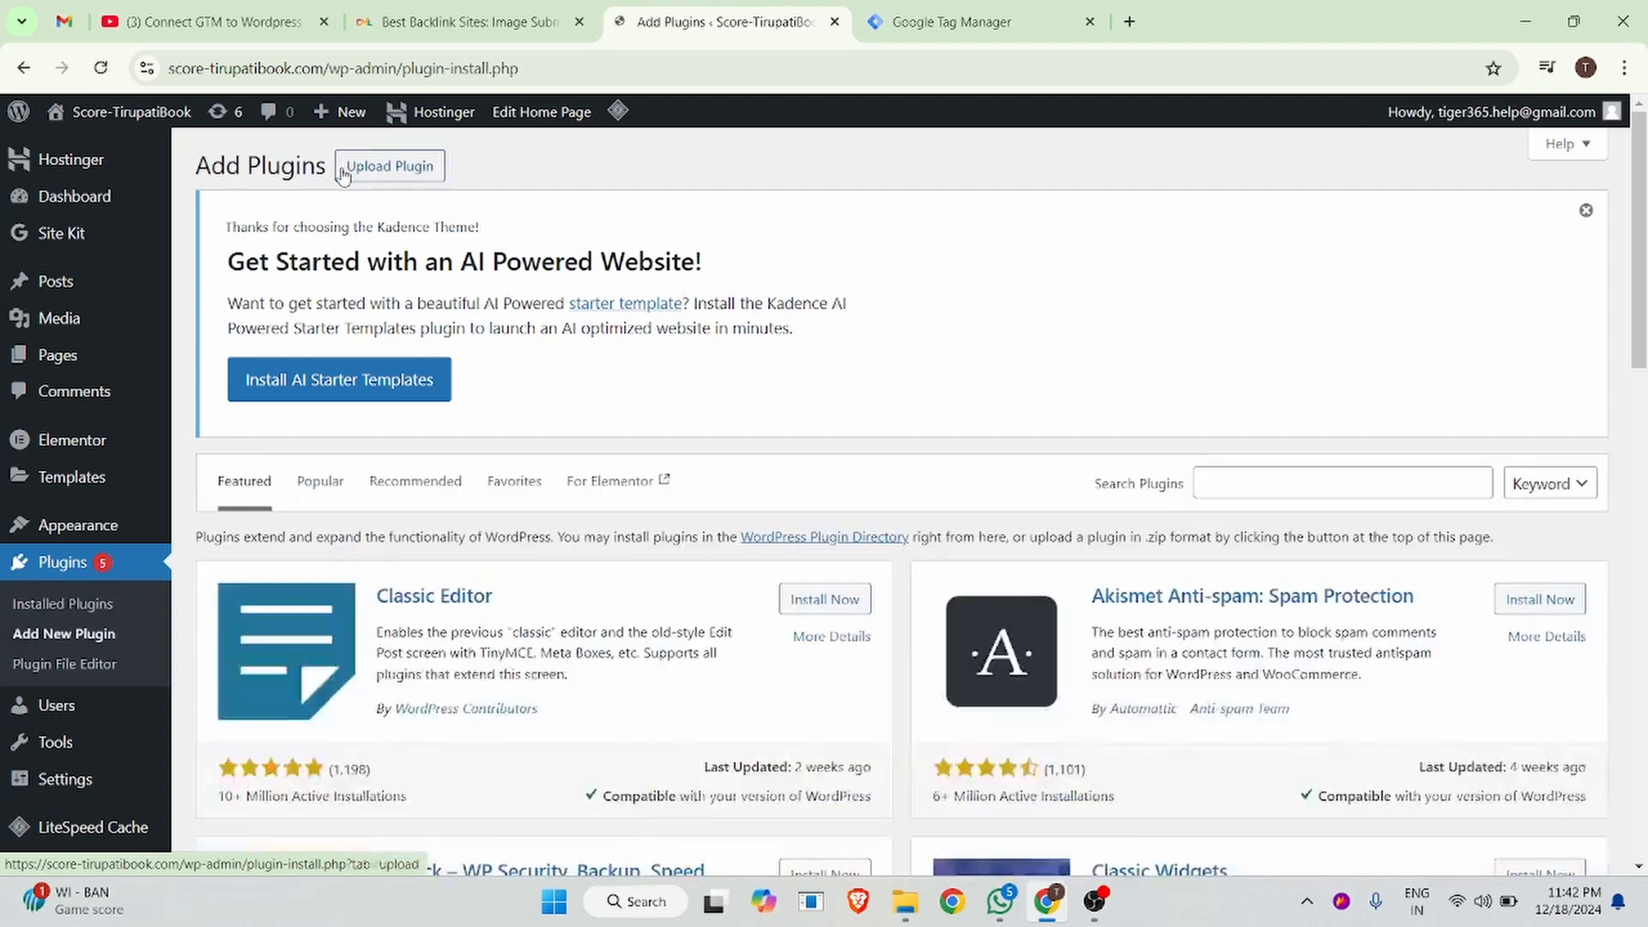
Search the plugins for hfcm, then install and activate Header Footer Code Manager.
{"action": "left_click", "coordinate": [1233, 484]}
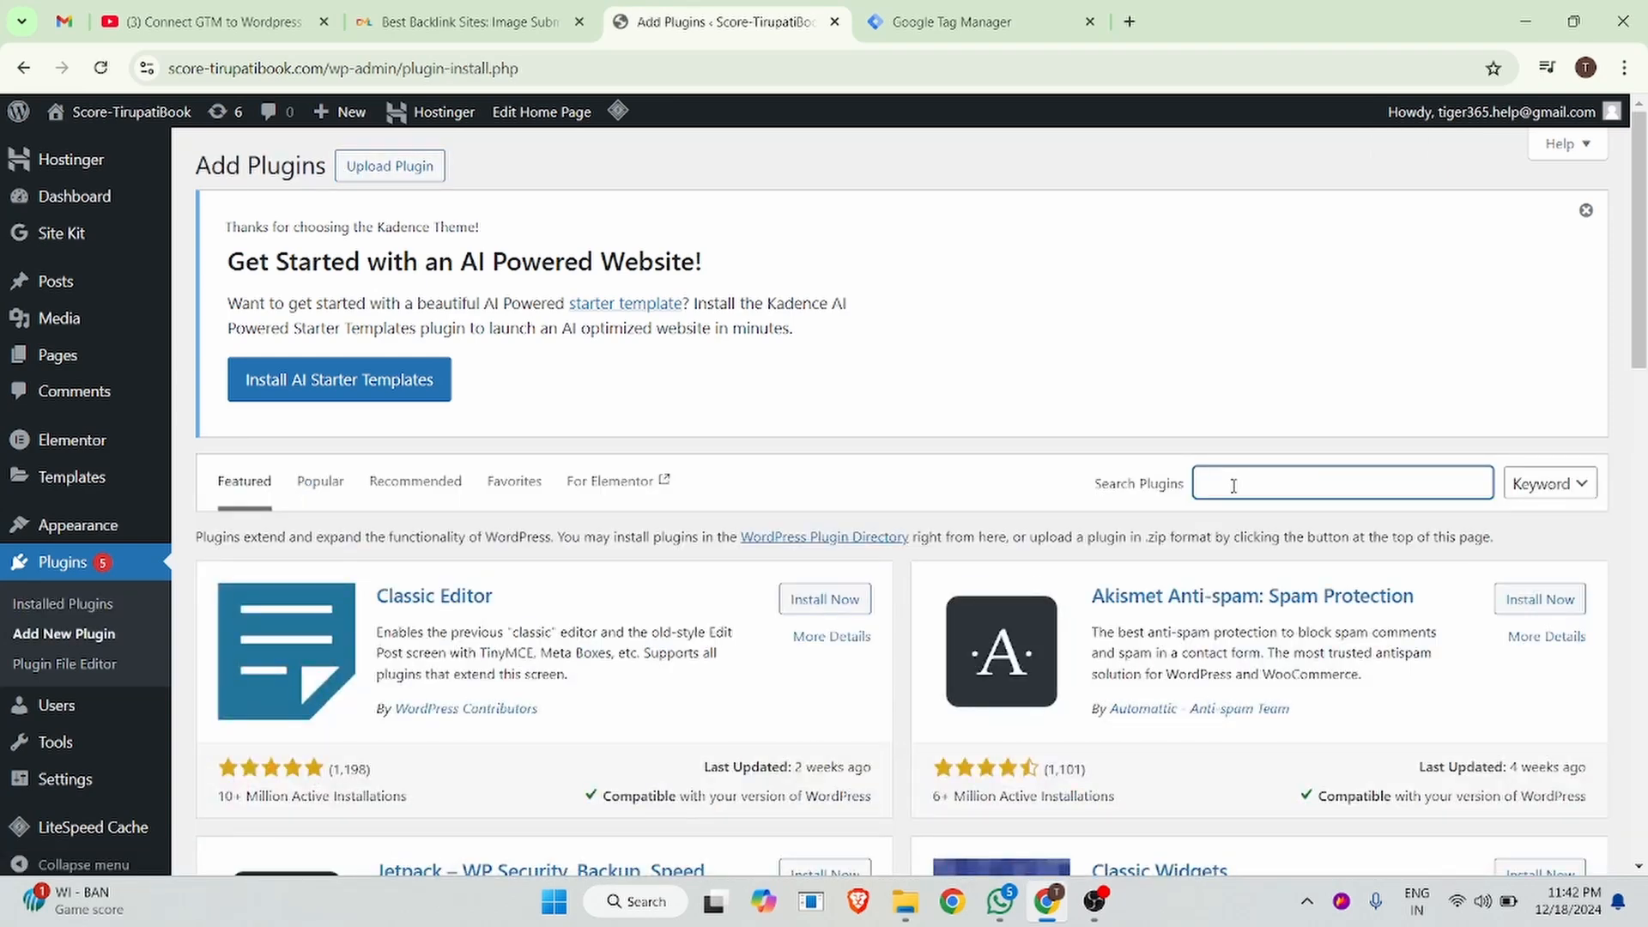
{"action": "type", "text": "Hfc"}
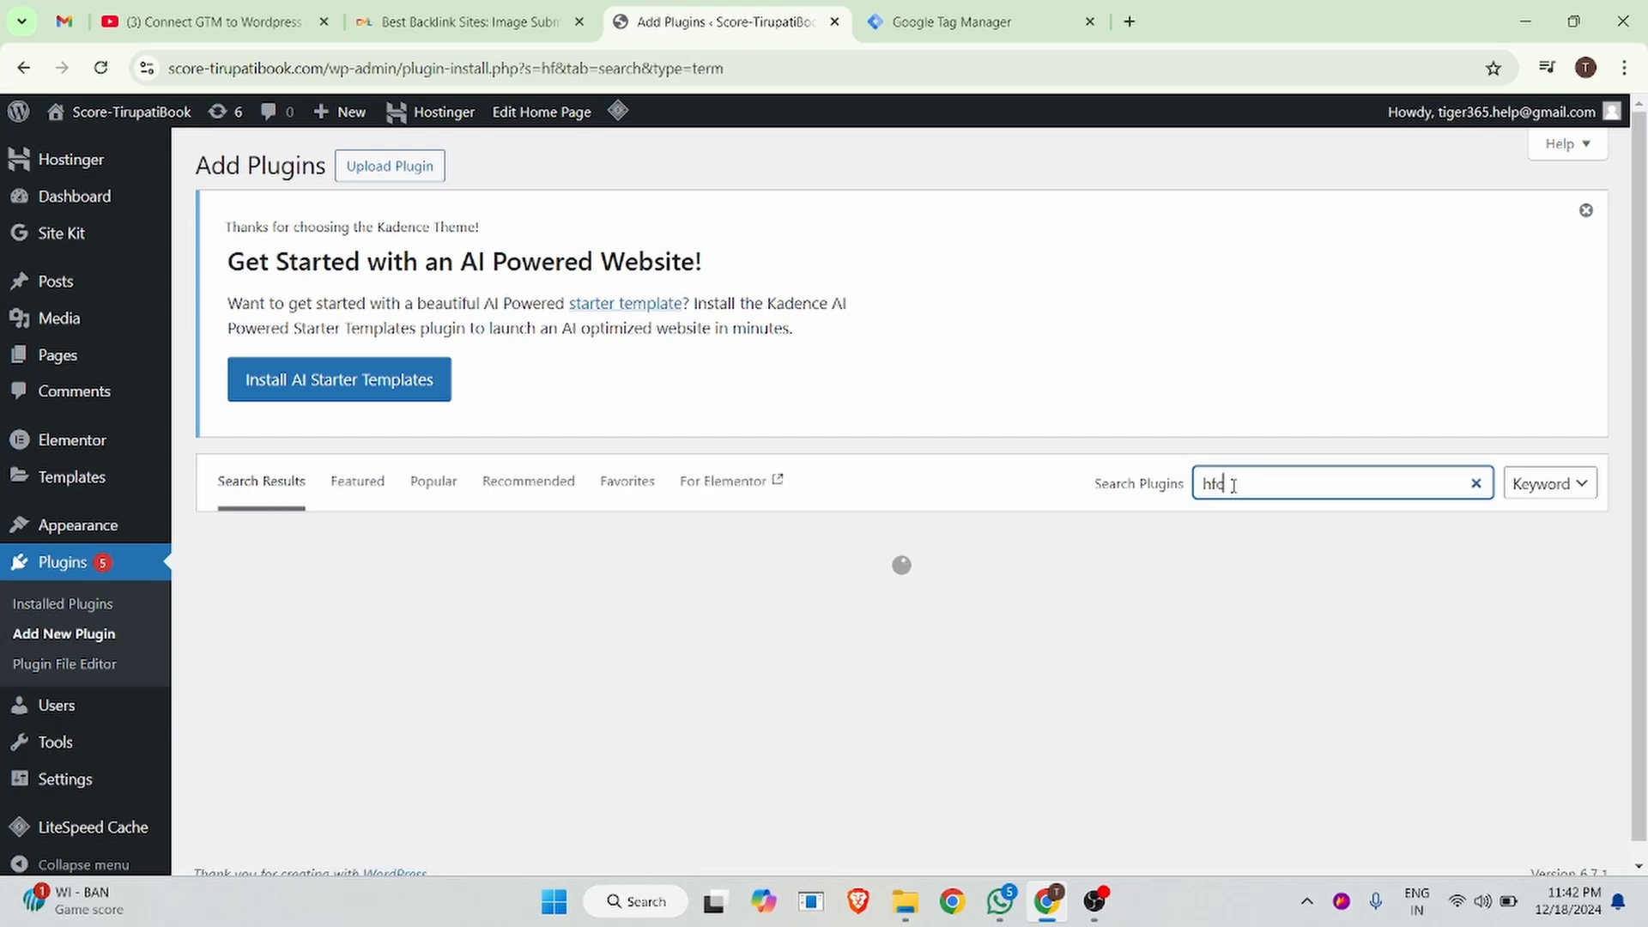
{"action": "type", "text": "m"}
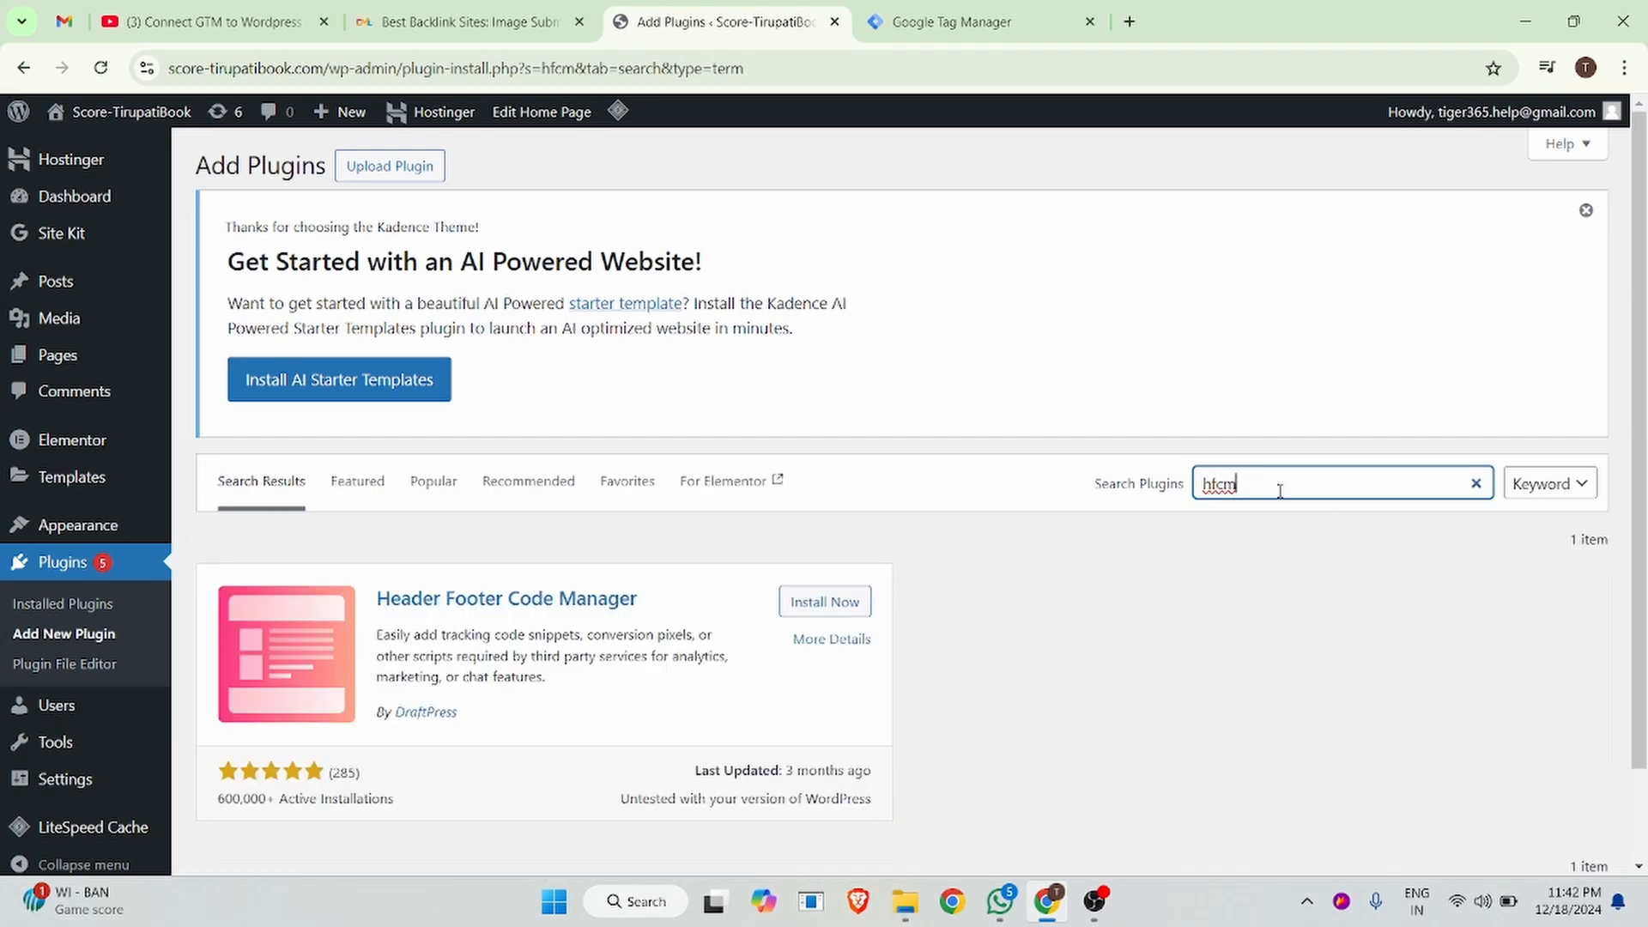
{"action": "scroll", "coordinate": [448, 612], "scroll_direction": "down", "scroll_amount": 1}
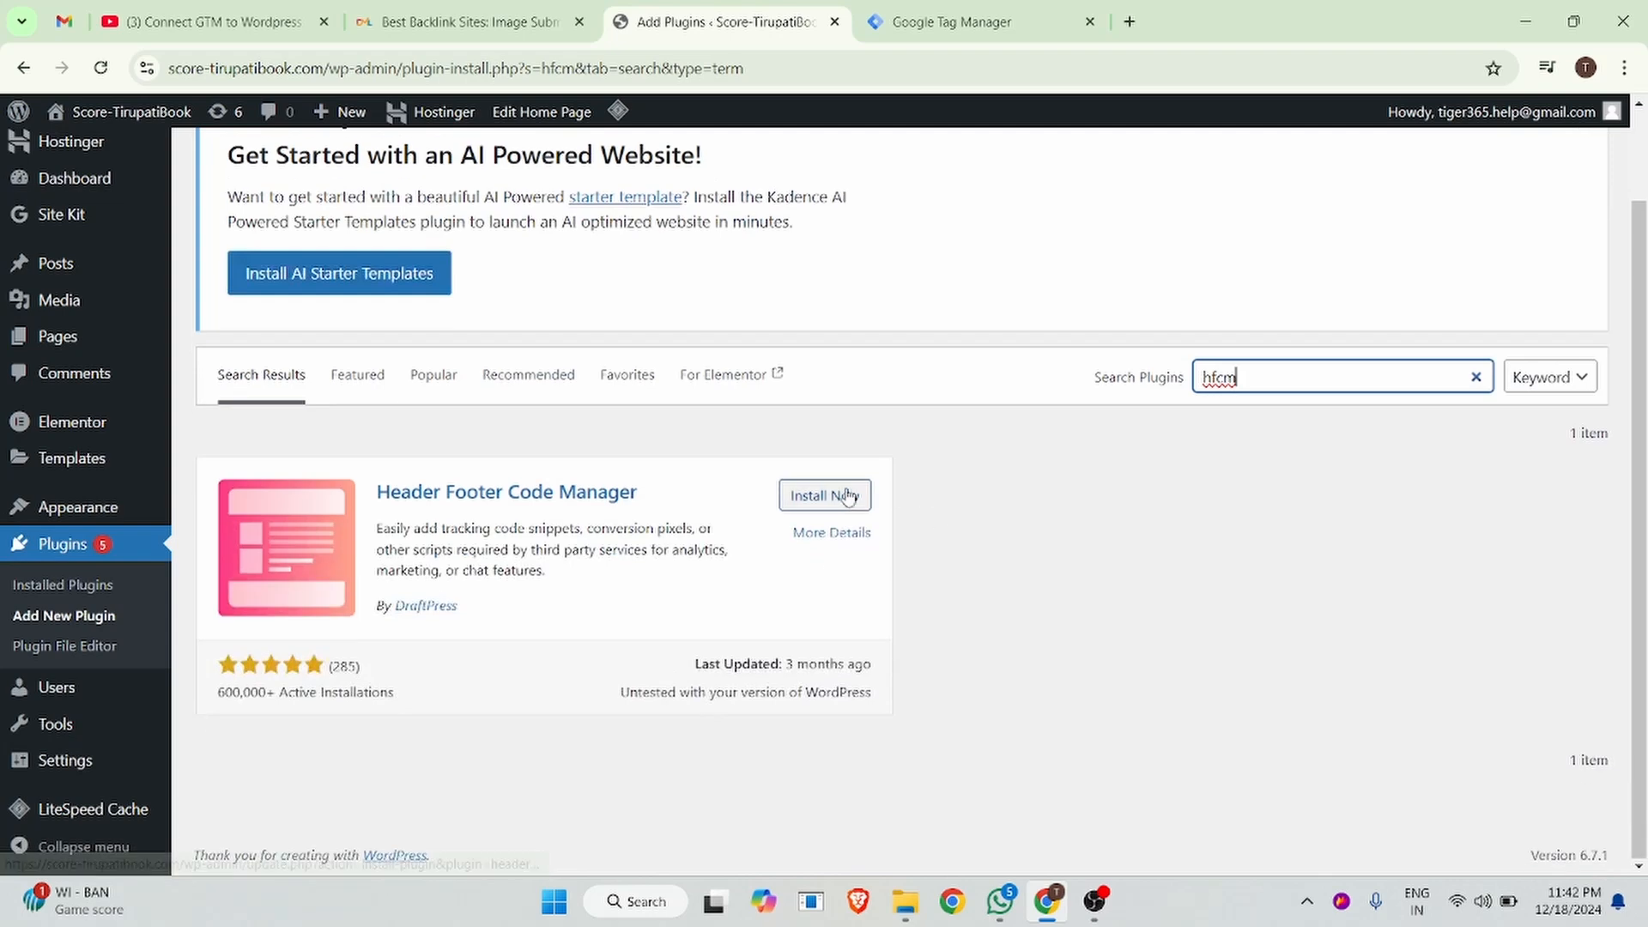
{"action": "left_click", "coordinate": [828, 497]}
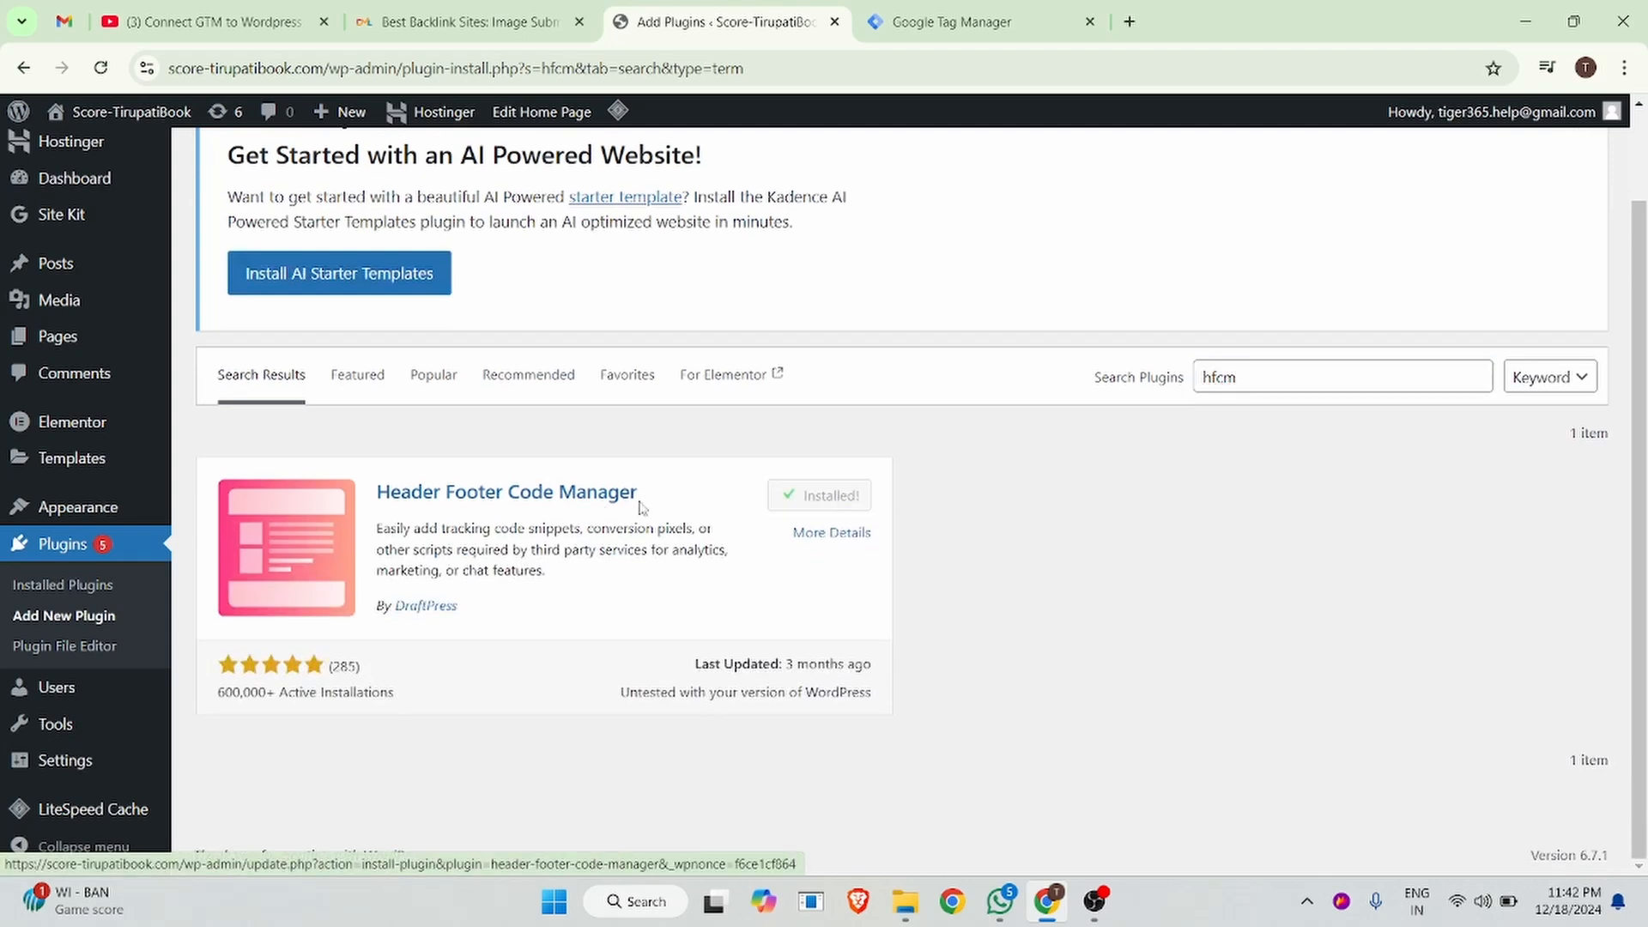
{"action": "left_click", "coordinate": [844, 498]}
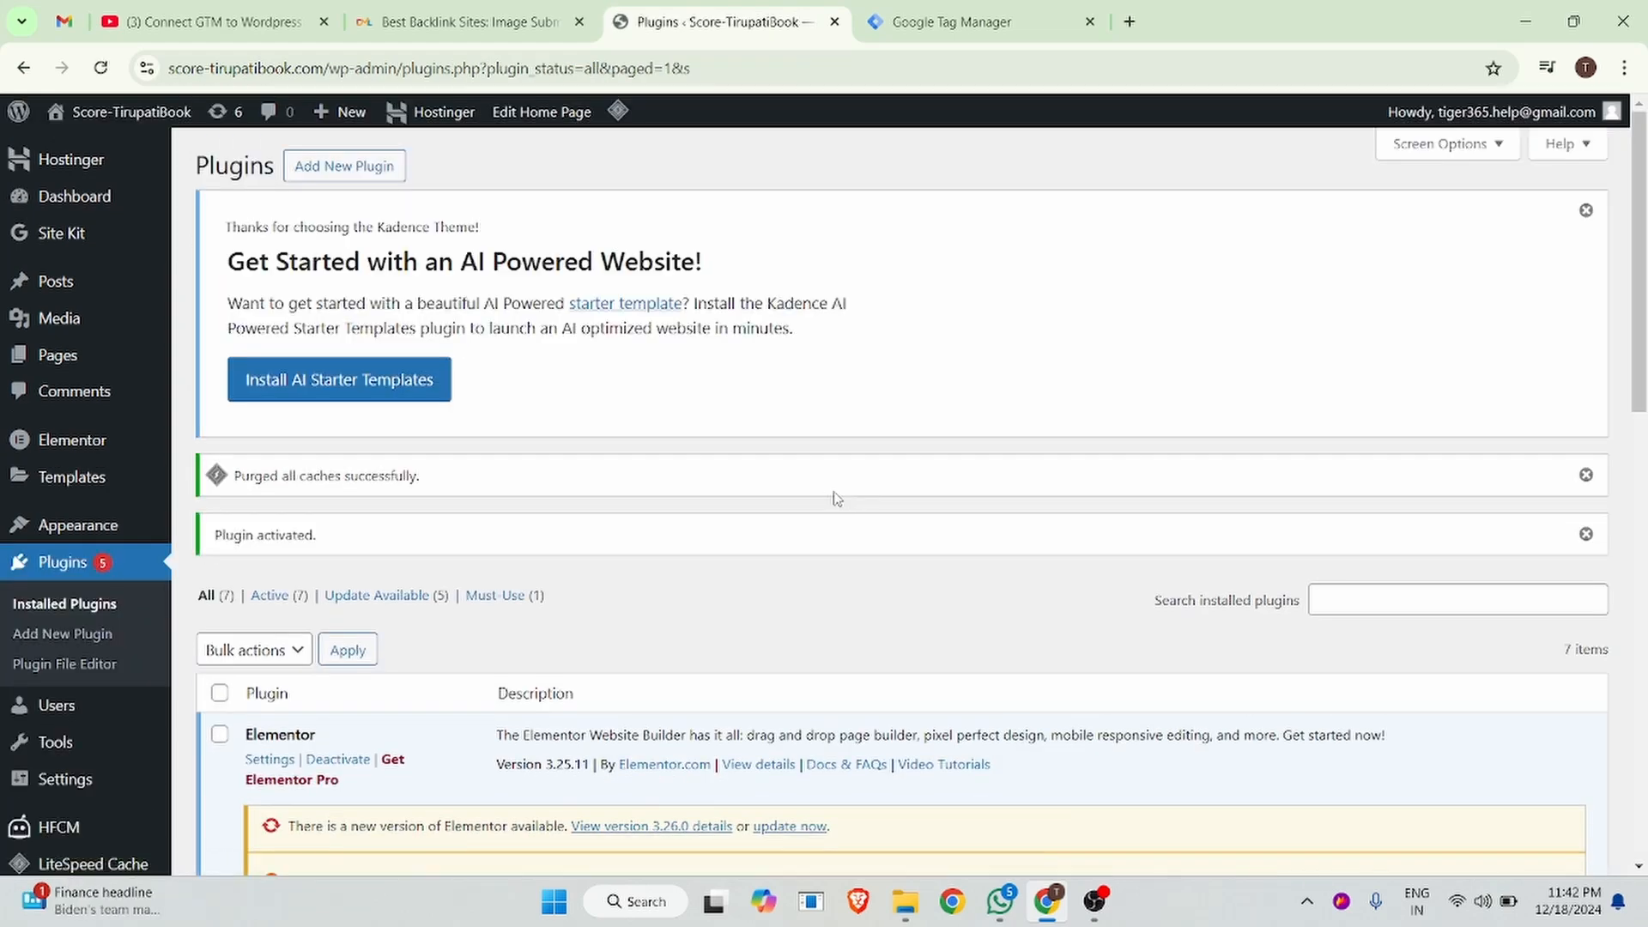
Open the HFCM plugin's snippet list and start adding a new snippet.
{"action": "scroll", "coordinate": [266, 579], "scroll_direction": "down", "scroll_amount": 4}
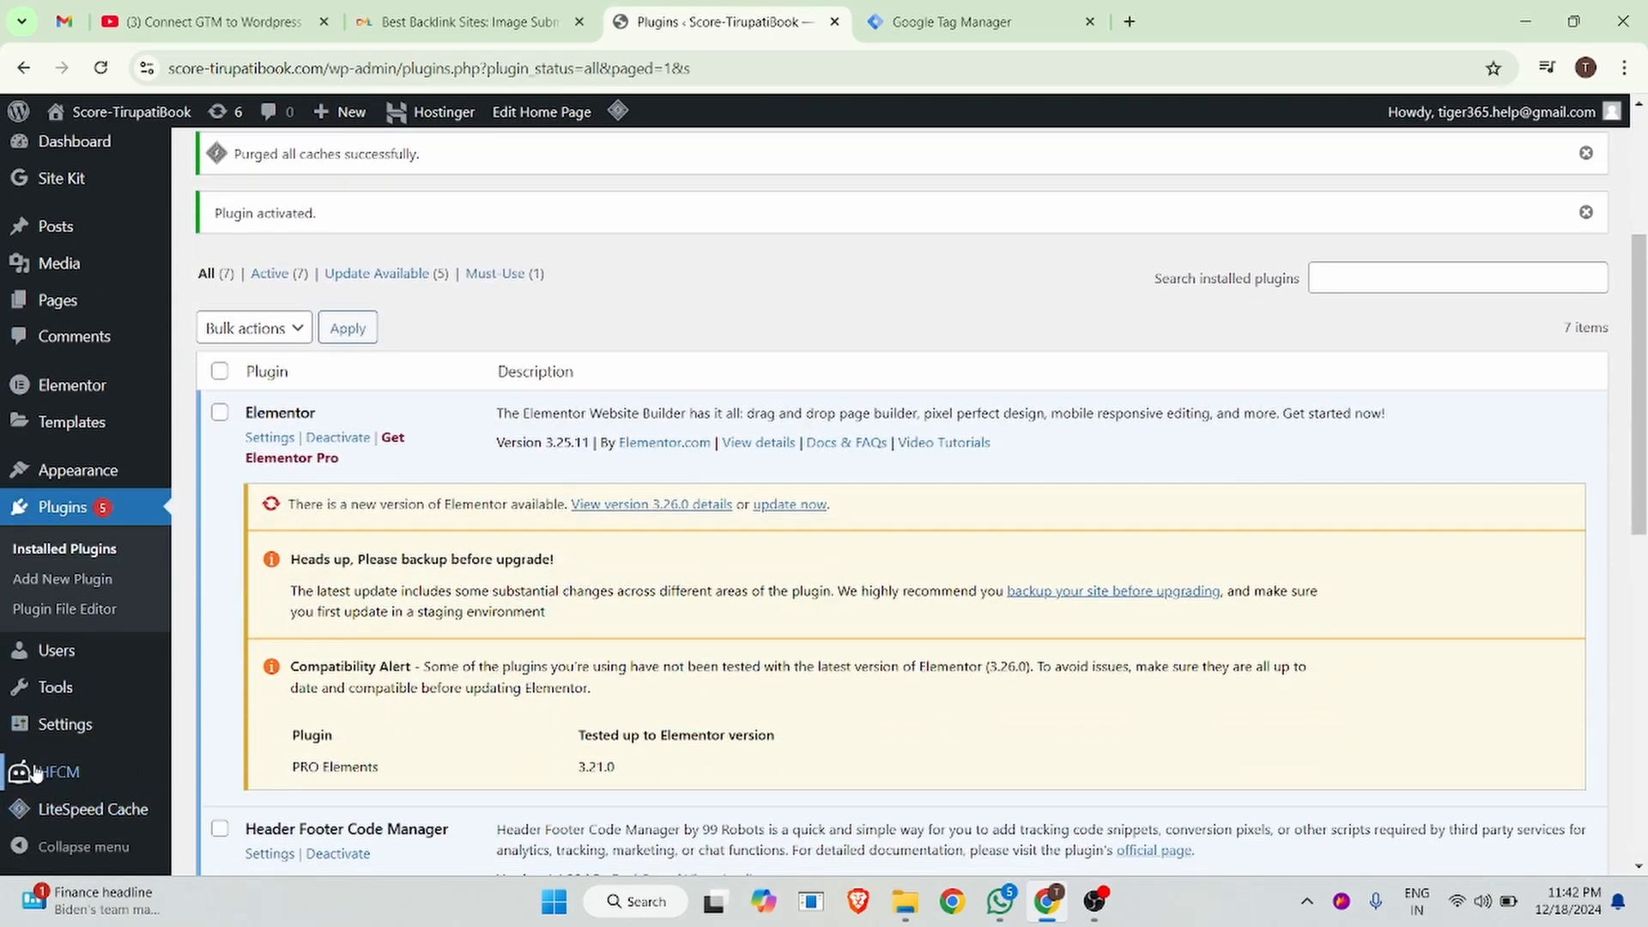
{"action": "mouse_move", "coordinate": [105, 775]}
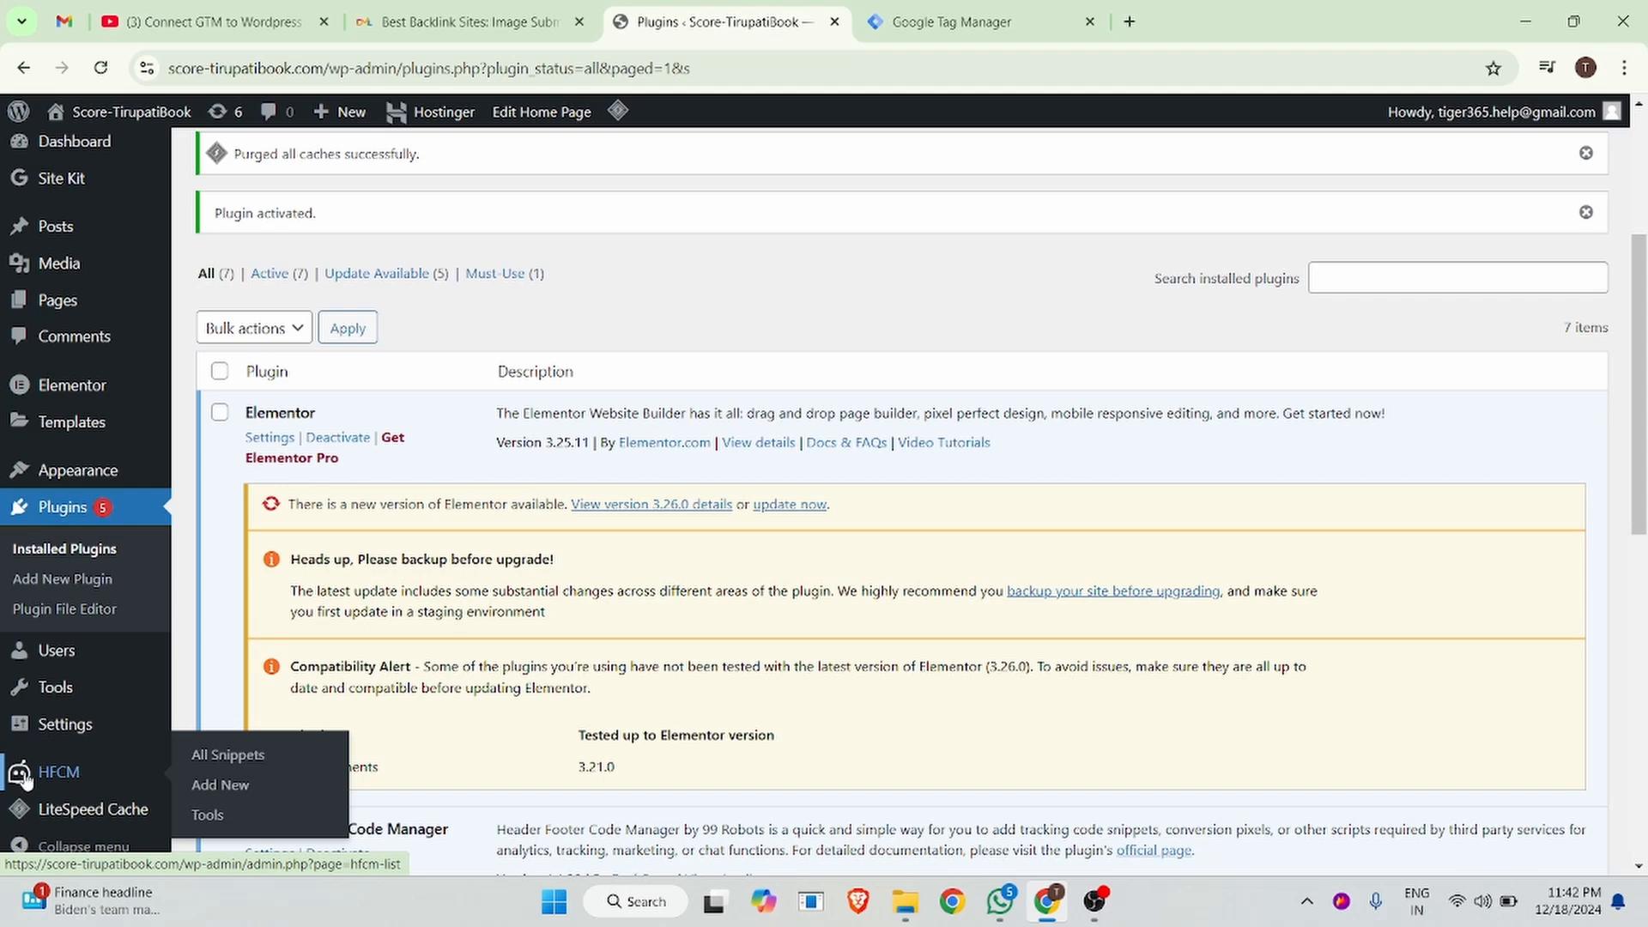
{"action": "left_click", "coordinate": [75, 777]}
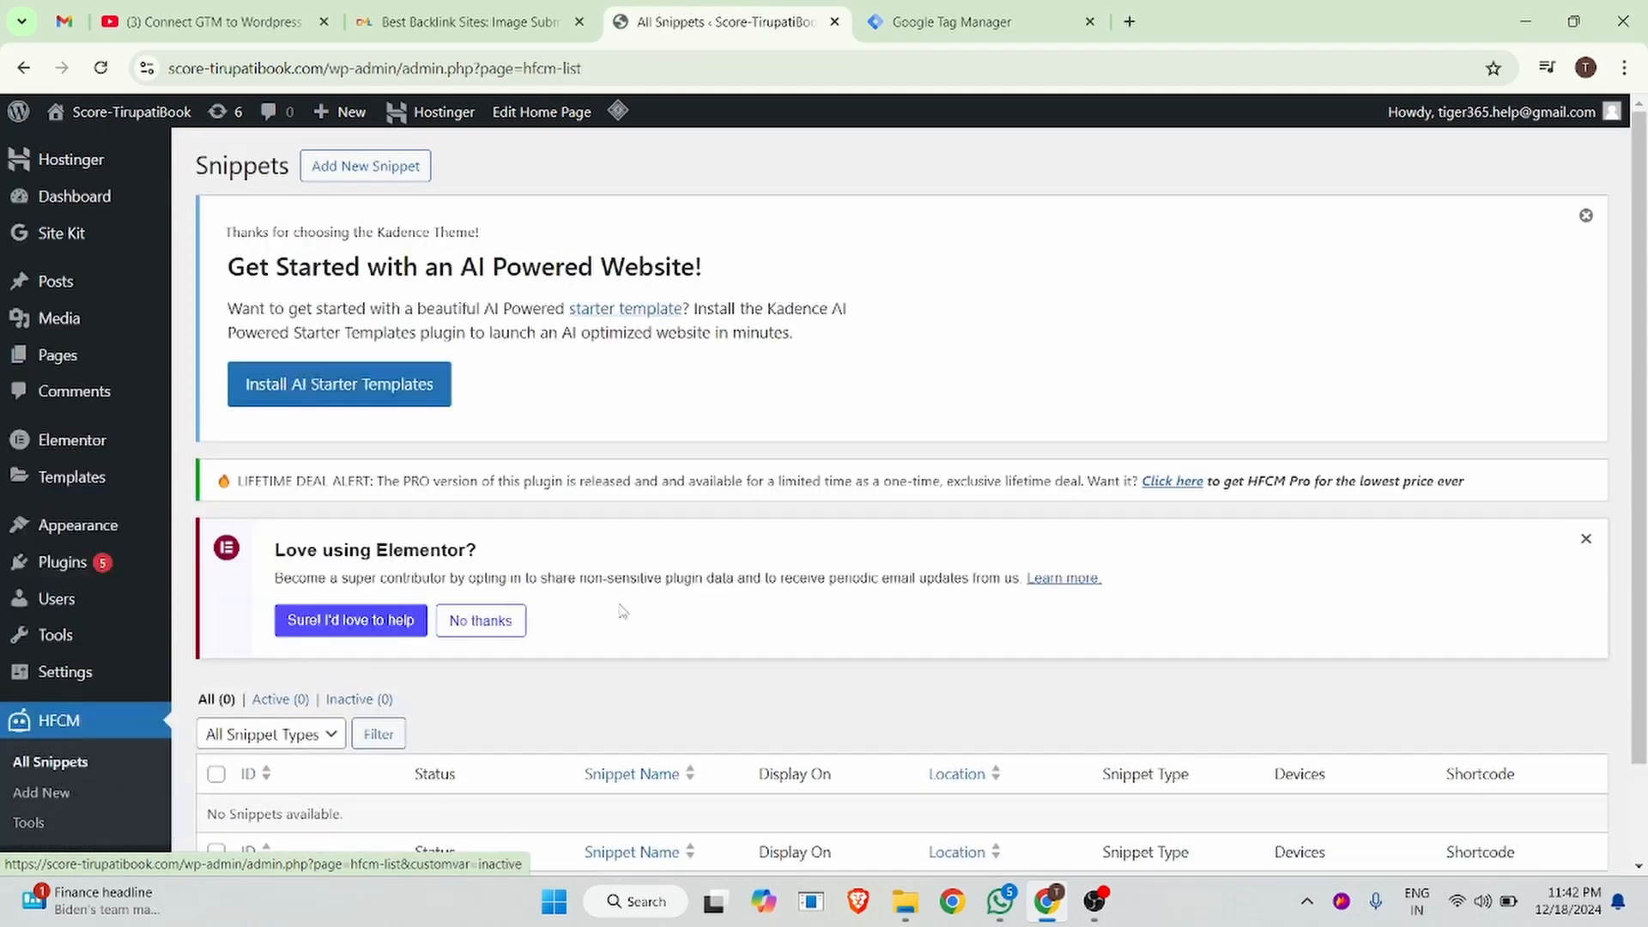
{"action": "scroll", "coordinate": [828, 559], "scroll_direction": "down", "scroll_amount": 2}
{"action": "scroll", "coordinate": [815, 553], "scroll_direction": "up", "scroll_amount": 2}
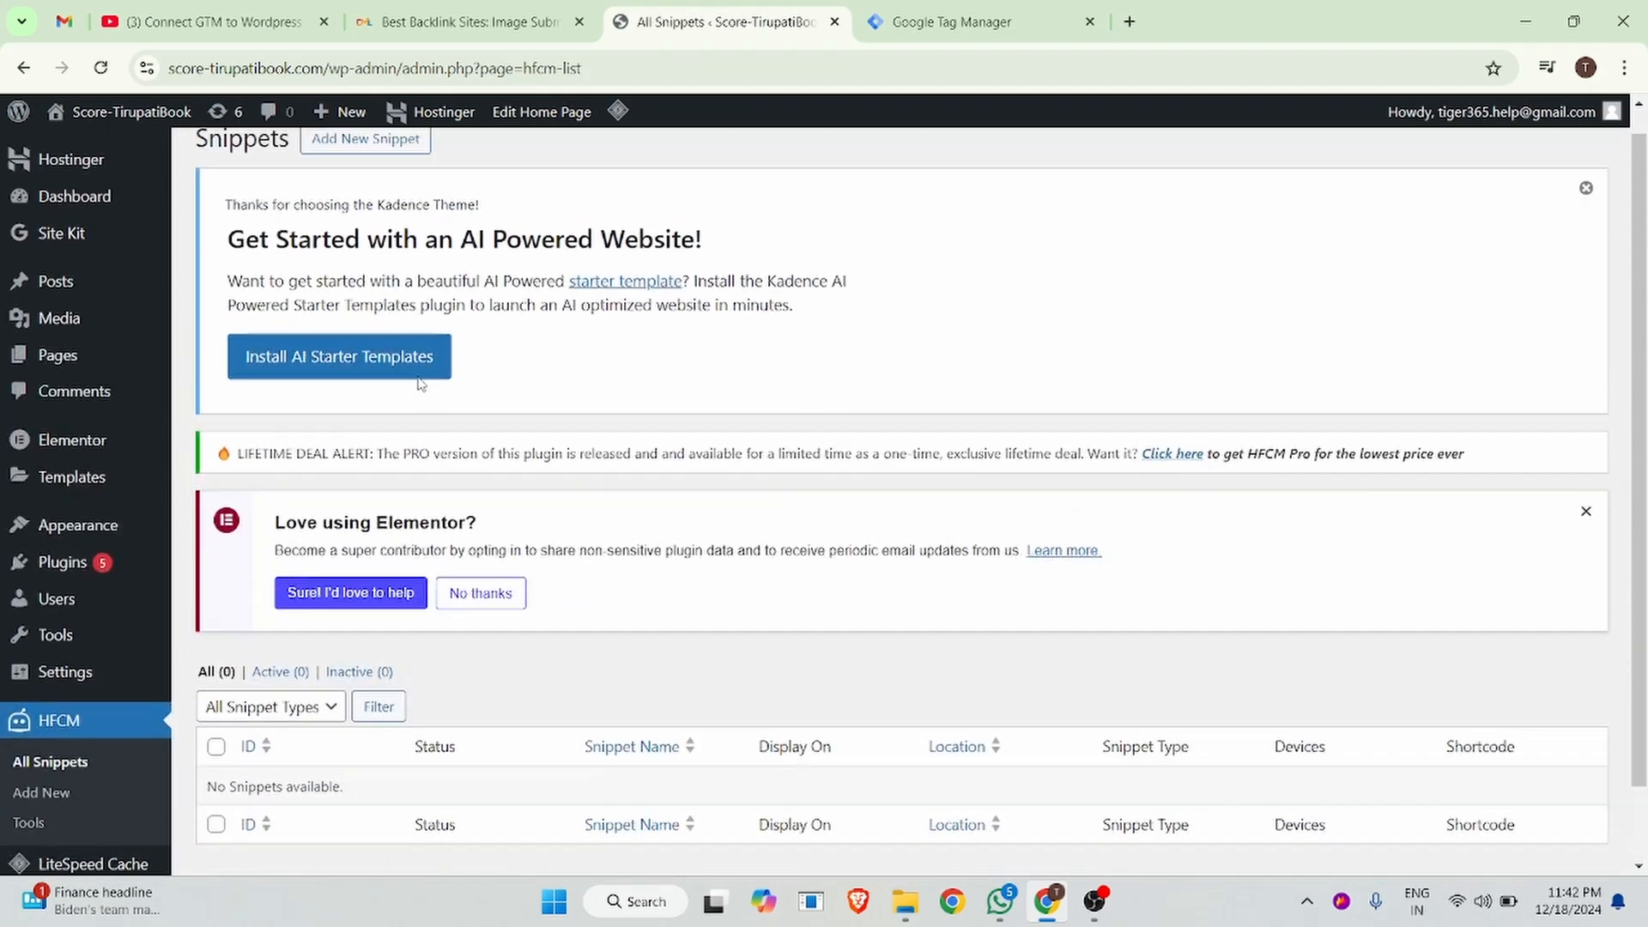
{"action": "left_click", "coordinate": [386, 169]}
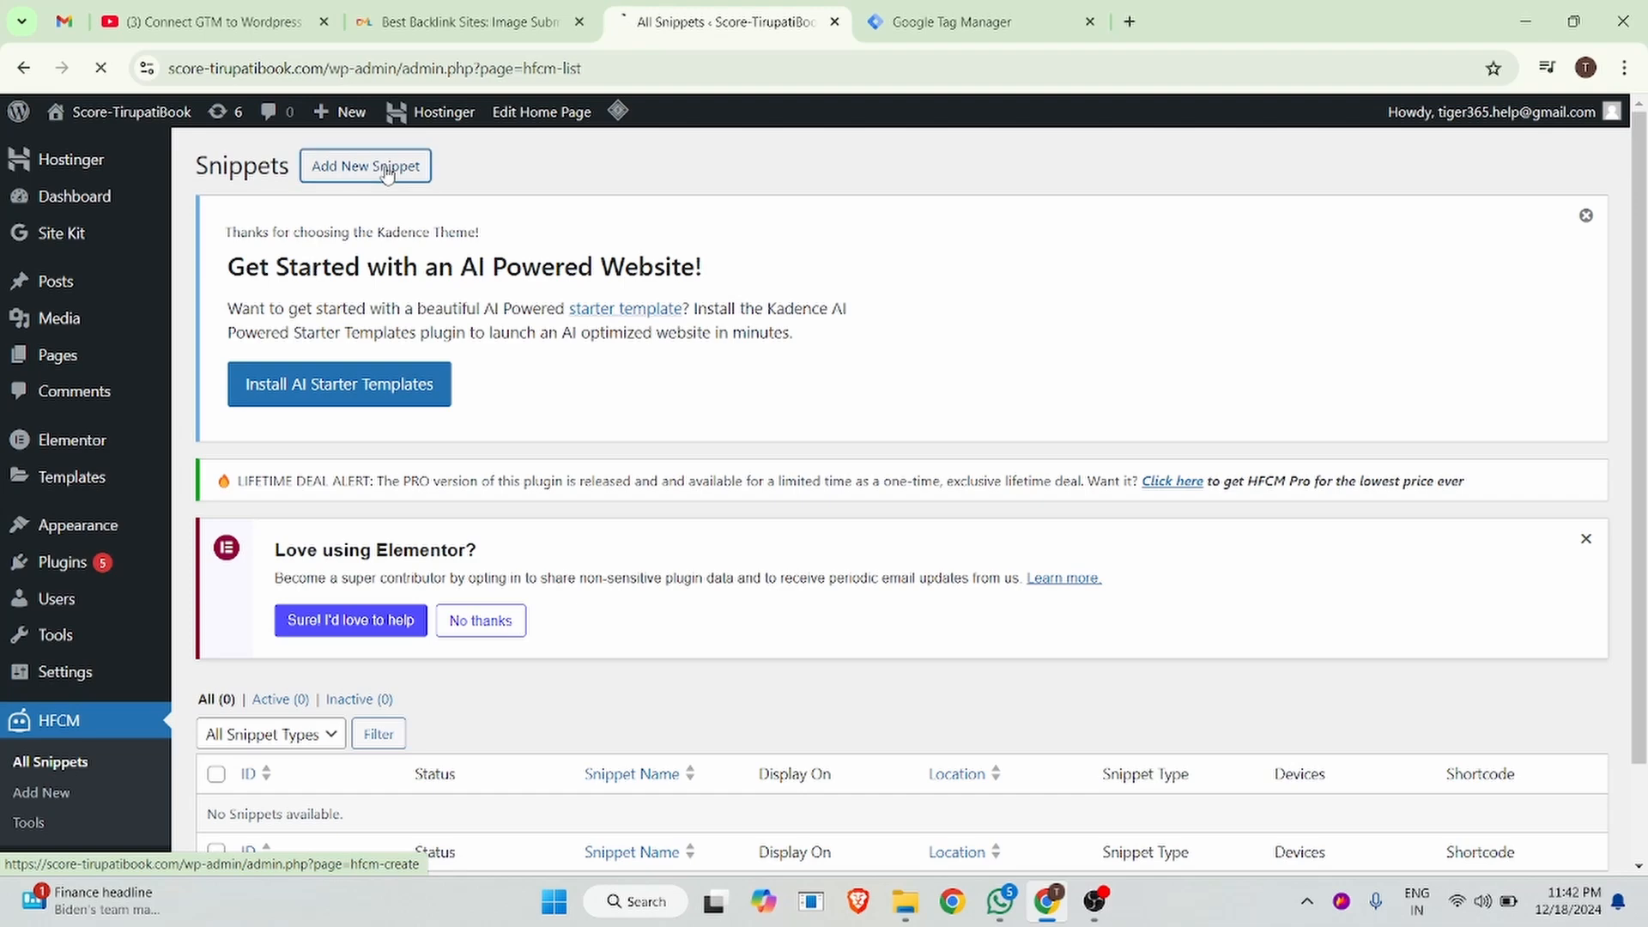
Name the new snippet GTM and keep its snippet type as HTML and its site display as Site Wide.
{"action": "scroll", "coordinate": [853, 388], "scroll_direction": "down", "scroll_amount": 2}
{"action": "scroll", "coordinate": [854, 388], "scroll_direction": "down", "scroll_amount": 1}
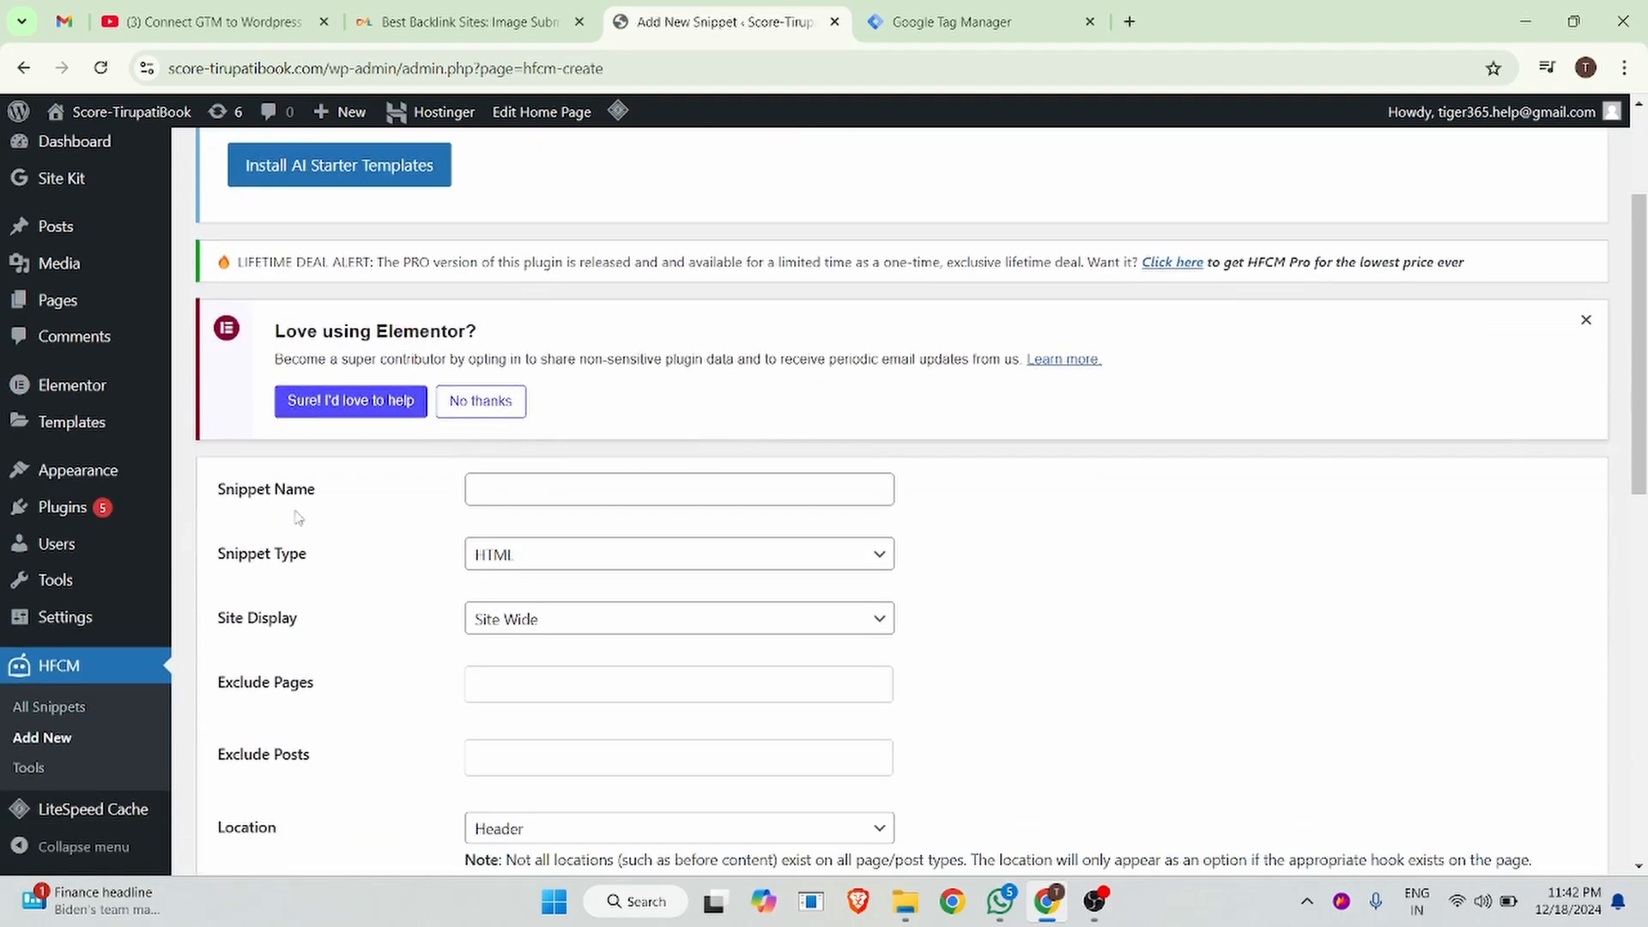
{"action": "left_click", "coordinate": [525, 495]}
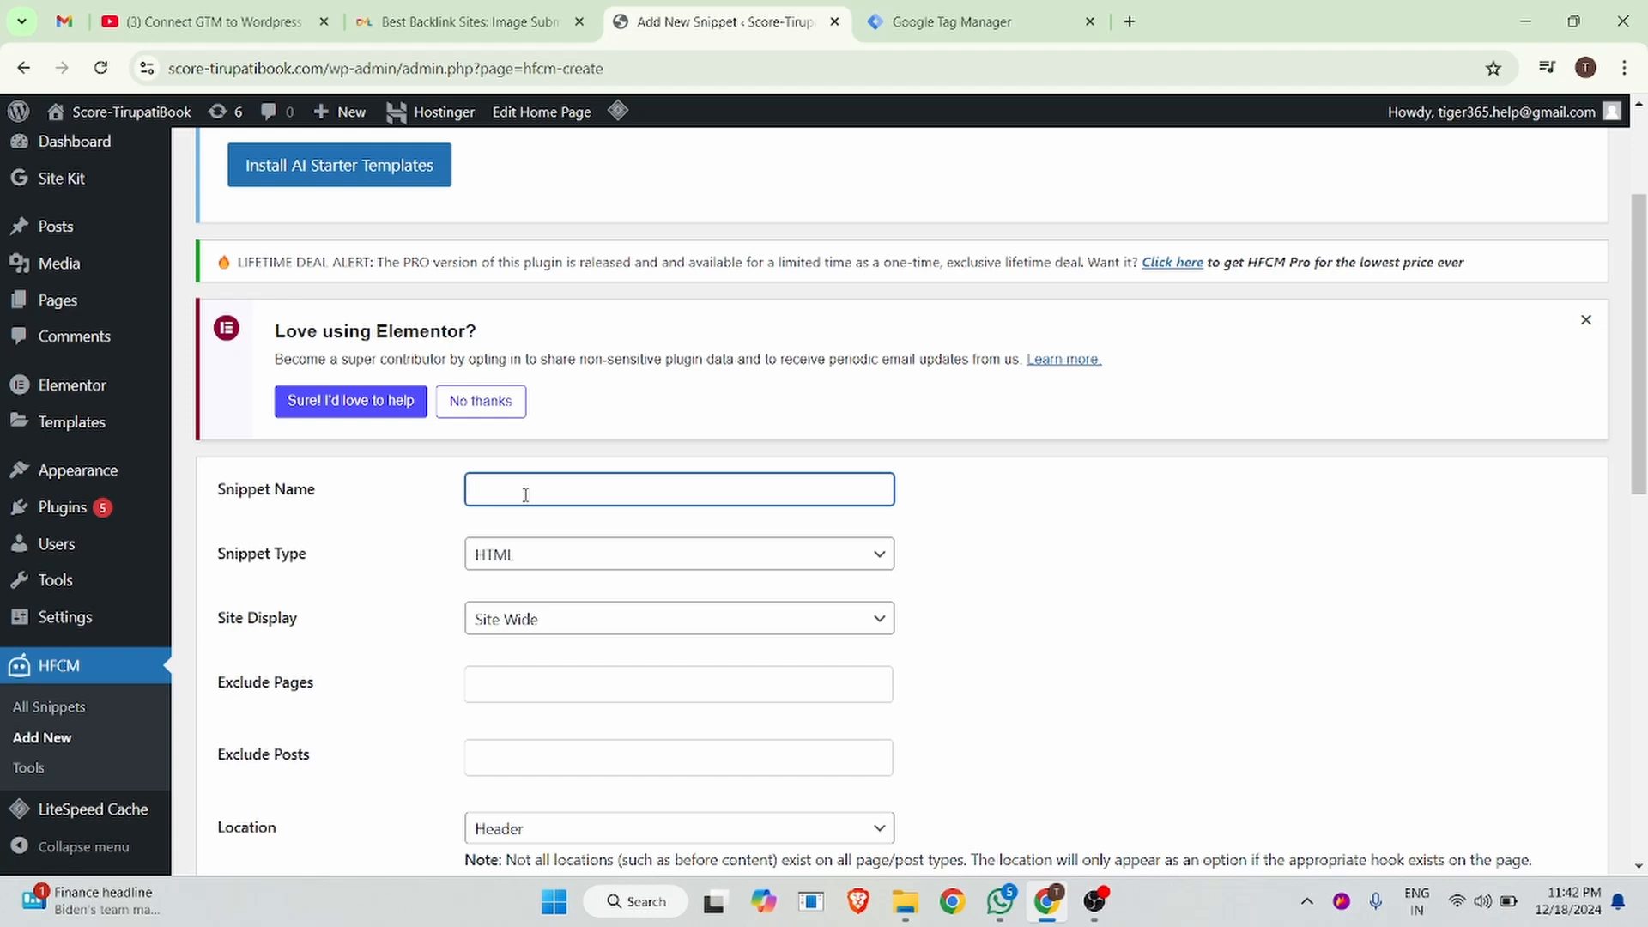
{"action": "type", "text": "GTM"}
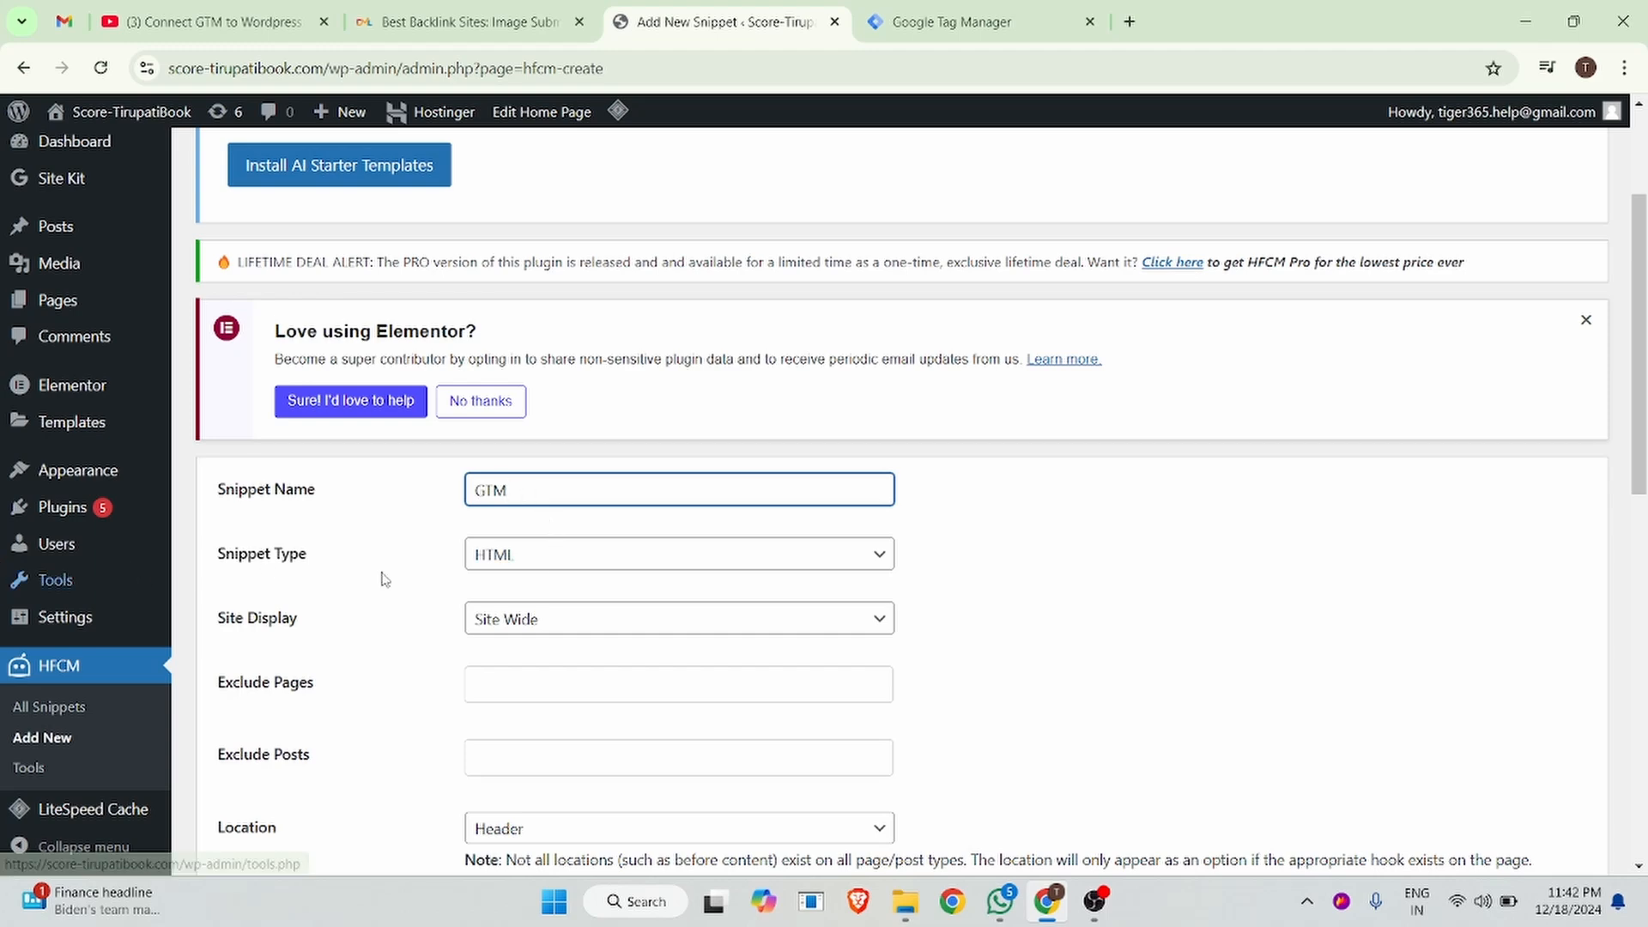
{"action": "left_click", "coordinate": [660, 556]}
{"action": "key", "text": "Down"}
{"action": "key", "text": "Return"}
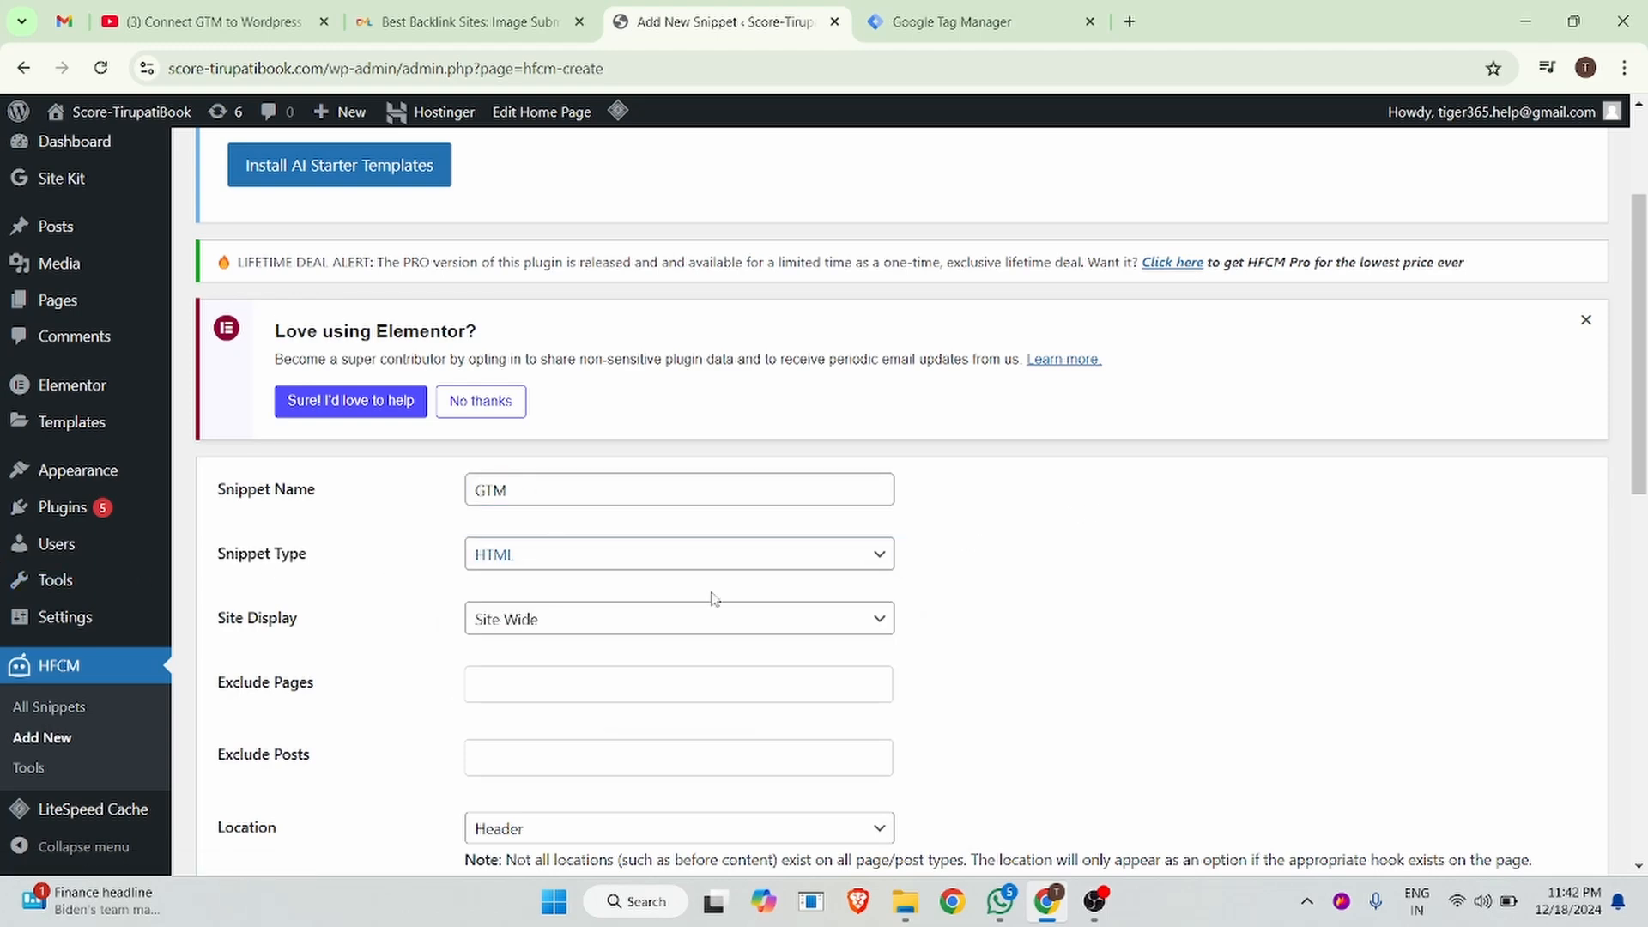
{"action": "left_click", "coordinate": [533, 626]}
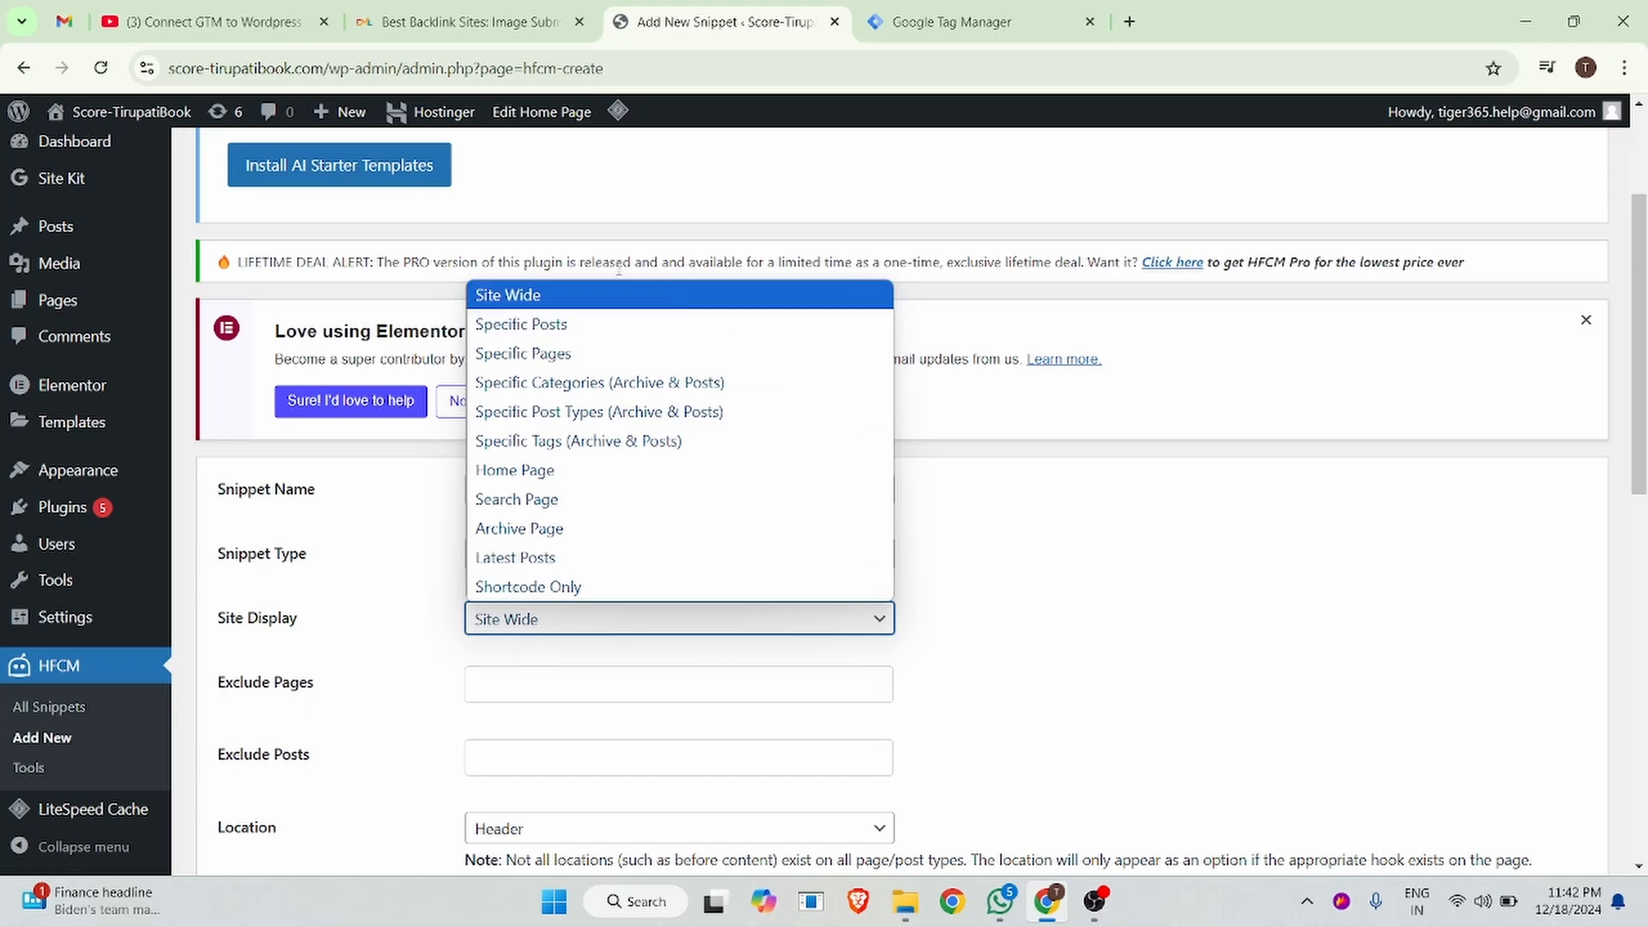
{"action": "left_click", "coordinate": [952, 20]}
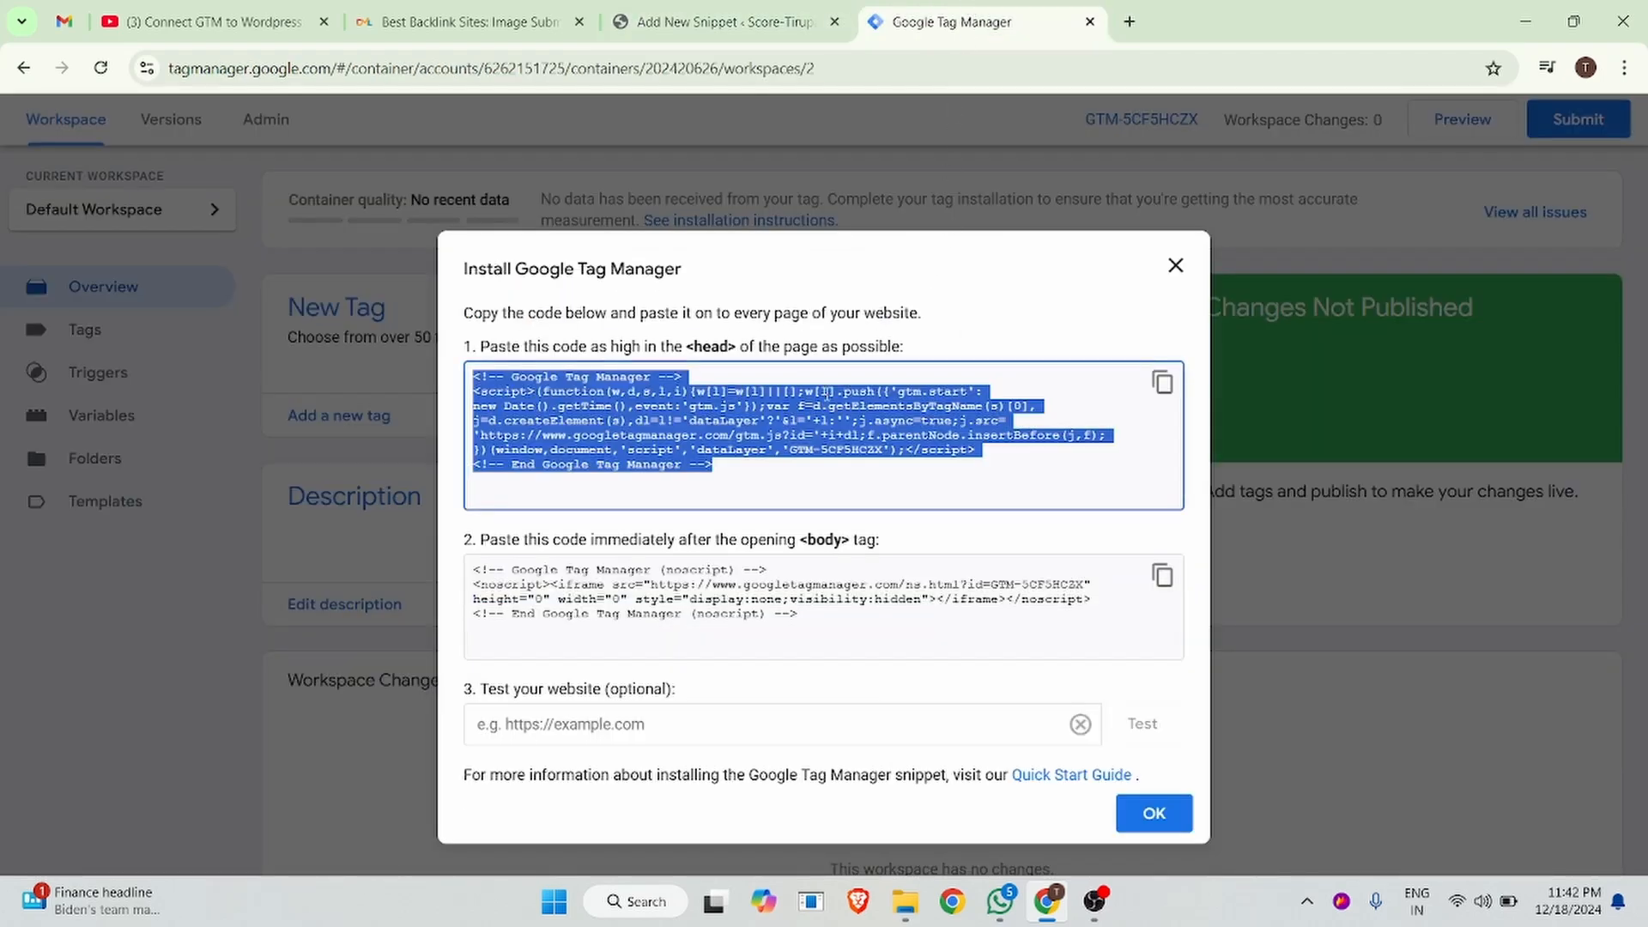
{"action": "left_click", "coordinate": [661, 8]}
{"action": "scroll", "coordinate": [1030, 562], "scroll_direction": "down", "scroll_amount": 4}
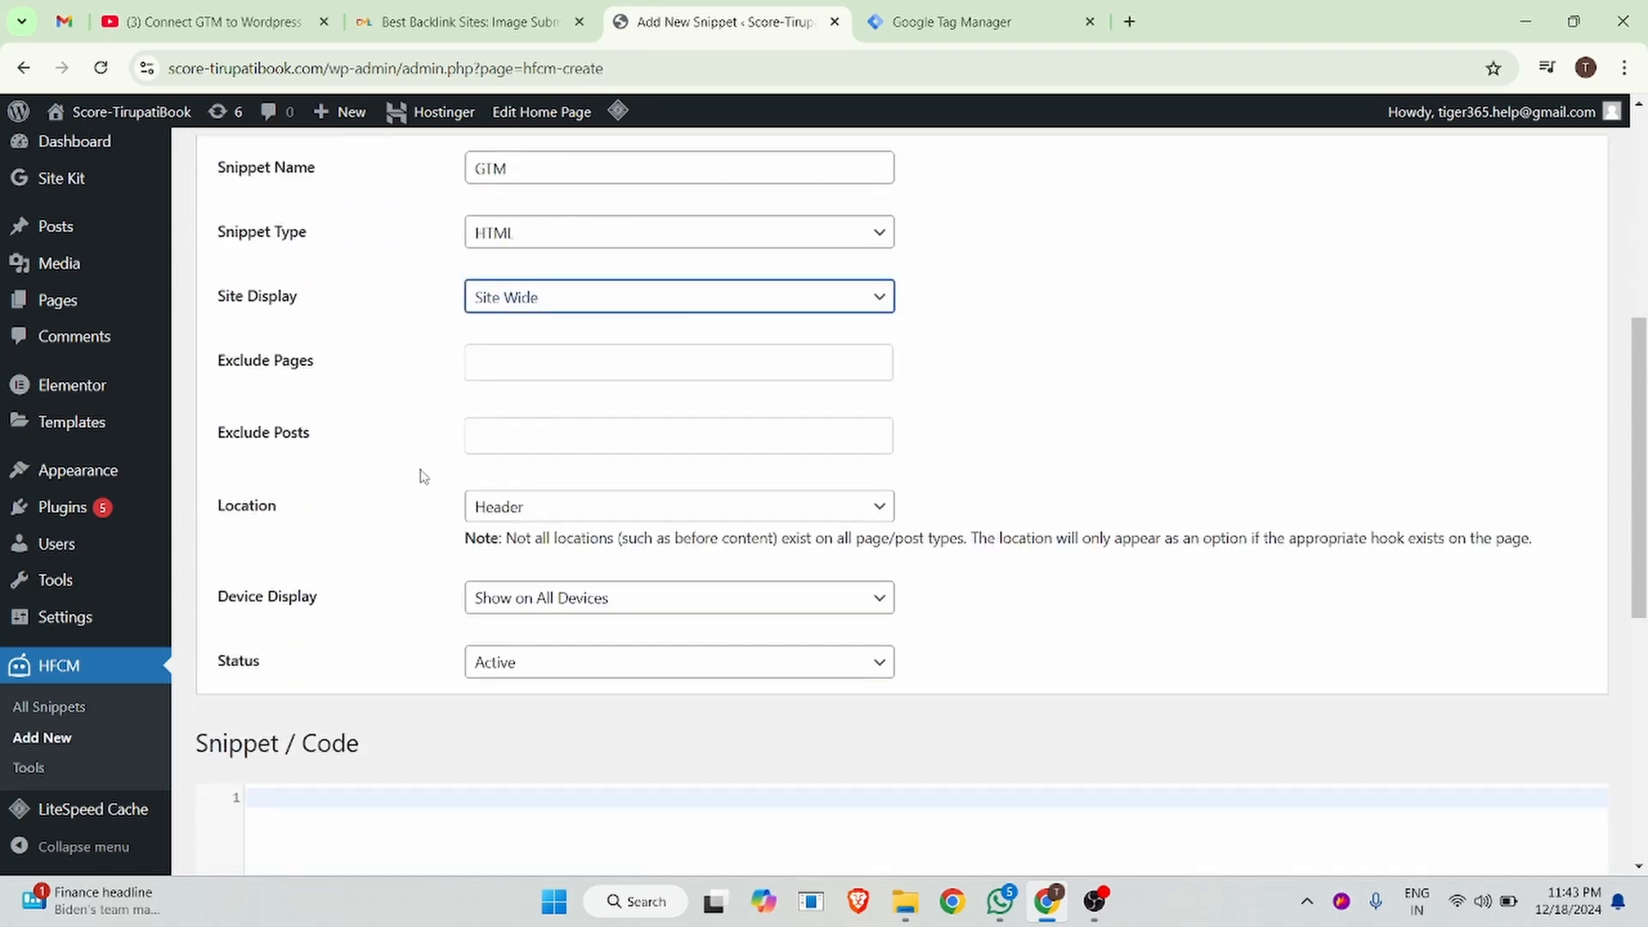
{"action": "left_click", "coordinate": [1077, 370]}
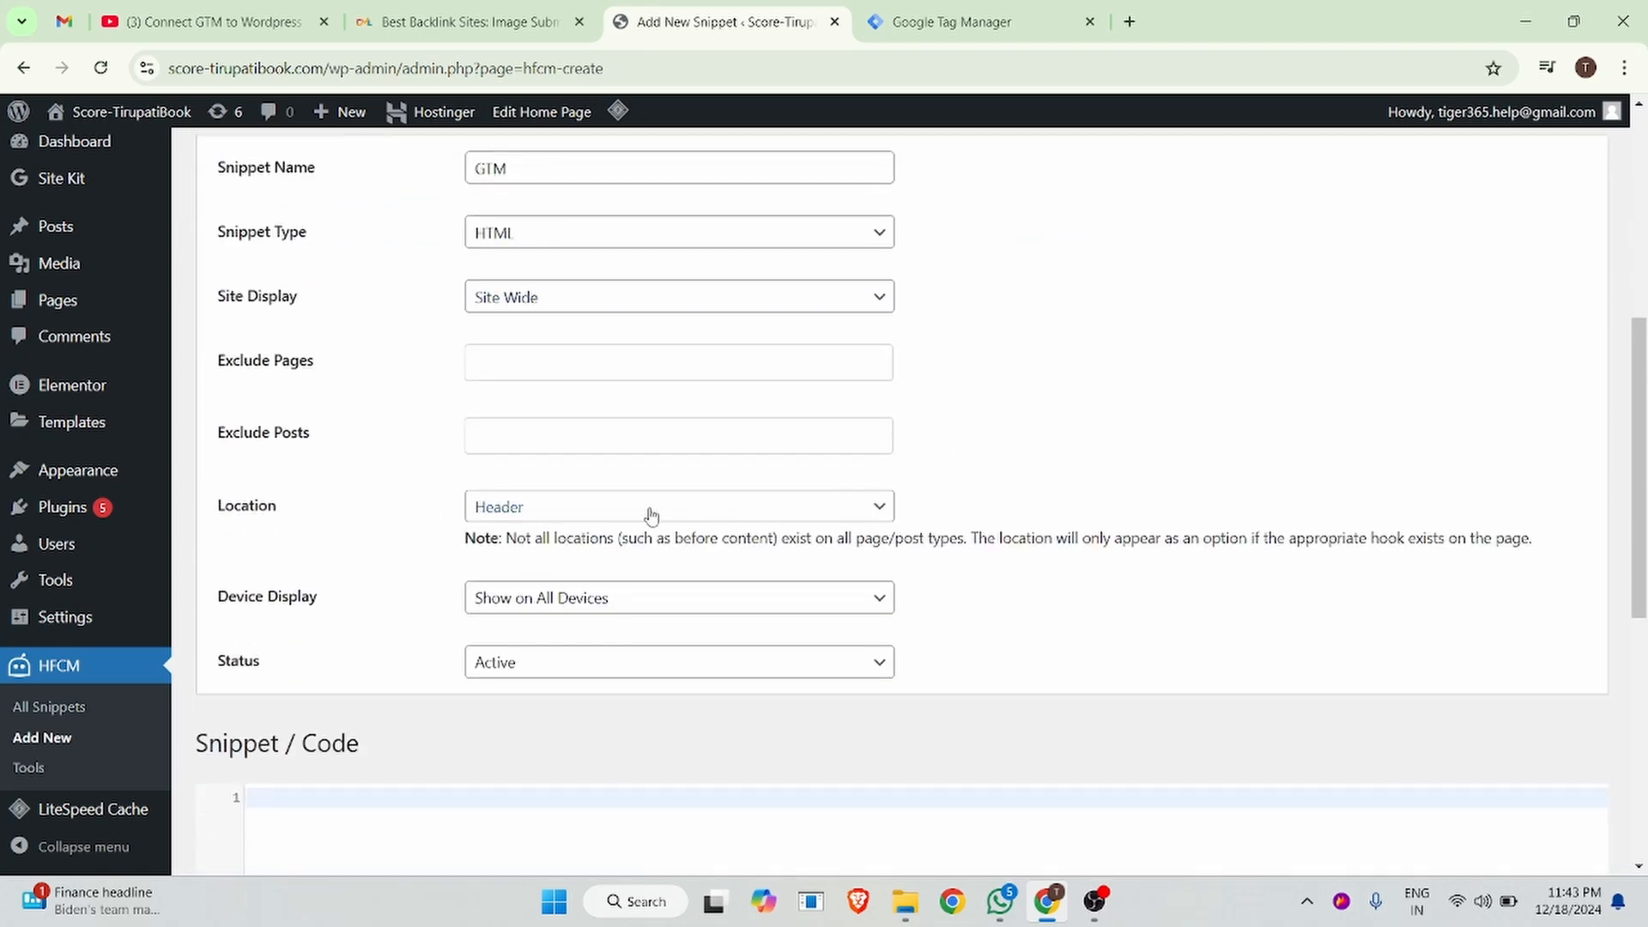
Keep the snippet's location as Header, checking it against the Google Tag Manager installation instructions.
{"action": "left_click", "coordinate": [612, 508]}
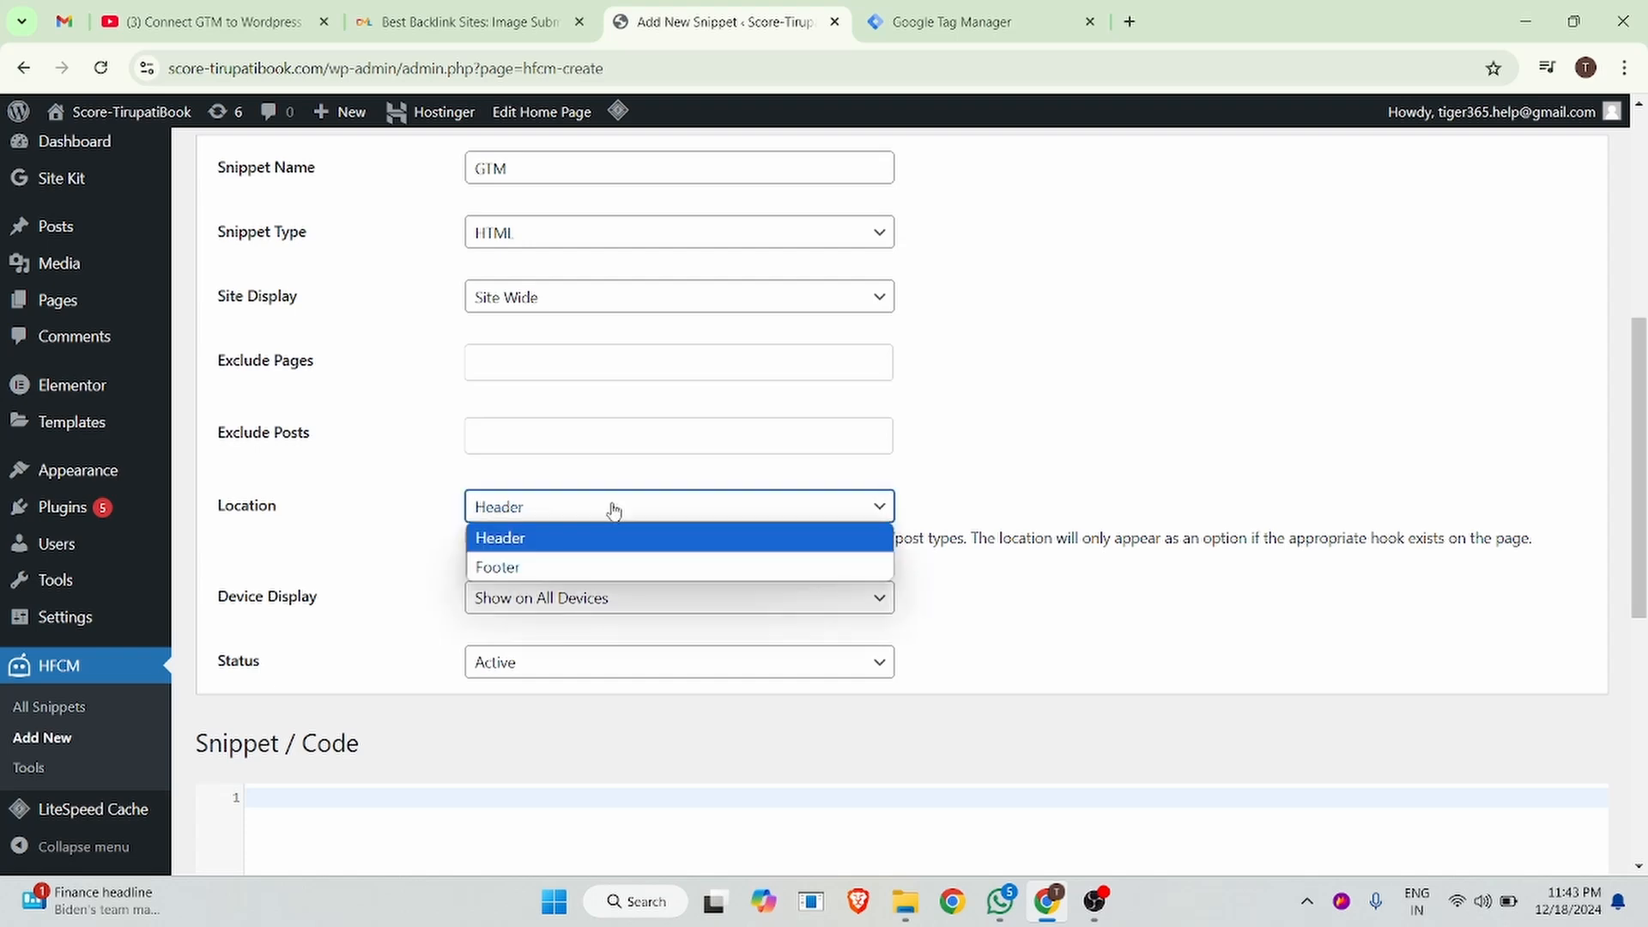
{"action": "left_click", "coordinate": [955, 9]}
{"action": "left_click", "coordinate": [721, 22]}
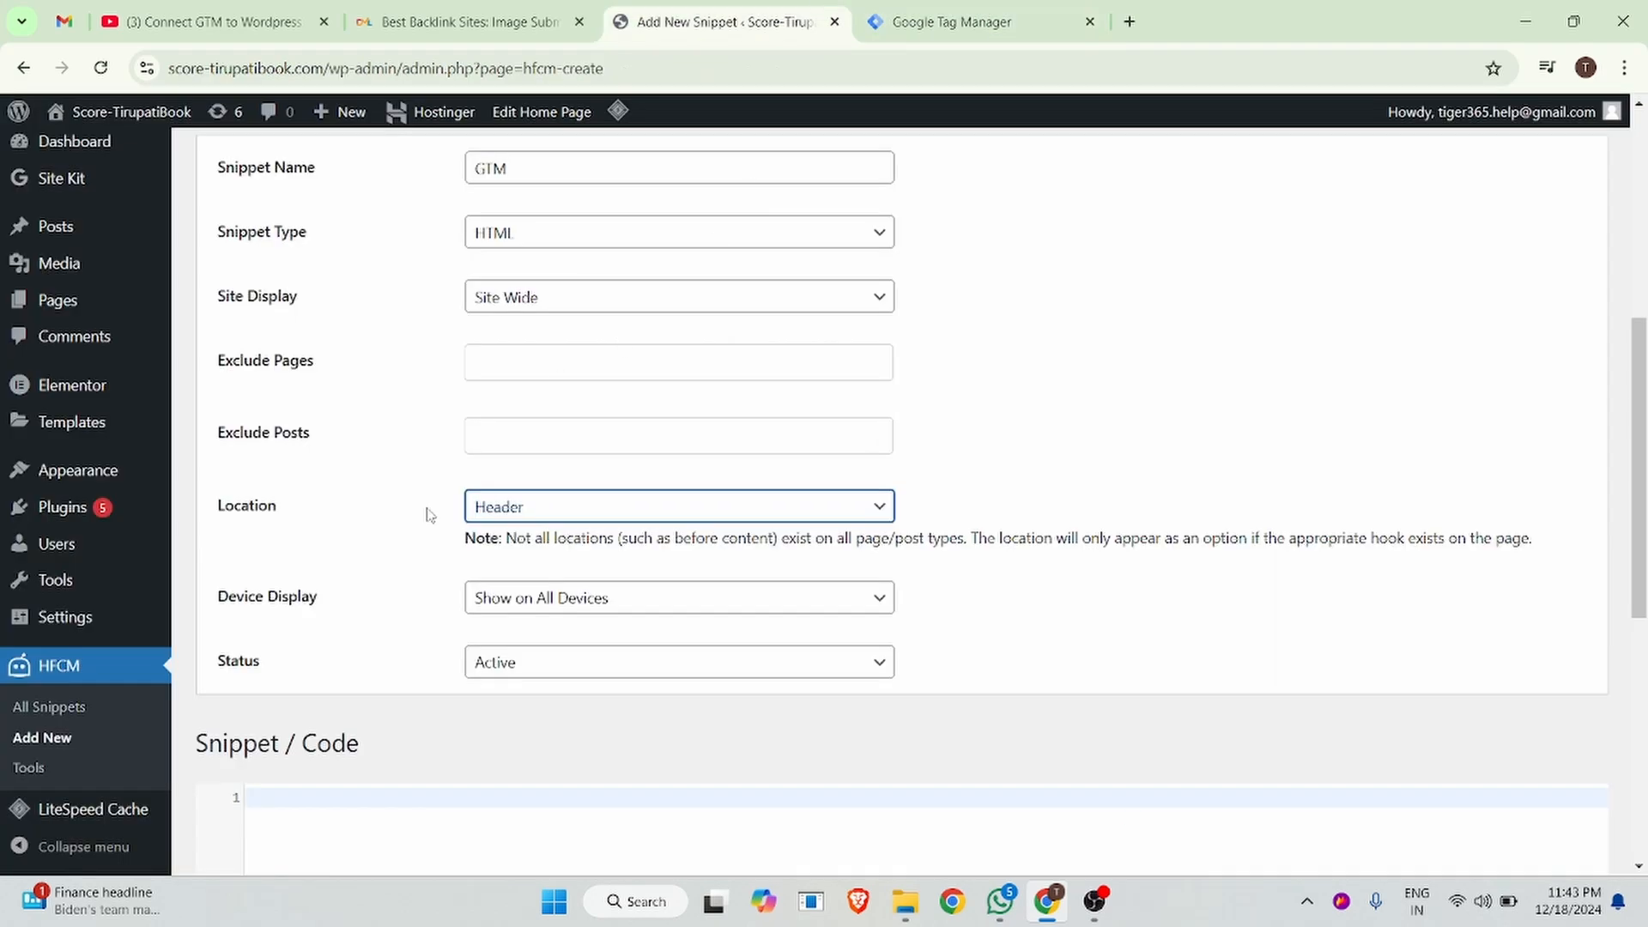
Copy the head-section code from Google Tag Manager again into the GTM snippet's code area and save the snippet.
{"action": "scroll", "coordinate": [647, 493], "scroll_direction": "down", "scroll_amount": 5}
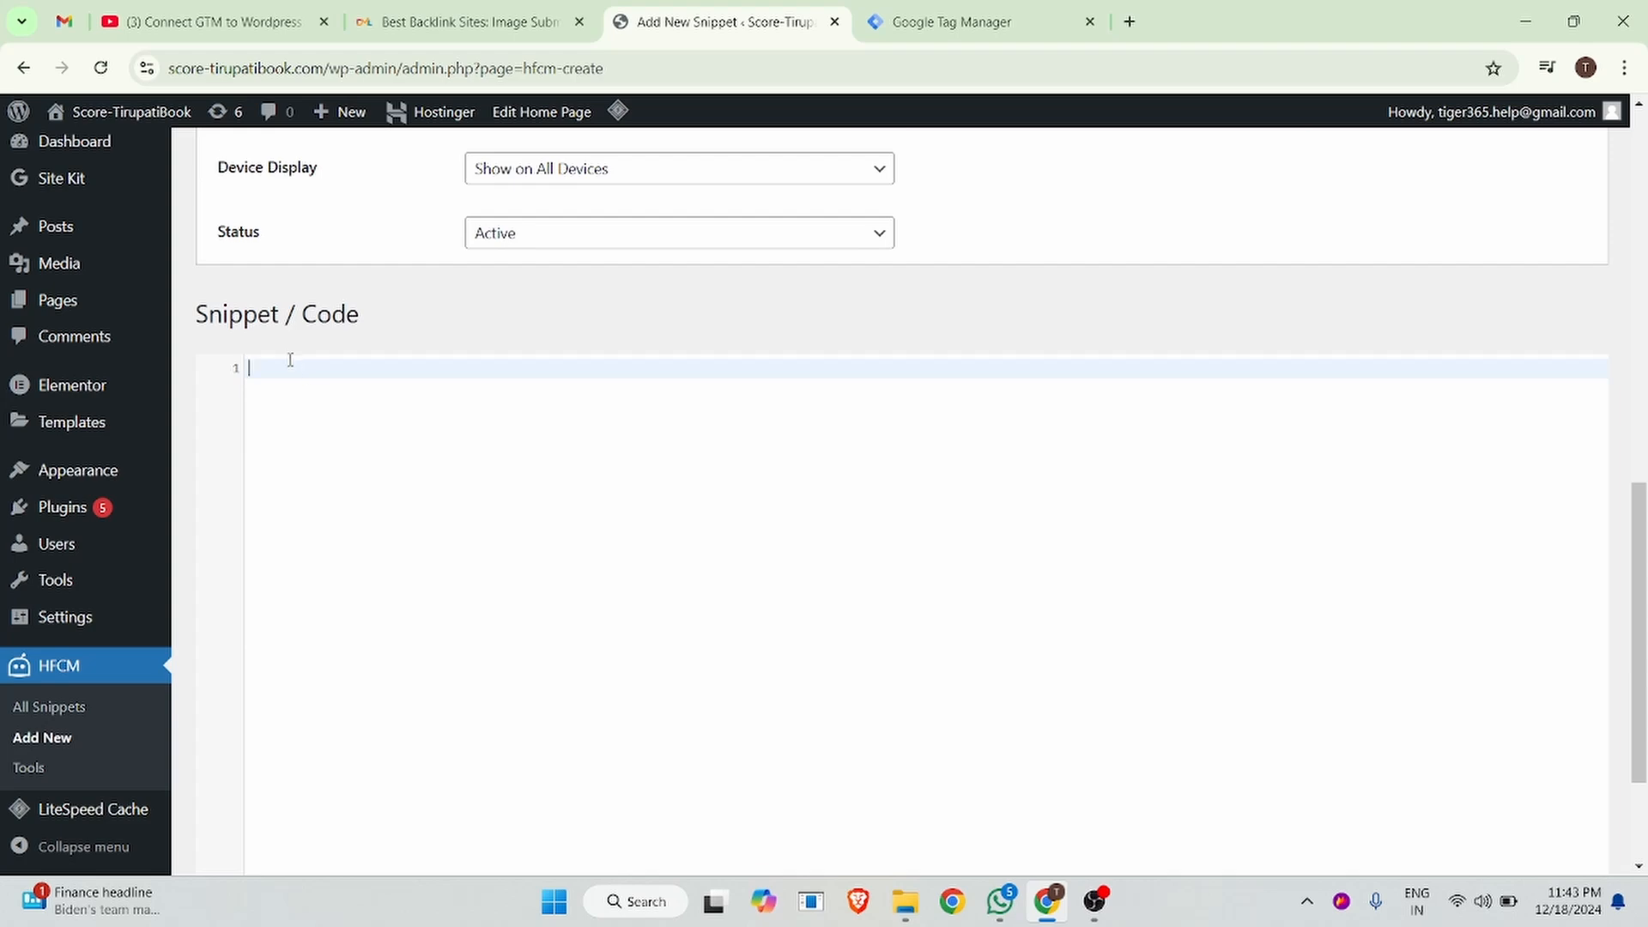
{"action": "left_click", "coordinate": [955, 21]}
{"action": "left_click", "coordinate": [1162, 382]}
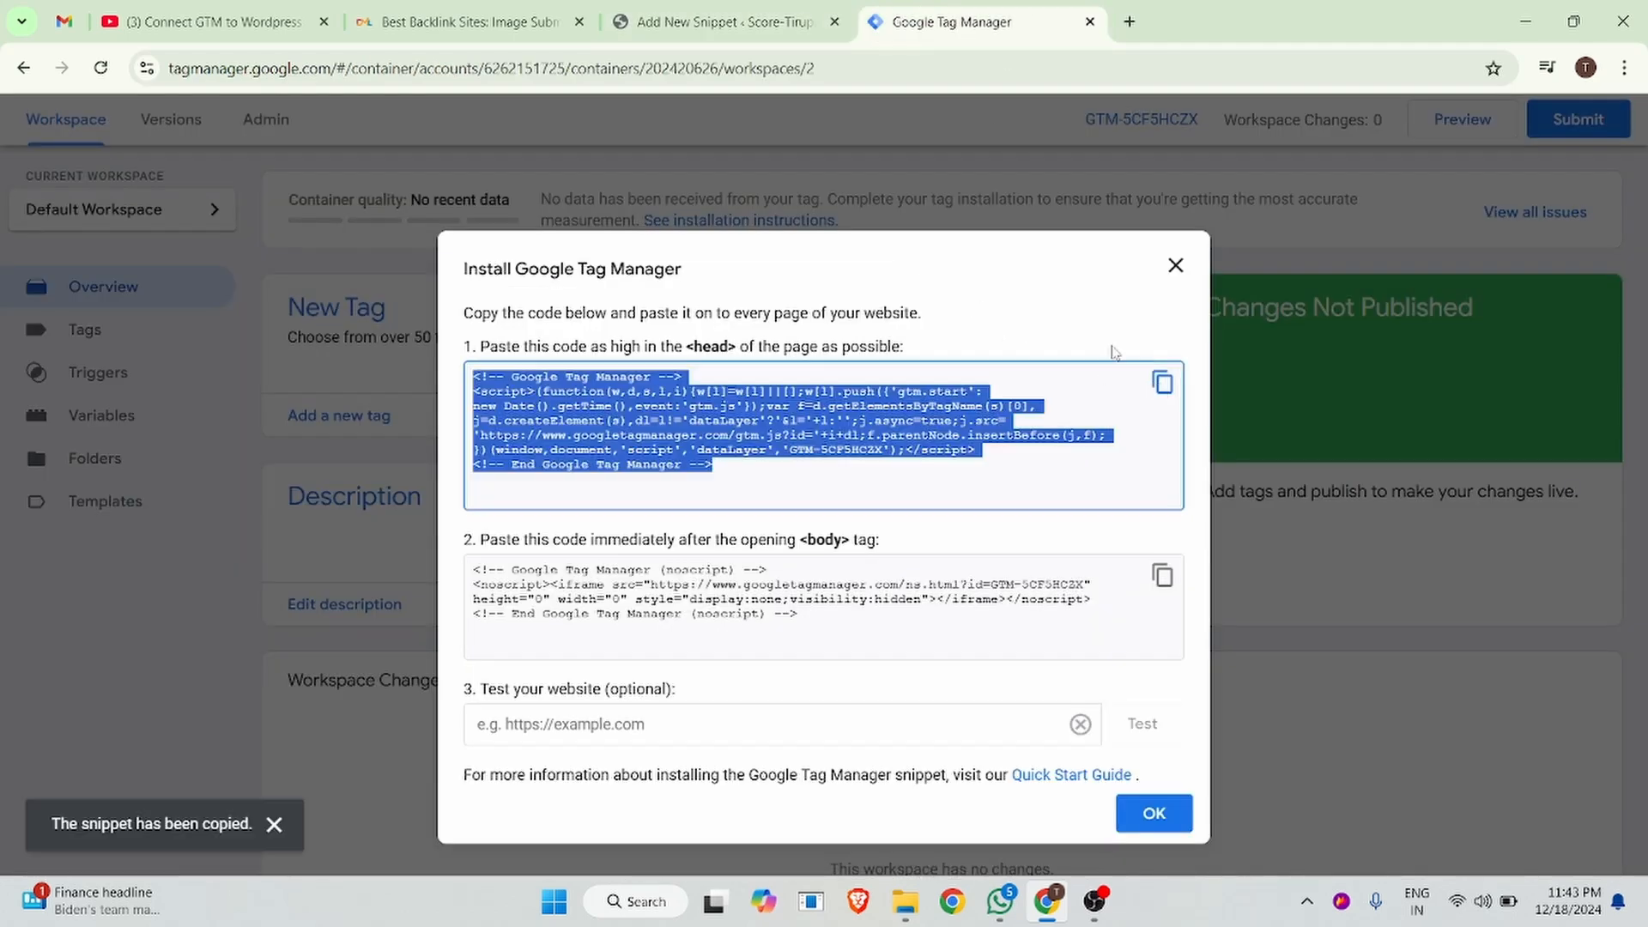
{"action": "left_click", "coordinate": [720, 21]}
{"action": "left_click", "coordinate": [249, 427]}
{"action": "key", "text": "ctrl+v"}
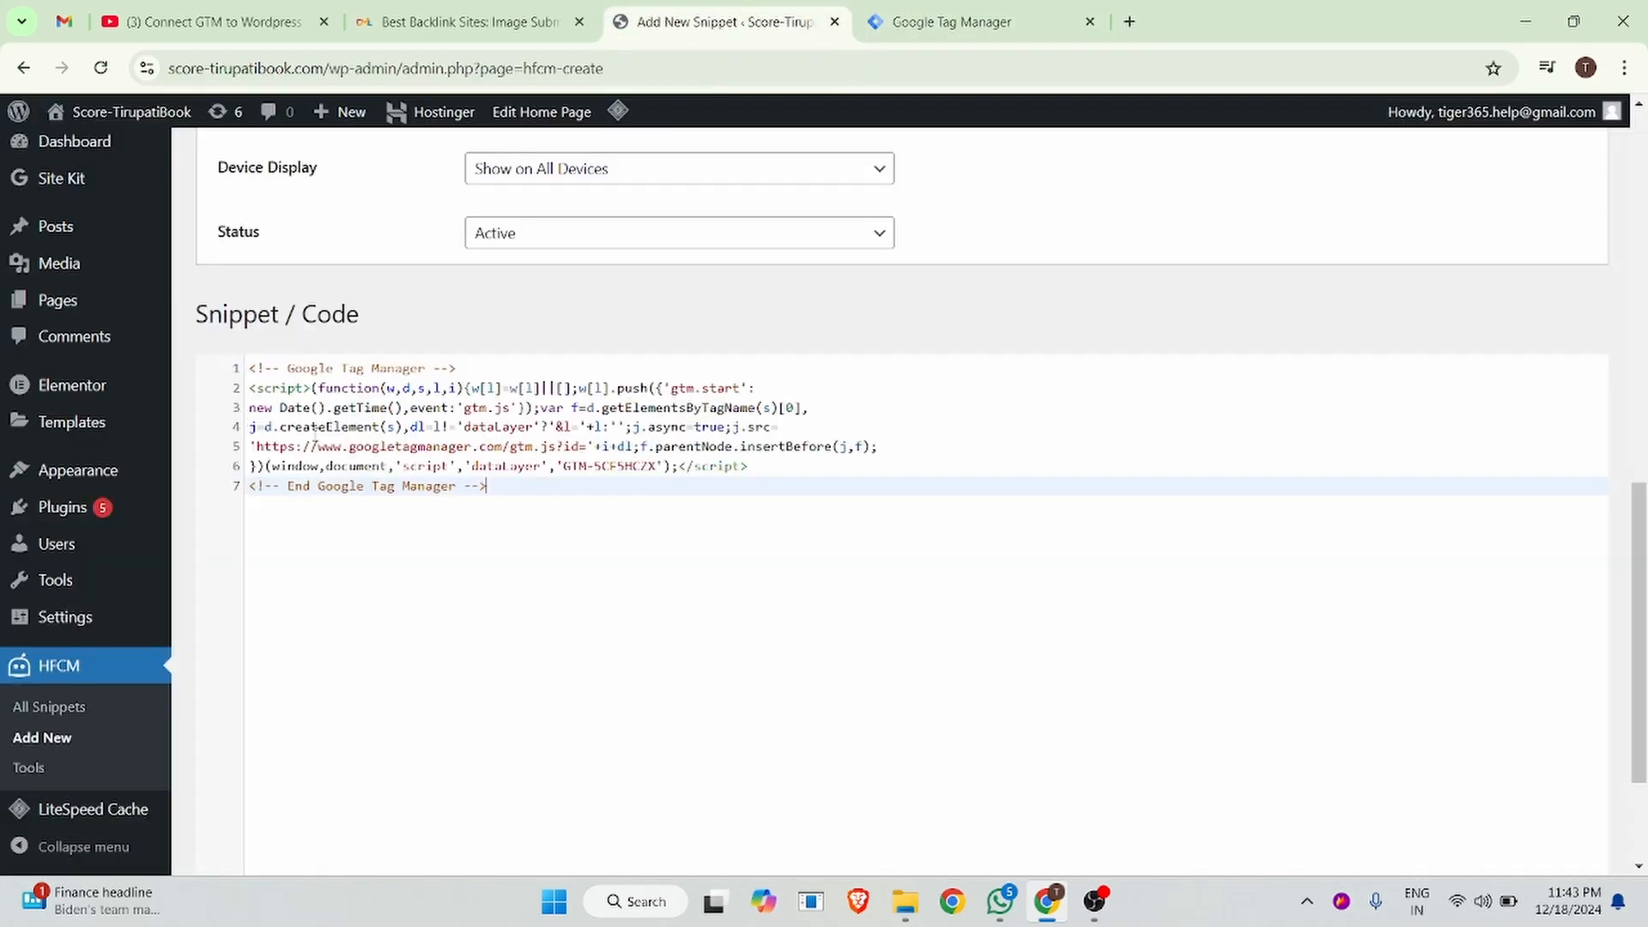
{"action": "scroll", "coordinate": [315, 433], "scroll_direction": "down", "scroll_amount": 3}
{"action": "left_click", "coordinate": [222, 790]}
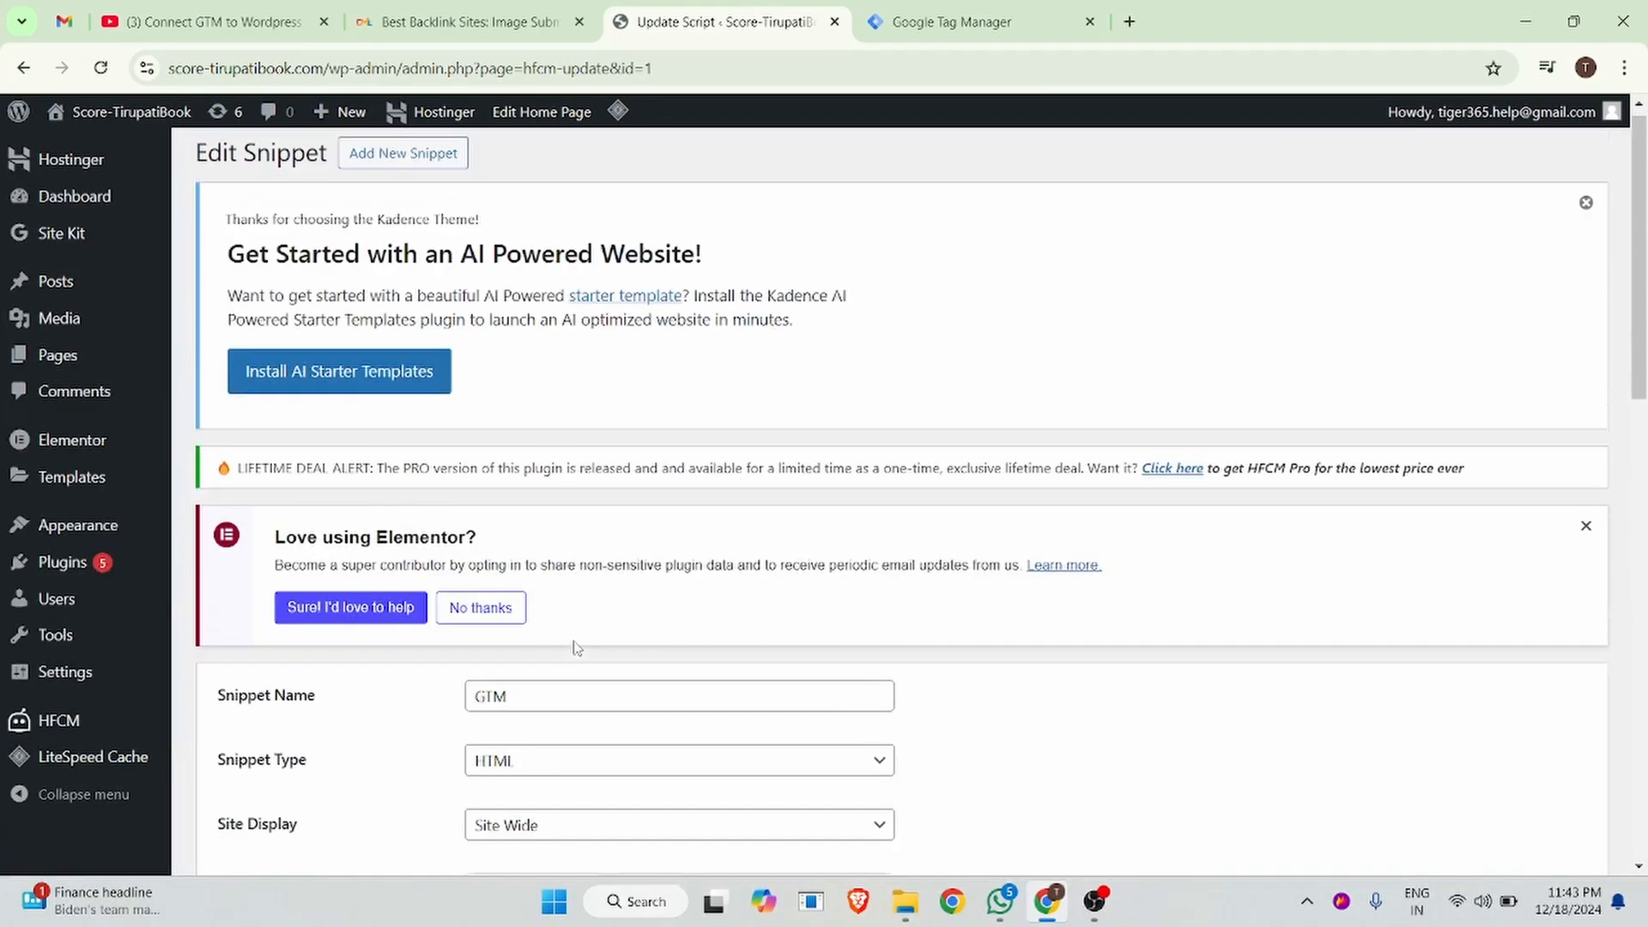
Review the saved GTM snippet's code and its entry in the HFCM snippet list.
{"action": "scroll", "coordinate": [566, 631], "scroll_direction": "down", "scroll_amount": 10}
{"action": "scroll", "coordinate": [324, 635], "scroll_direction": "down", "scroll_amount": 4}
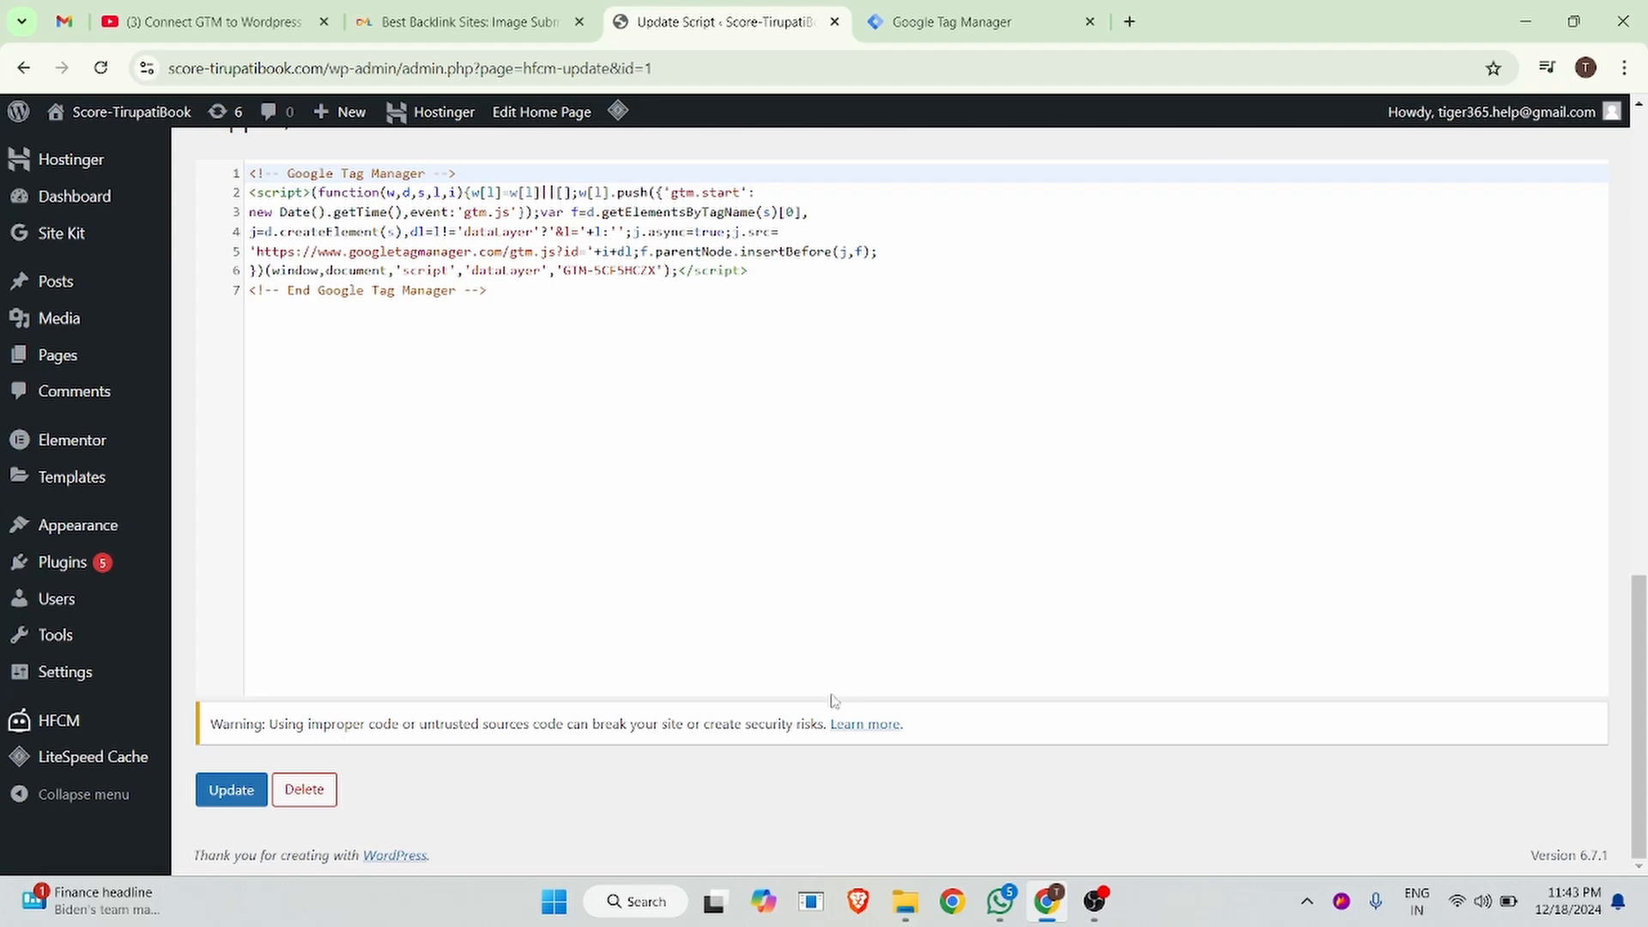
{"action": "left_click", "coordinate": [53, 725]}
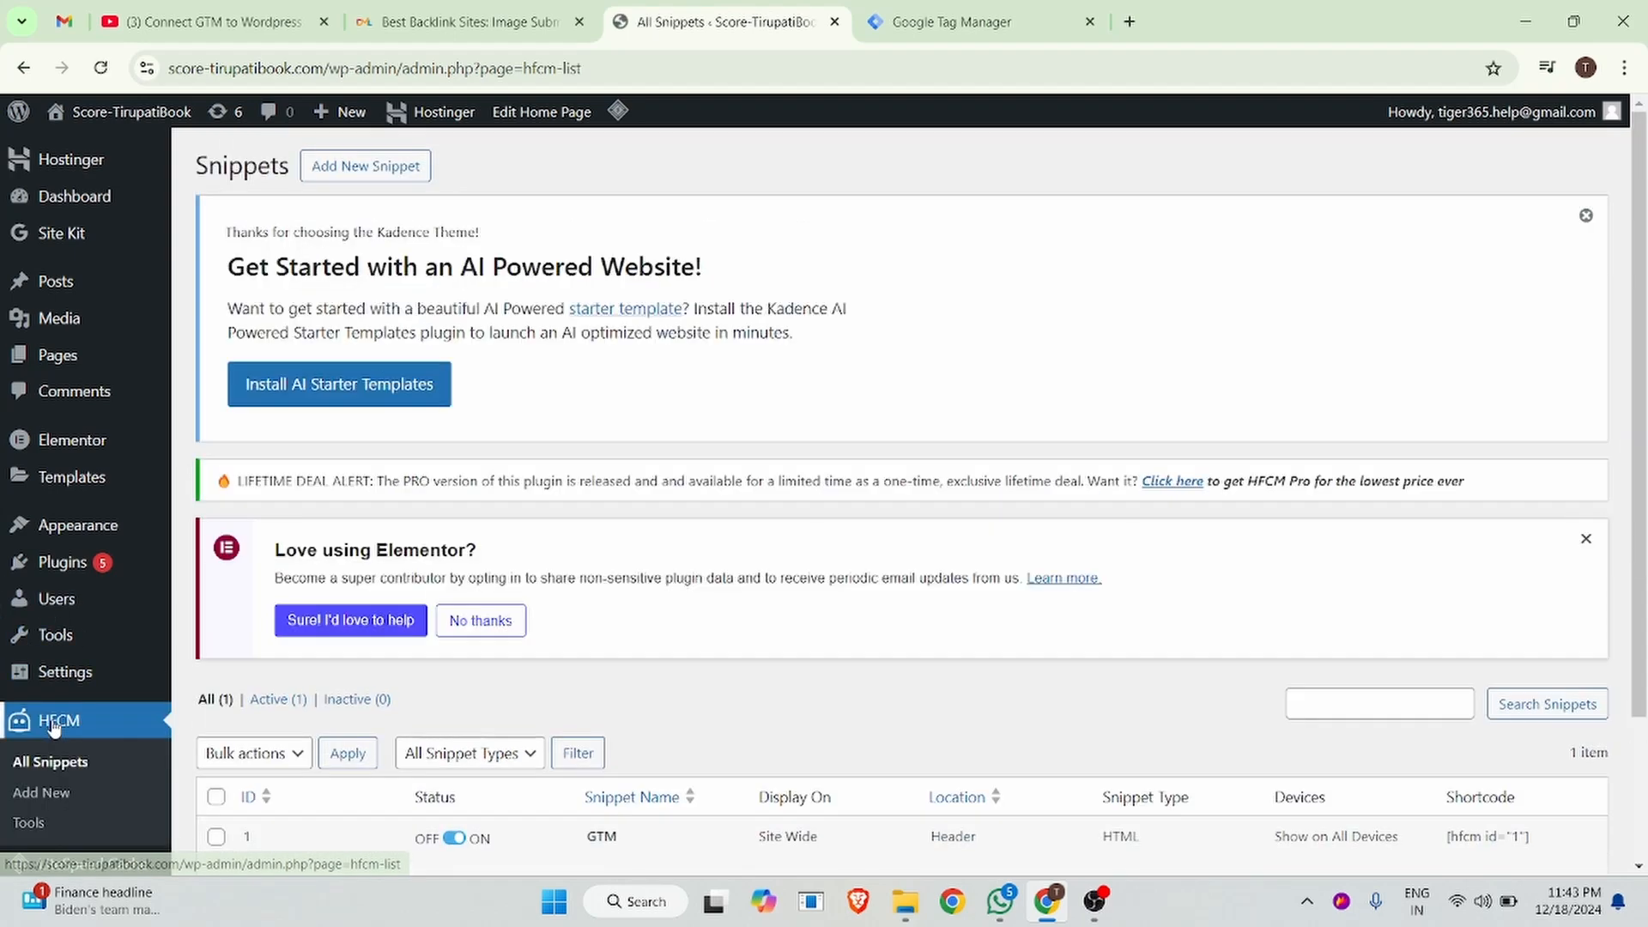
{"action": "scroll", "coordinate": [856, 496], "scroll_direction": "down", "scroll_amount": 2}
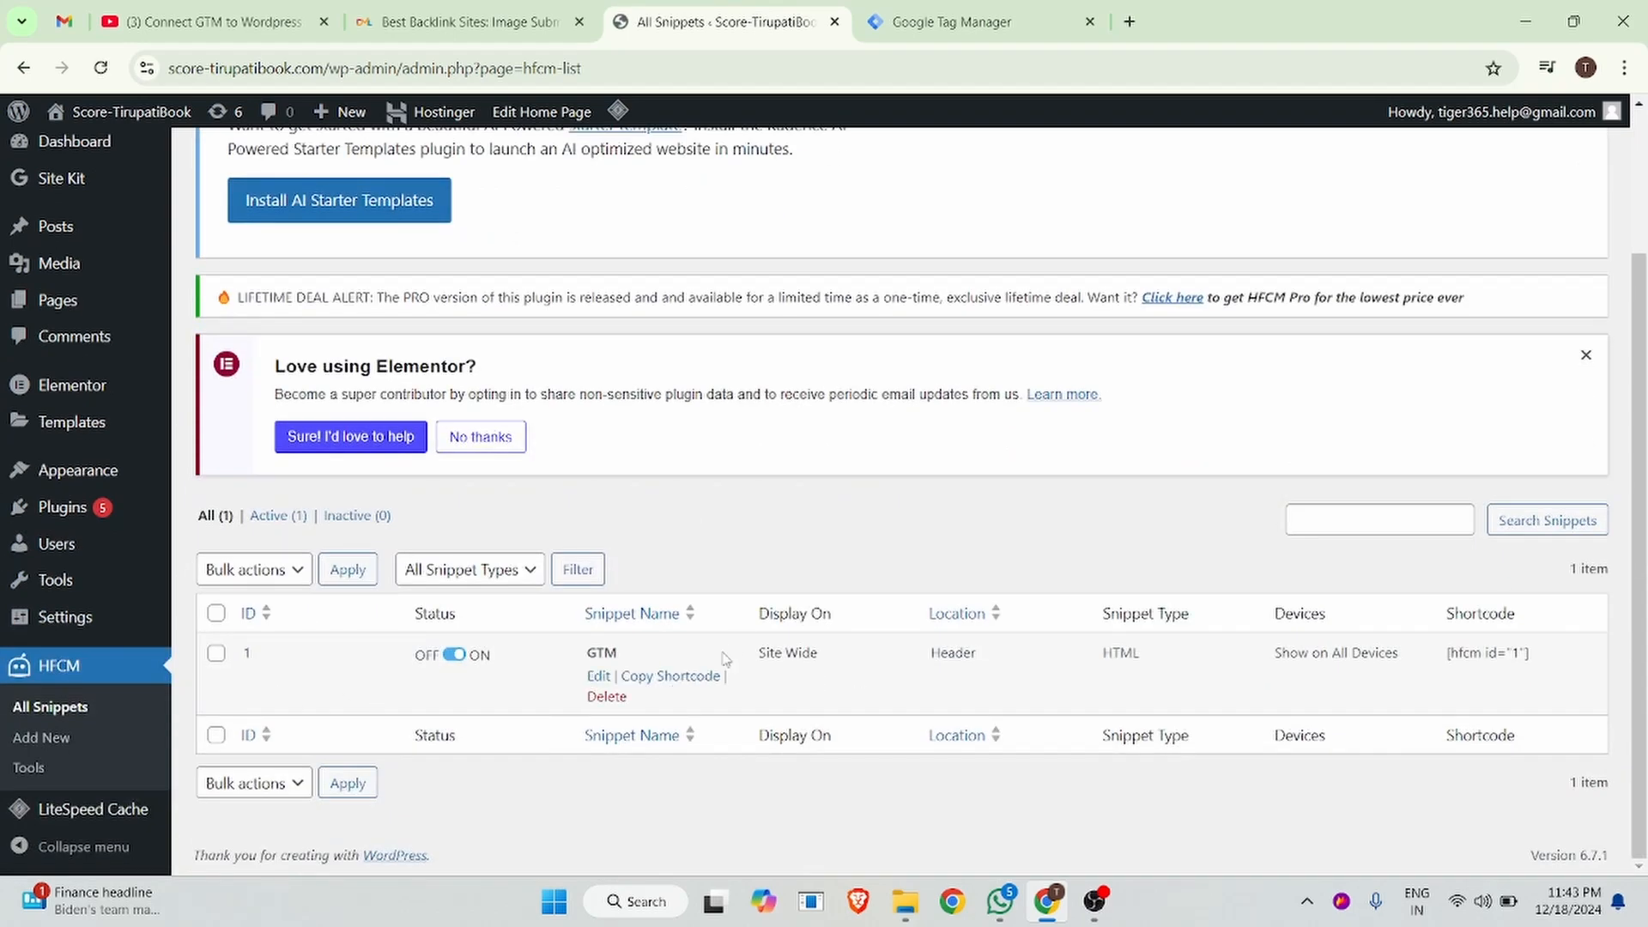
Return to Google Tag Manager and copy the noscript code meant to follow the opening body tag.
{"action": "left_click", "coordinate": [919, 16]}
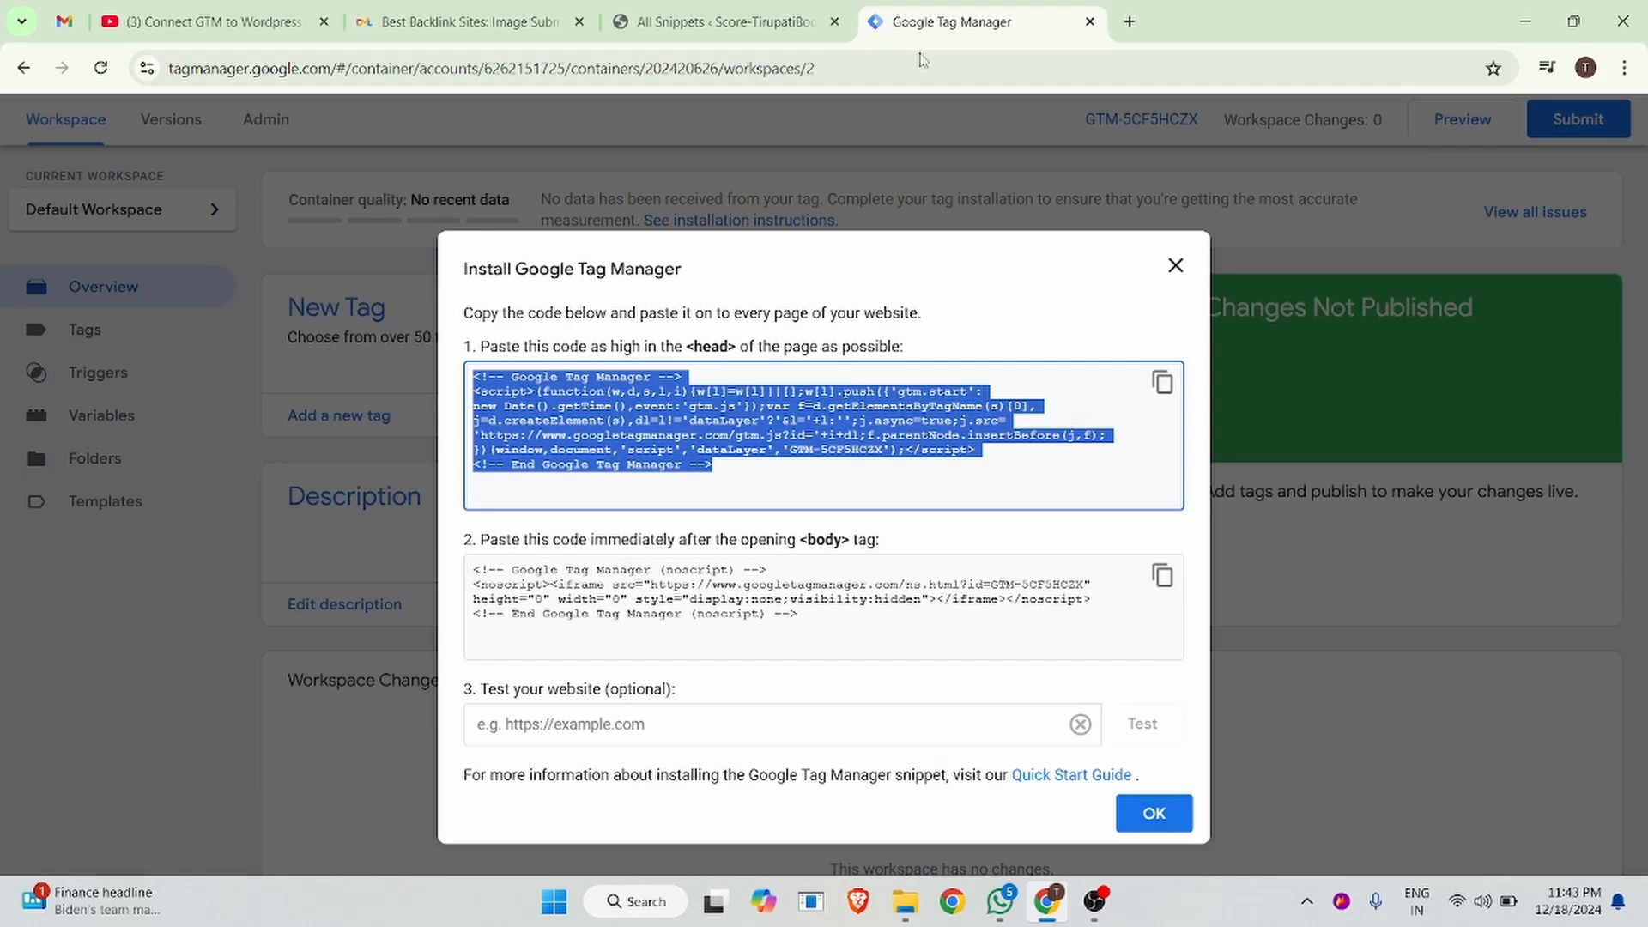
{"action": "left_click", "coordinate": [1165, 587]}
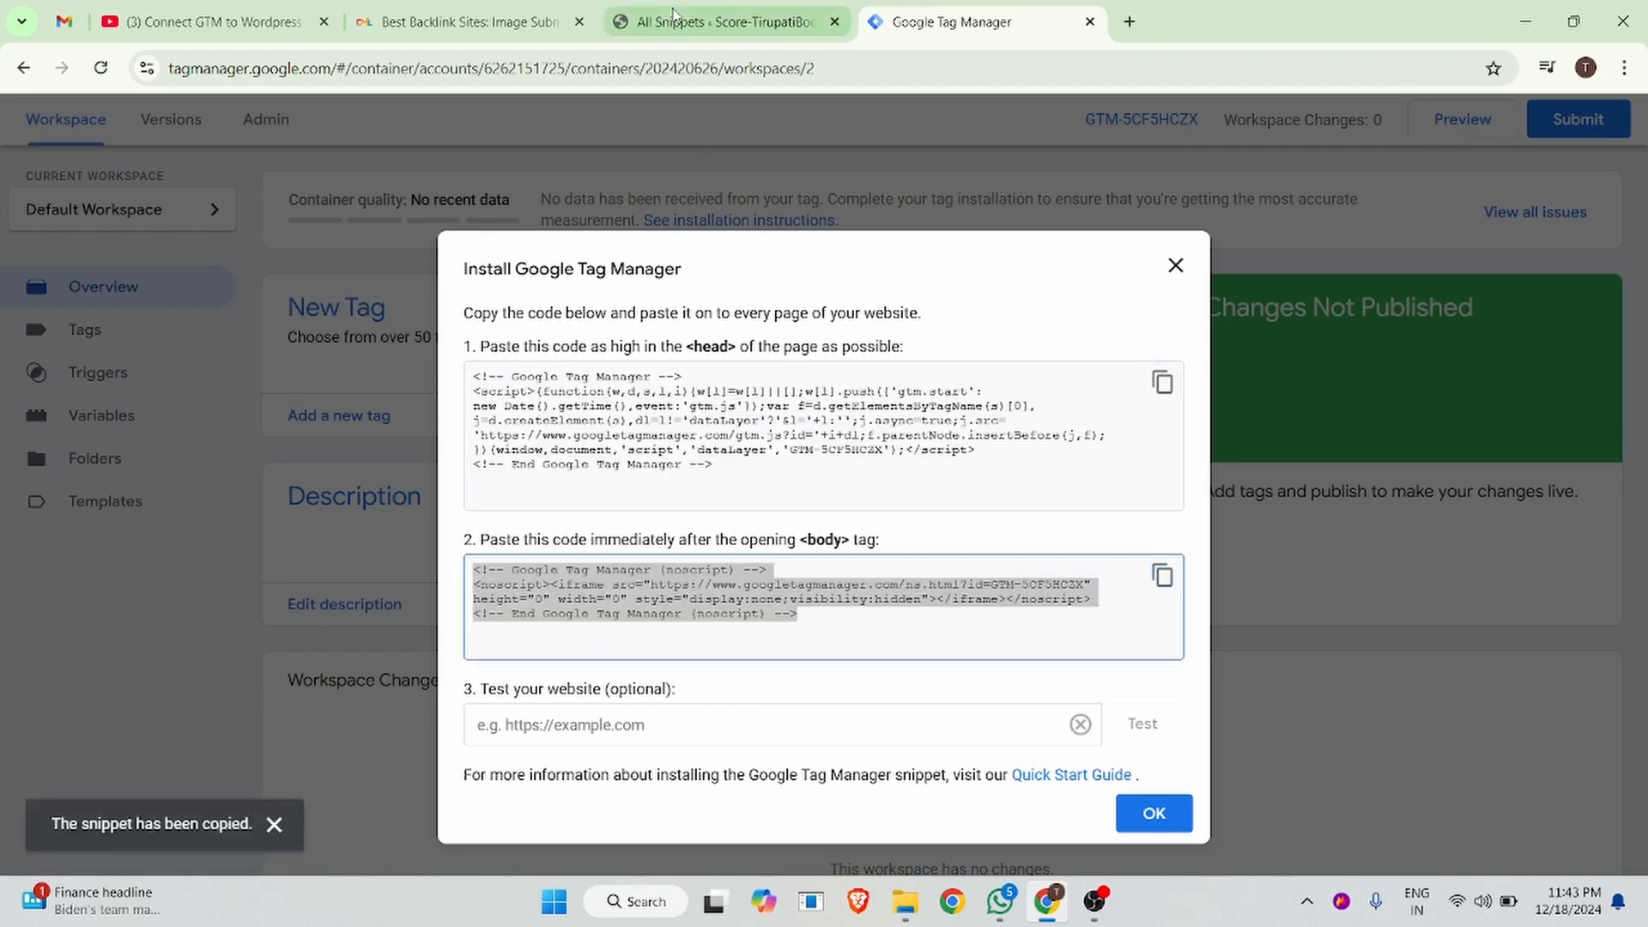
Switch to the WordPress snippet list and add a new snippet named GTM Body.
{"action": "left_click", "coordinate": [674, 16]}
{"action": "scroll", "coordinate": [385, 463], "scroll_direction": "up", "scroll_amount": 2}
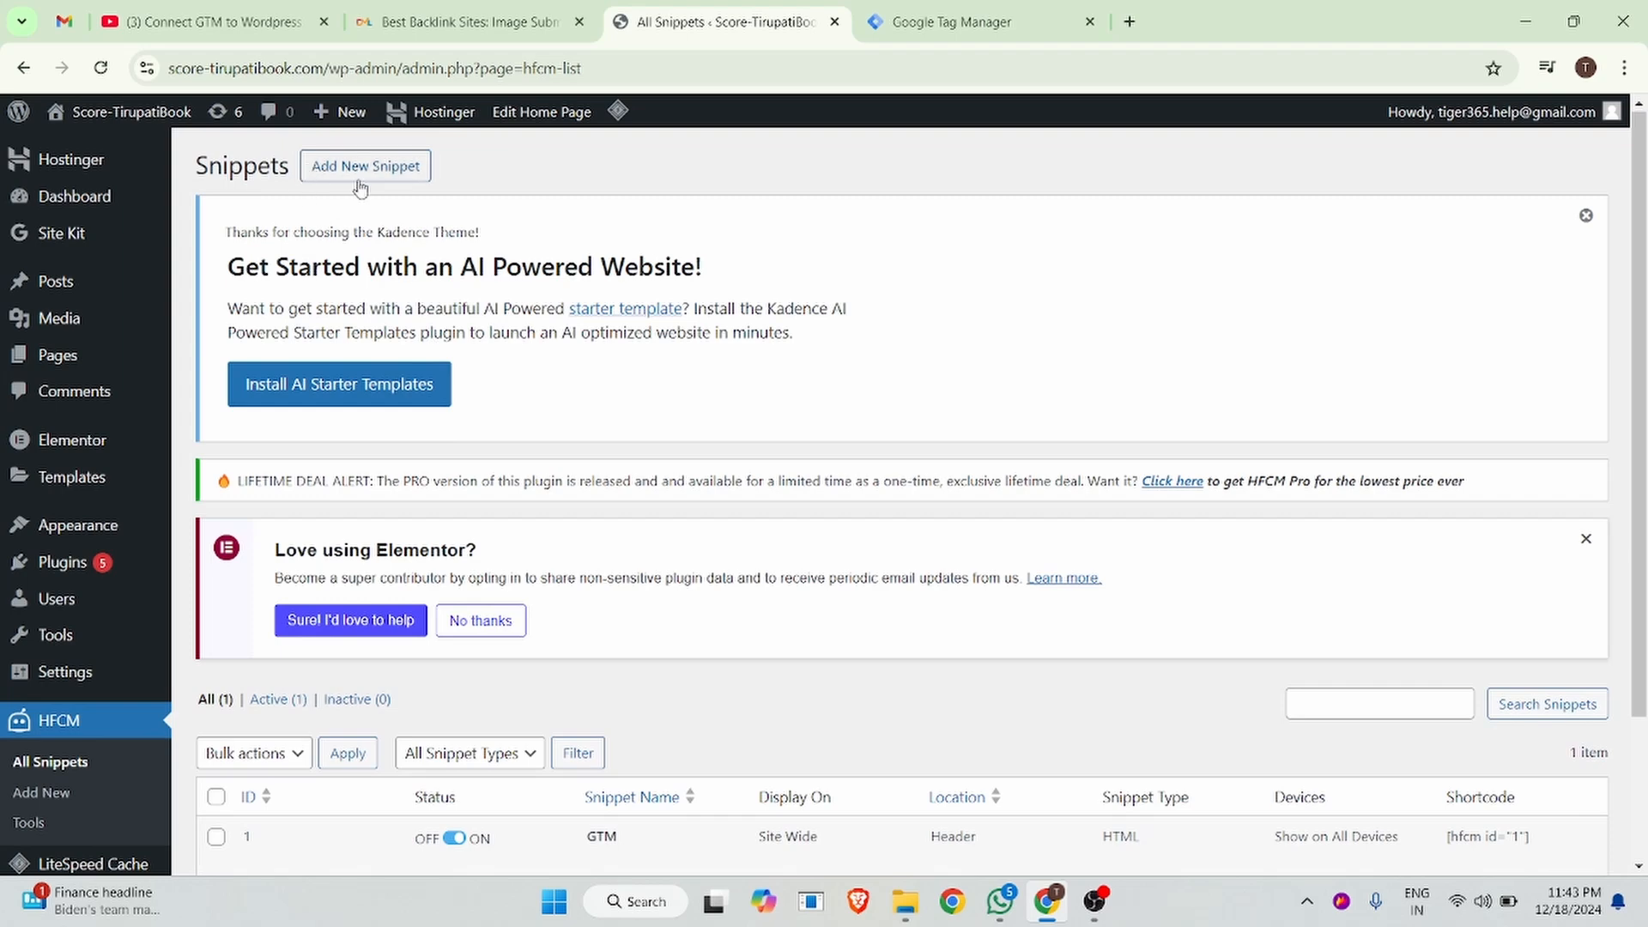
{"action": "left_click", "coordinate": [358, 174]}
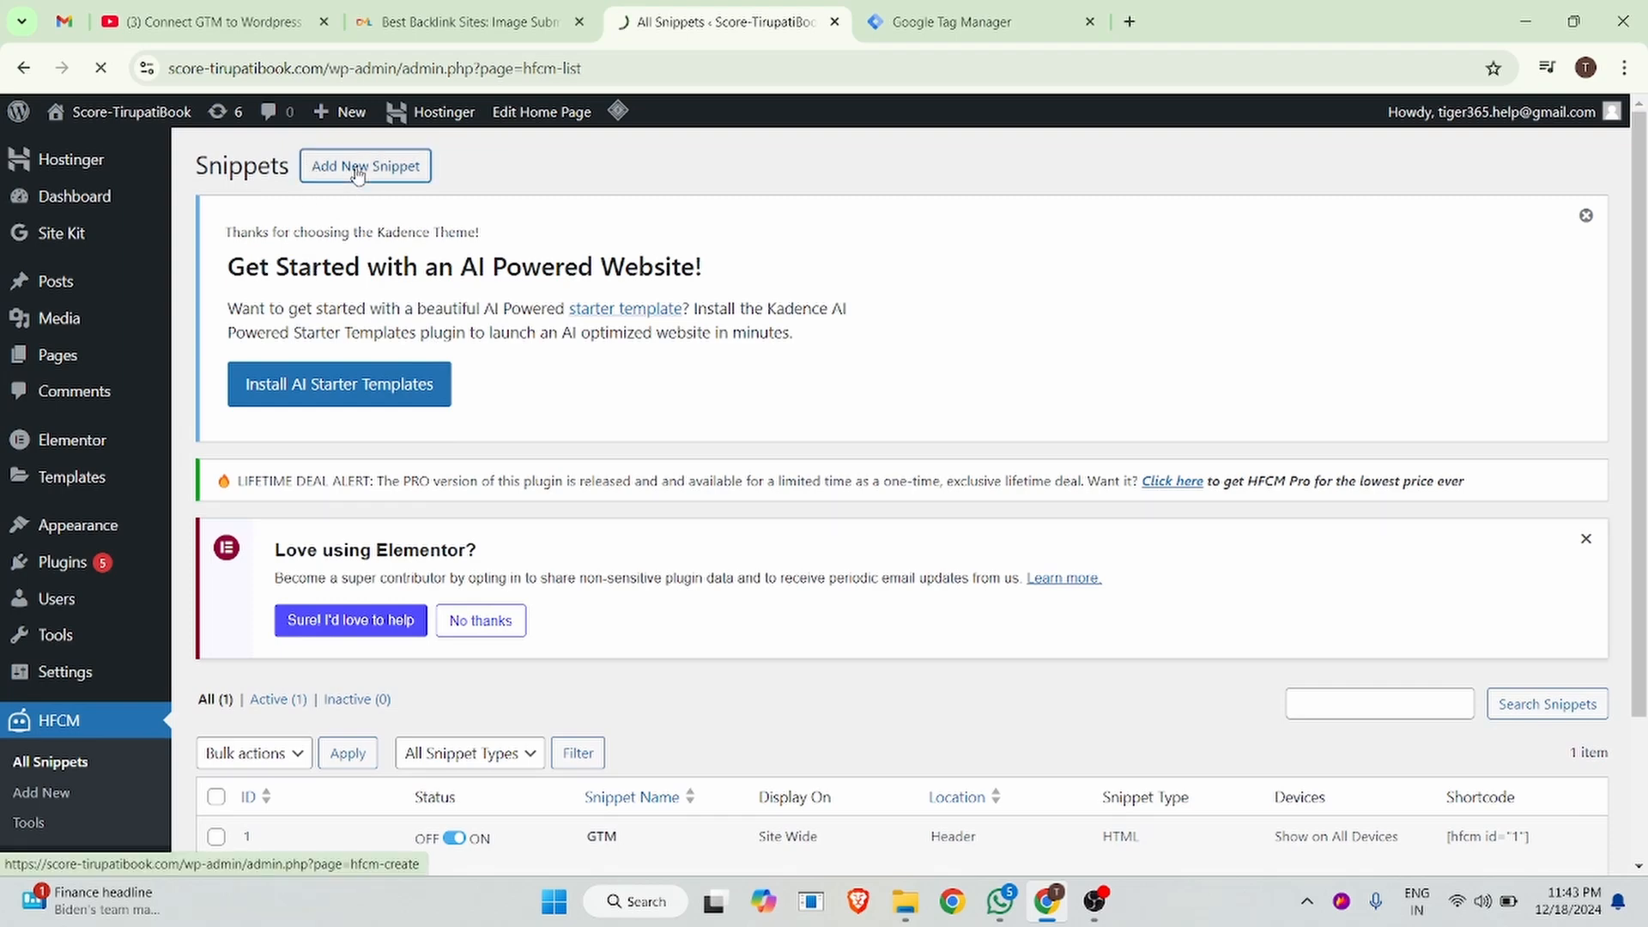
{"action": "scroll", "coordinate": [601, 427], "scroll_direction": "down", "scroll_amount": 4}
{"action": "left_click", "coordinate": [504, 385]}
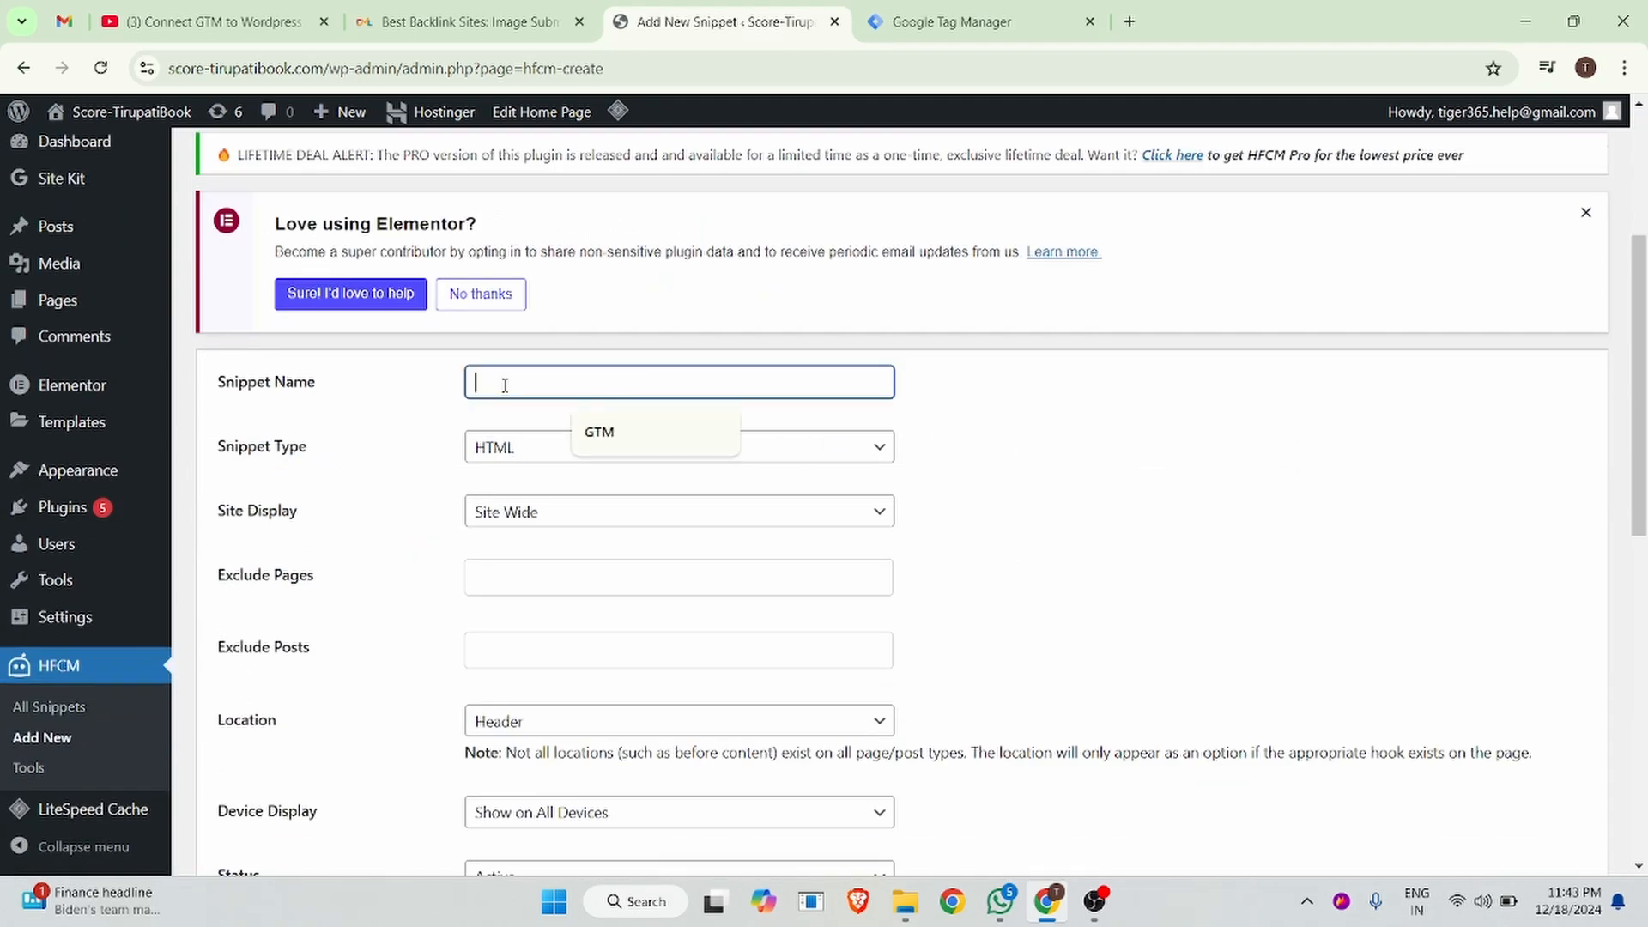
{"action": "left_click", "coordinate": [598, 435]}
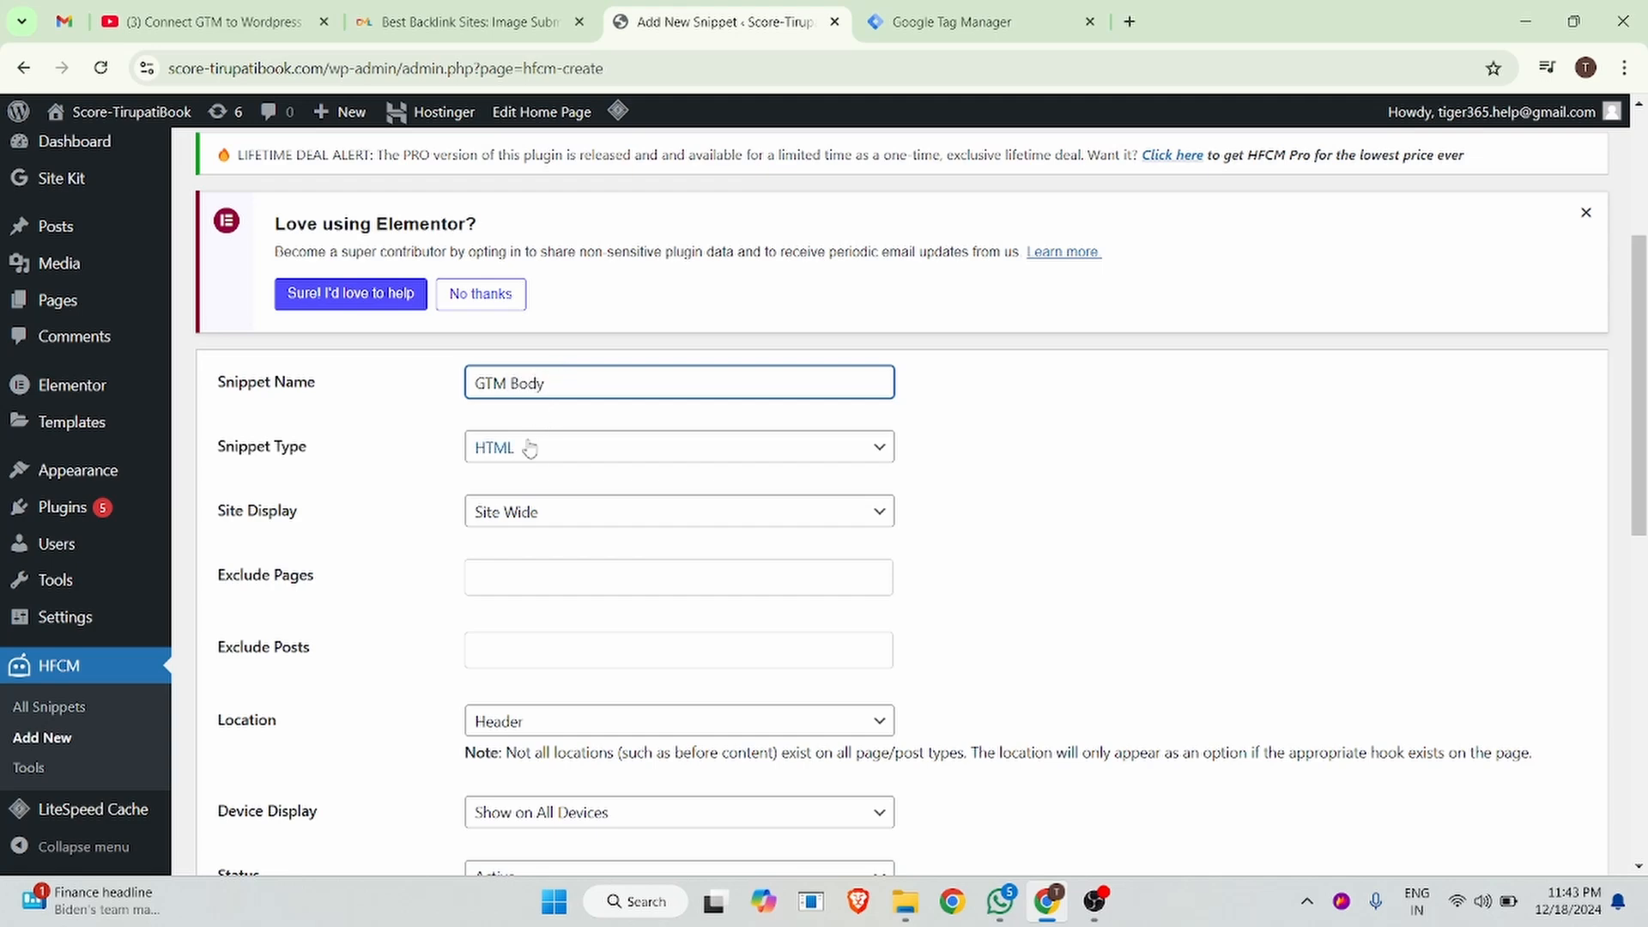
Set the GTM Body snippet's location to Footer, paste the copied noscript code into its code area, and save it.
{"action": "scroll", "coordinate": [548, 453], "scroll_direction": "down", "scroll_amount": 3}
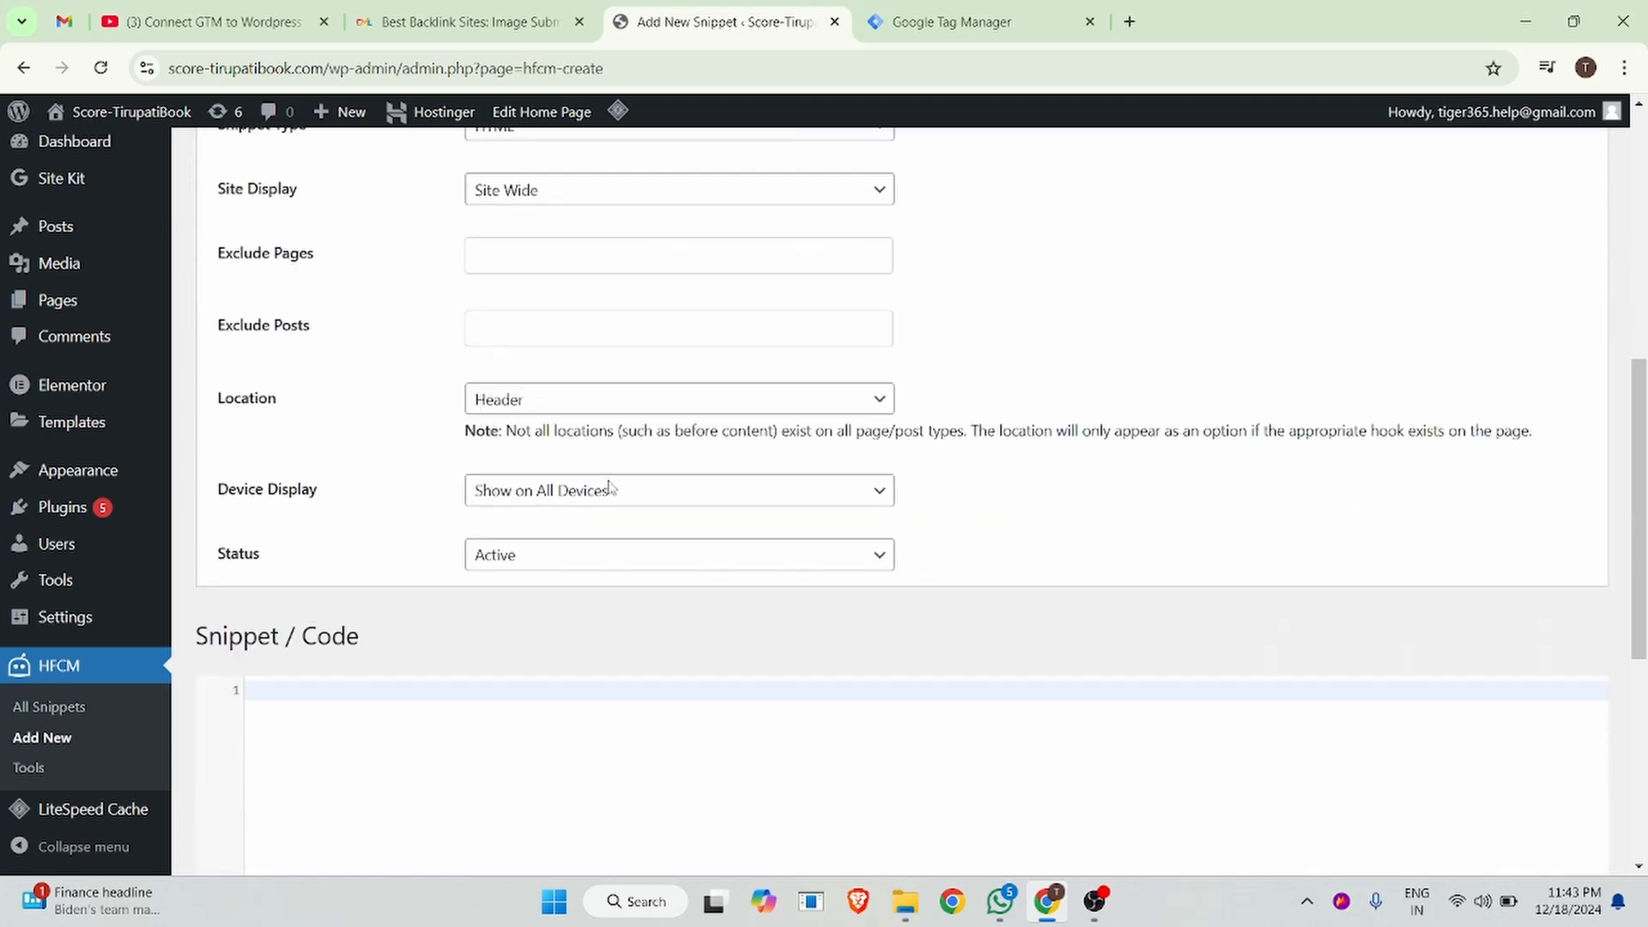
{"action": "left_click", "coordinate": [536, 399]}
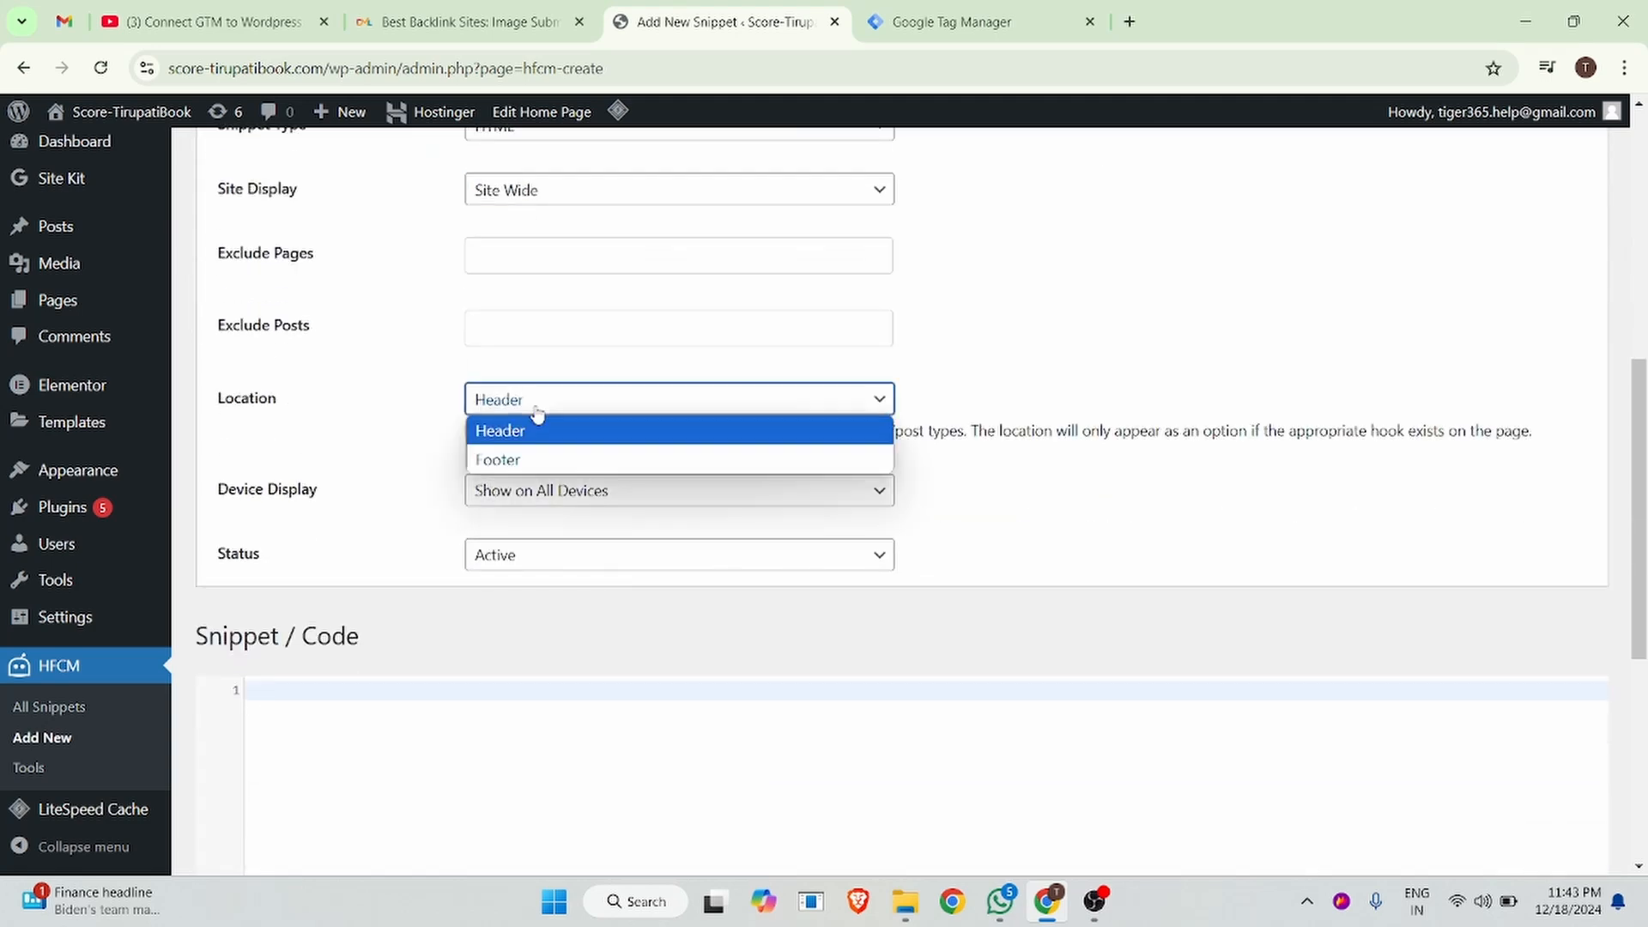
{"action": "left_click", "coordinate": [533, 464]}
{"action": "left_click", "coordinate": [272, 690]}
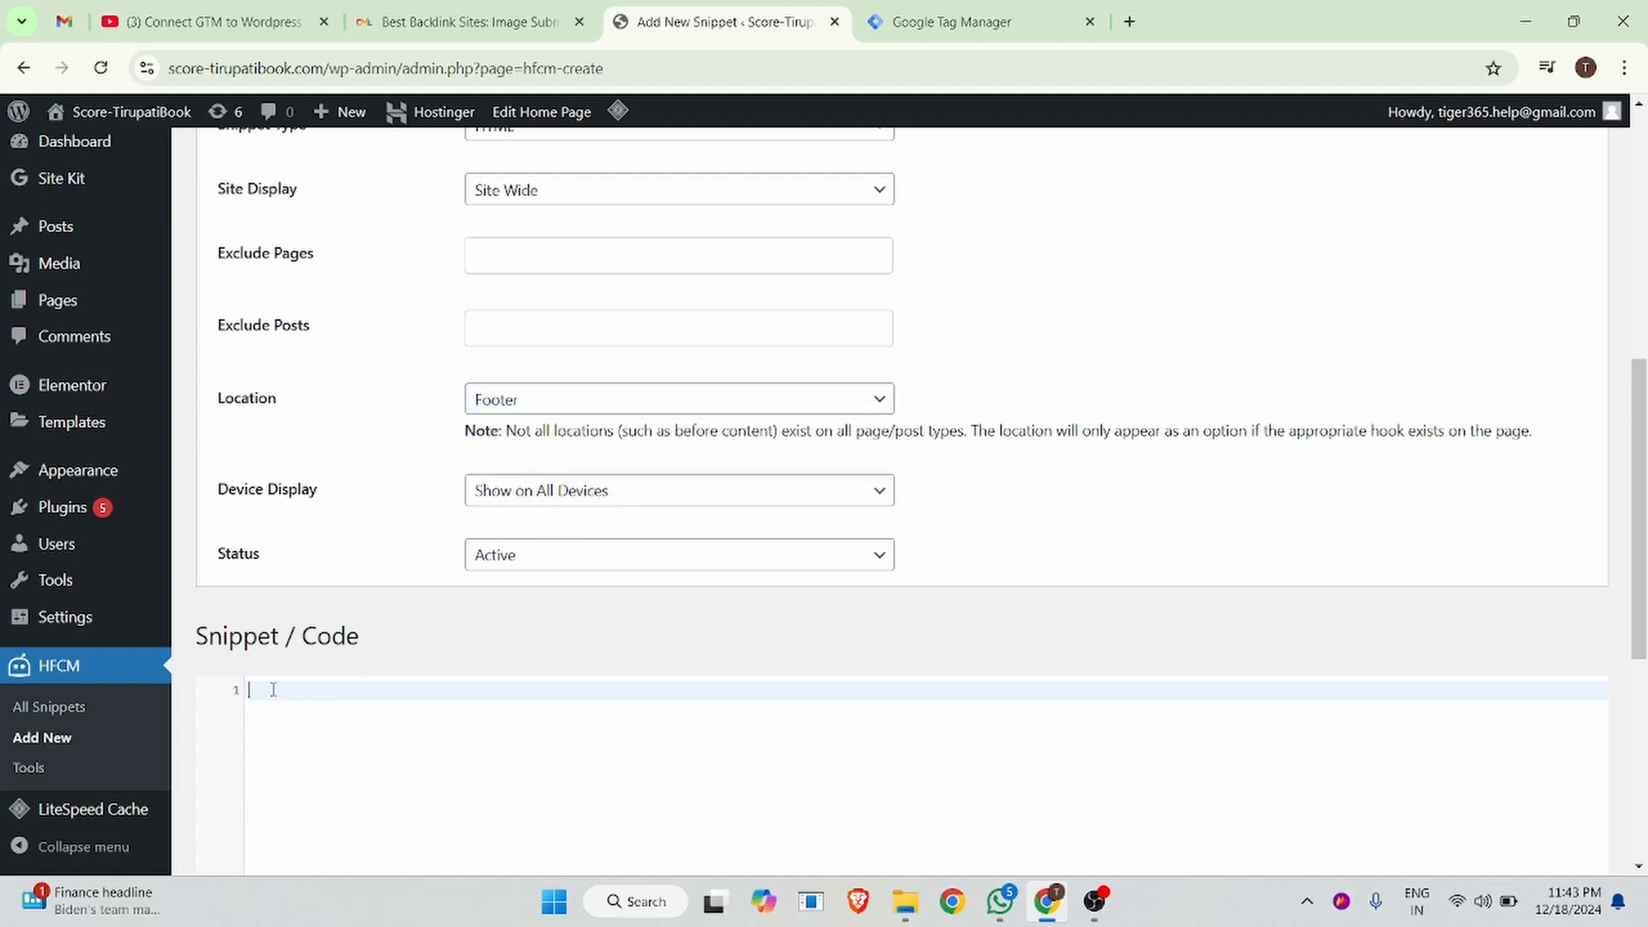
{"action": "key", "text": "ctrl+v"}
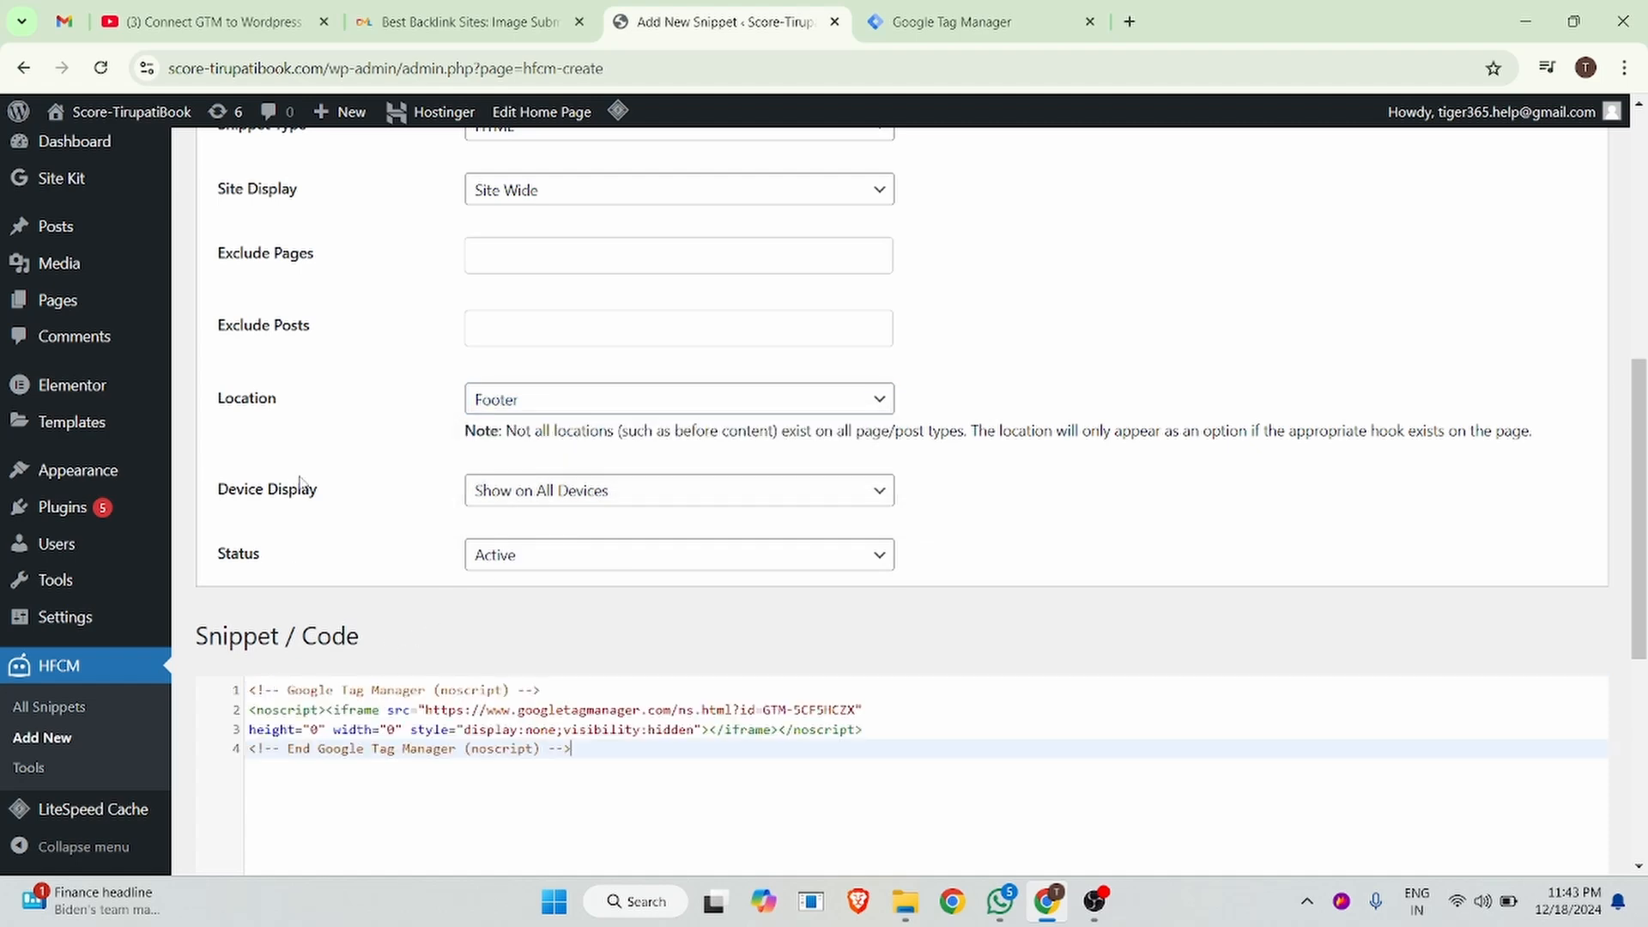
{"action": "scroll", "coordinate": [309, 486], "scroll_direction": "down", "scroll_amount": 6}
{"action": "left_click", "coordinate": [223, 790]}
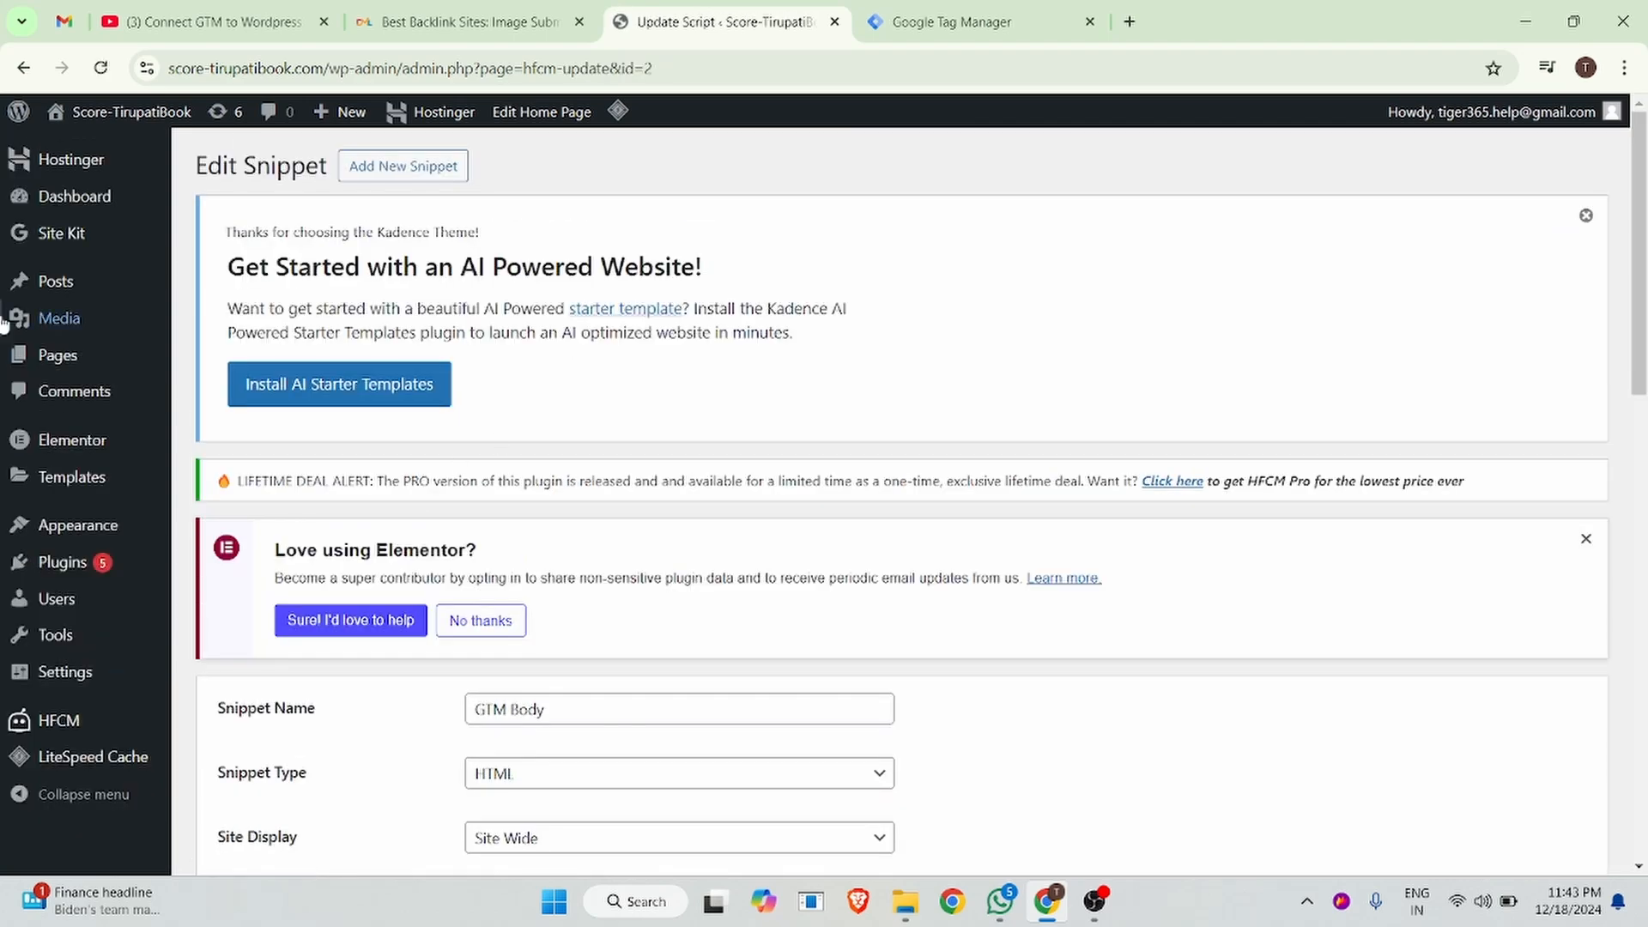
{"action": "left_click", "coordinate": [944, 21]}
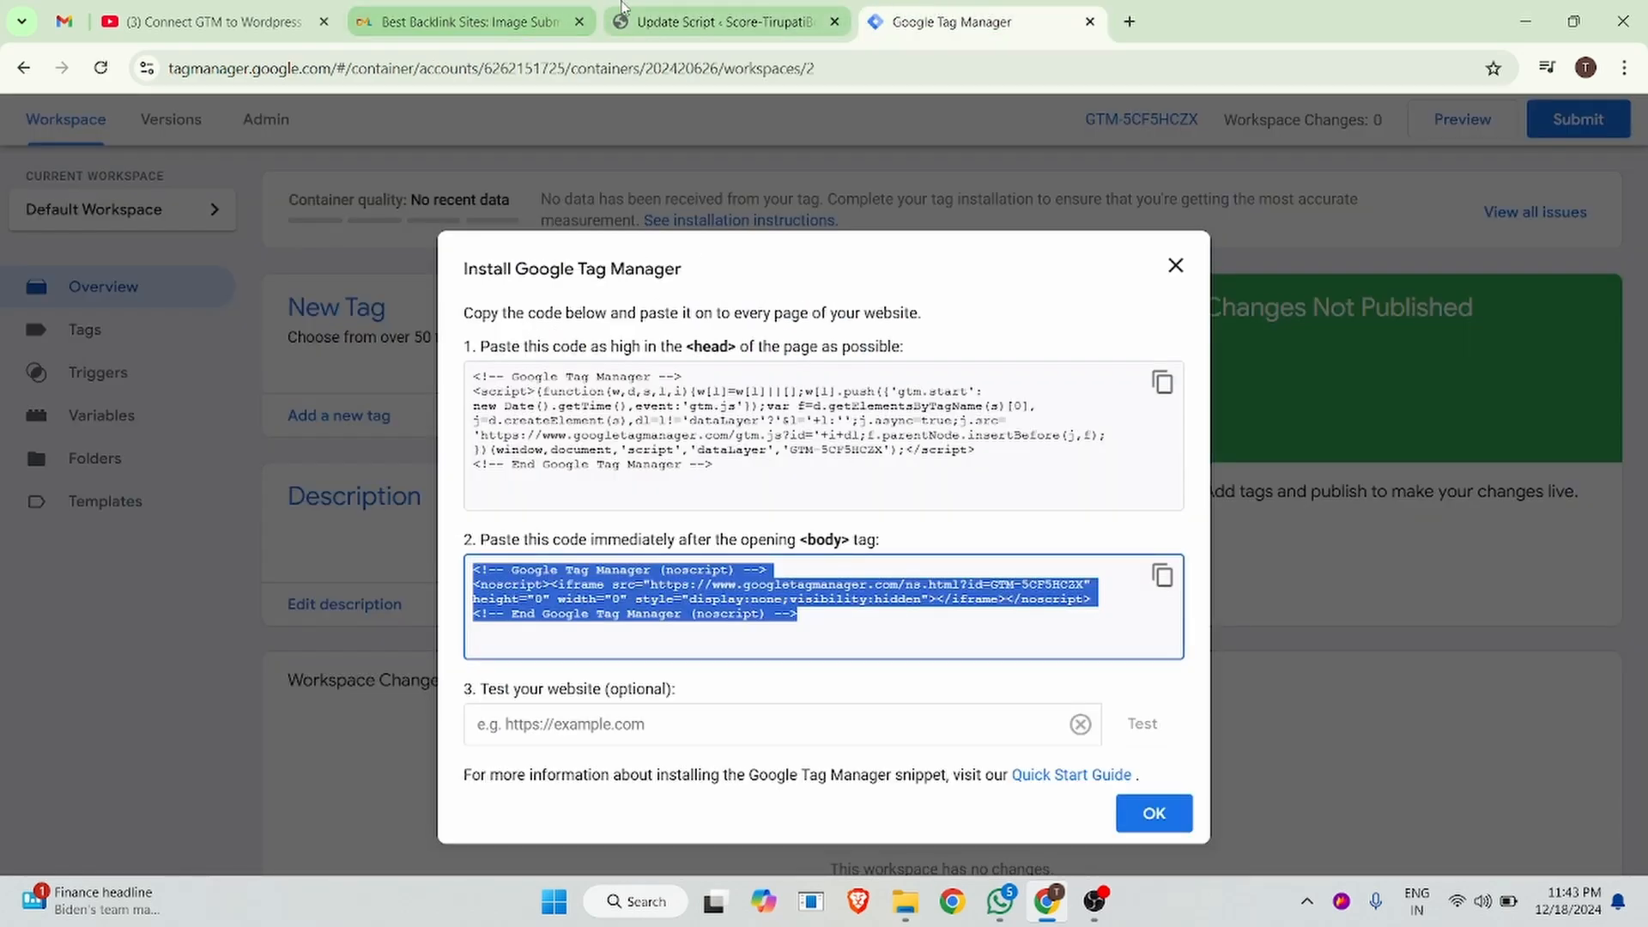
{"action": "left_click", "coordinate": [664, 17]}
{"action": "left_click_drag", "start_coordinate": [324, 68], "coordinate": [167, 66]}
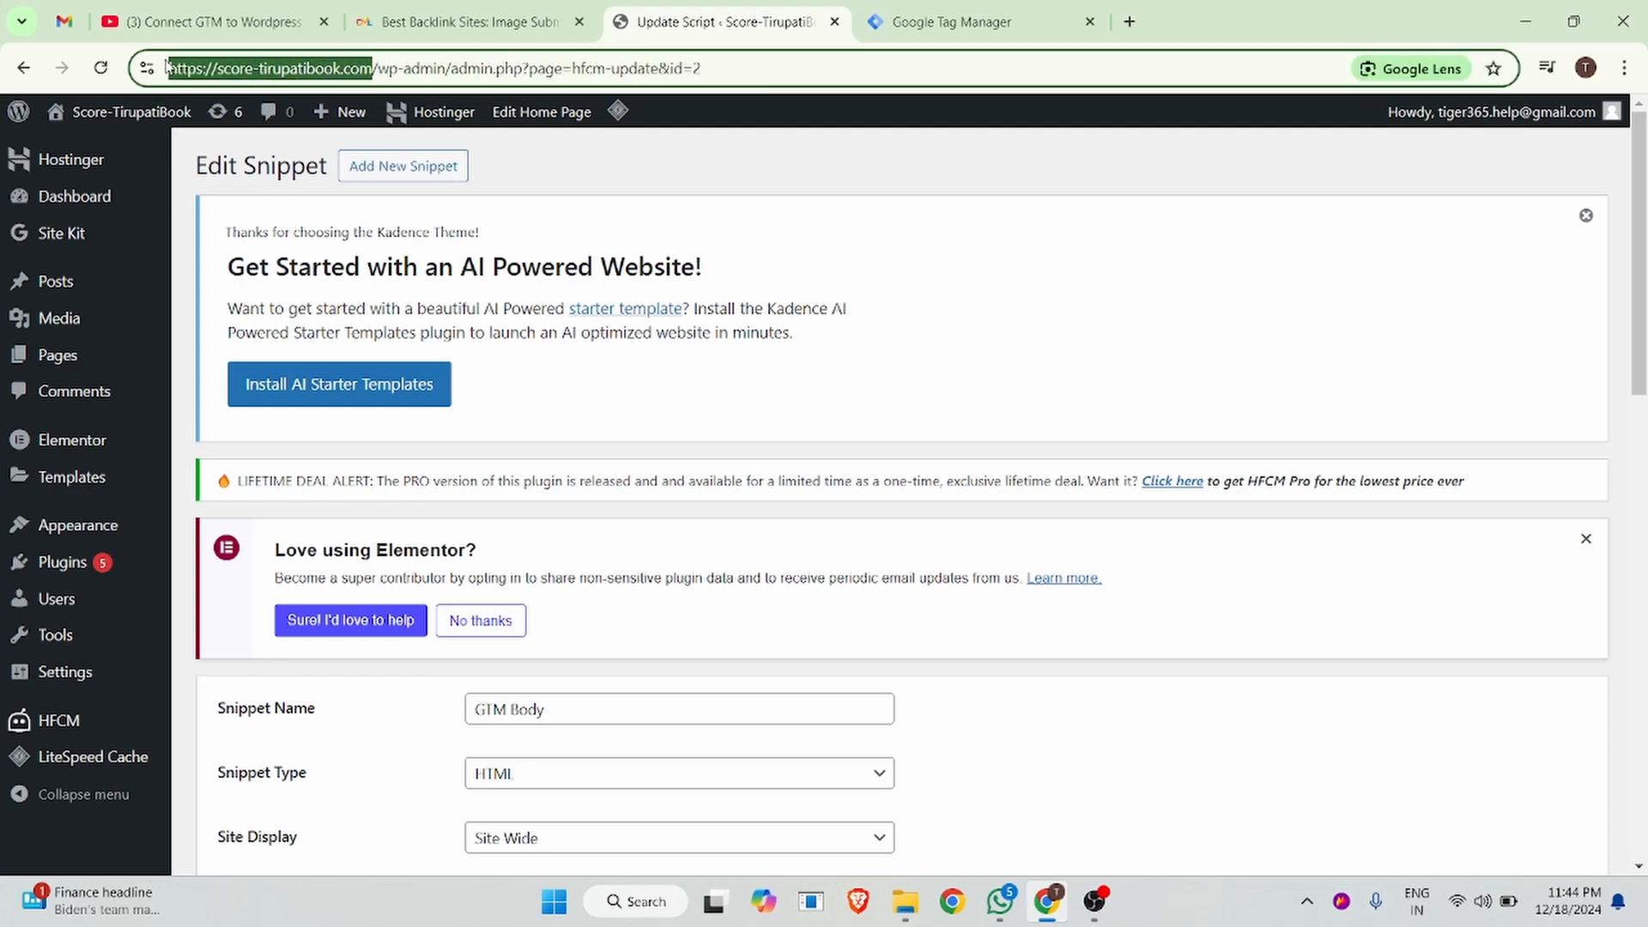
{"action": "left_click", "coordinate": [944, 22]}
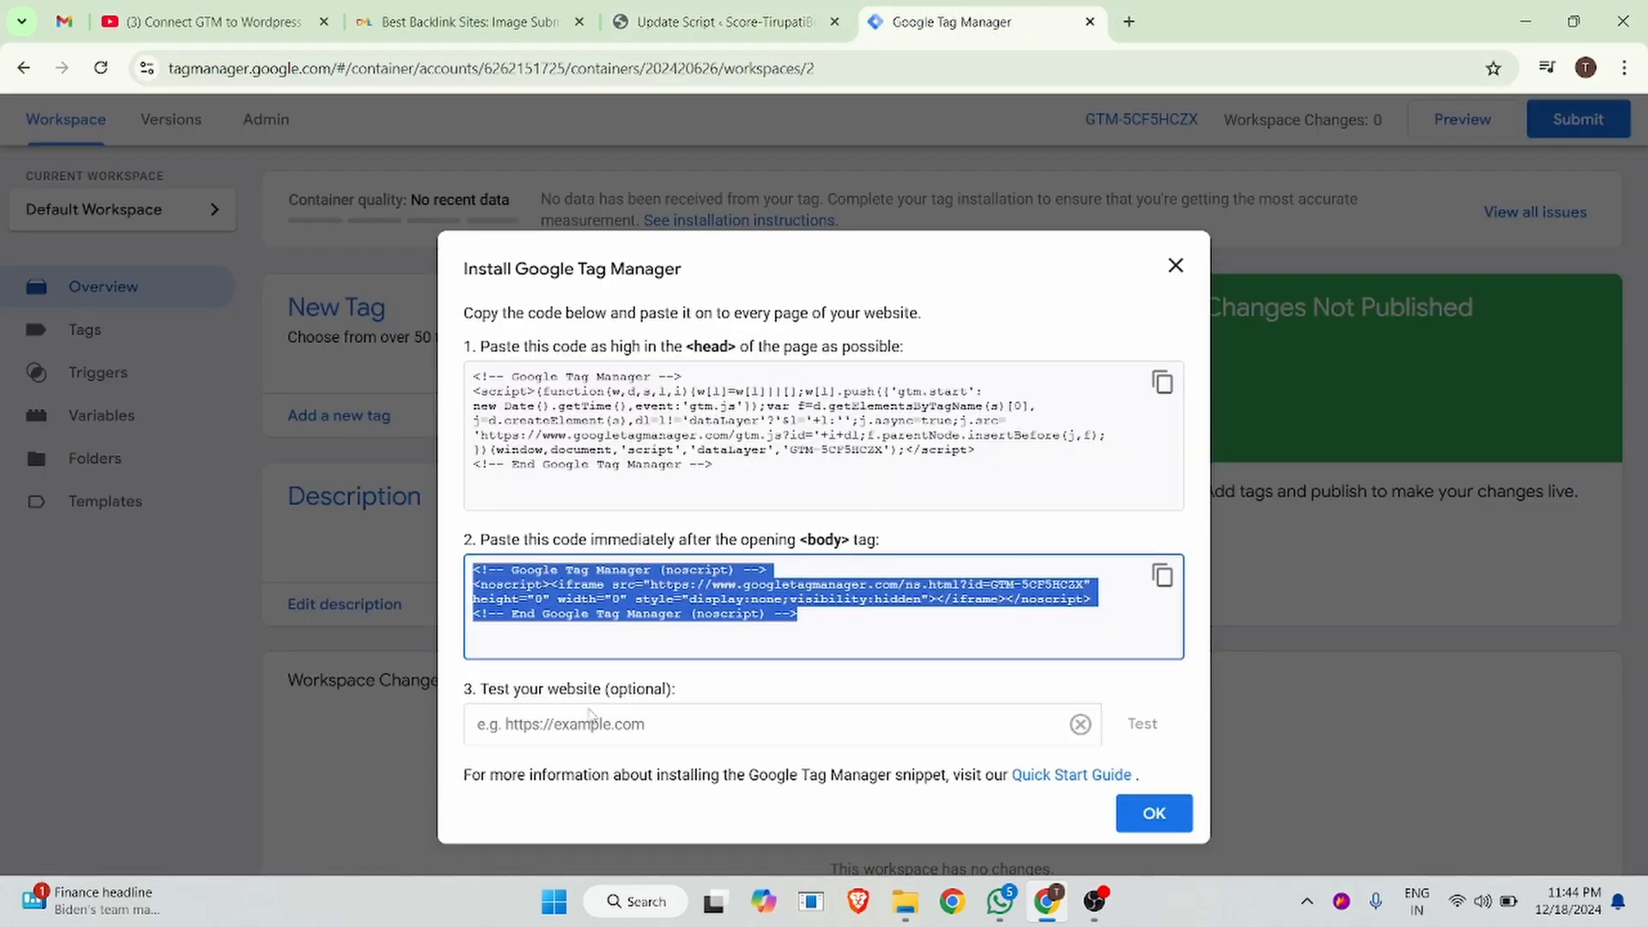
{"action": "left_click", "coordinate": [546, 724]}
{"action": "key", "text": "ctrl+v"}
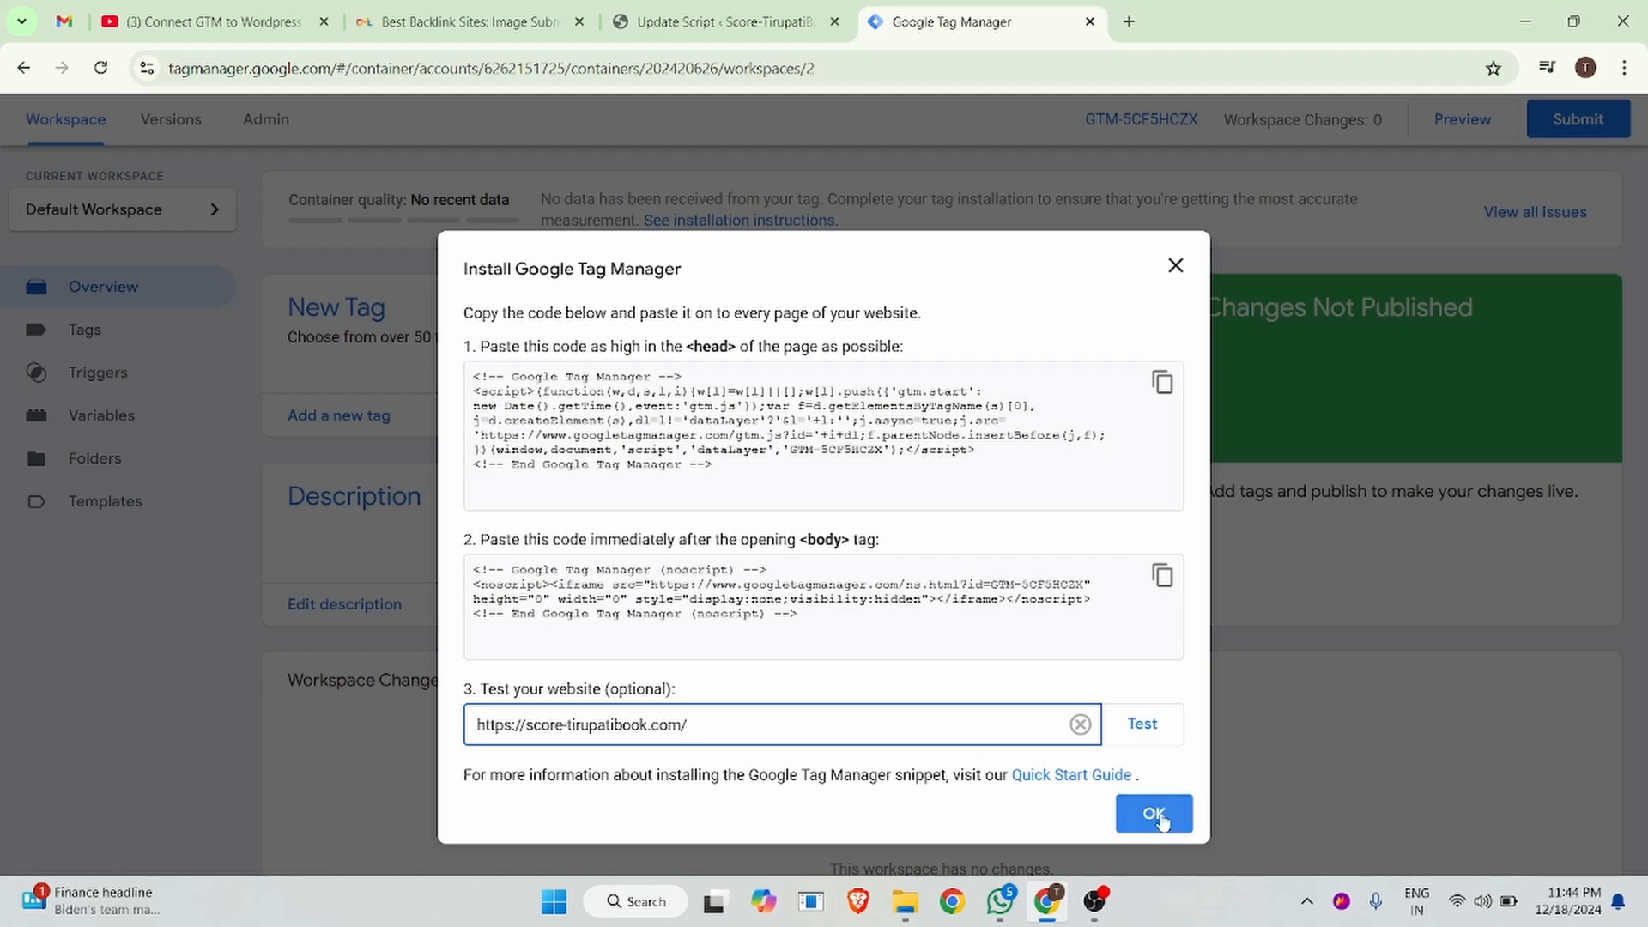
{"action": "left_click", "coordinate": [1154, 728]}
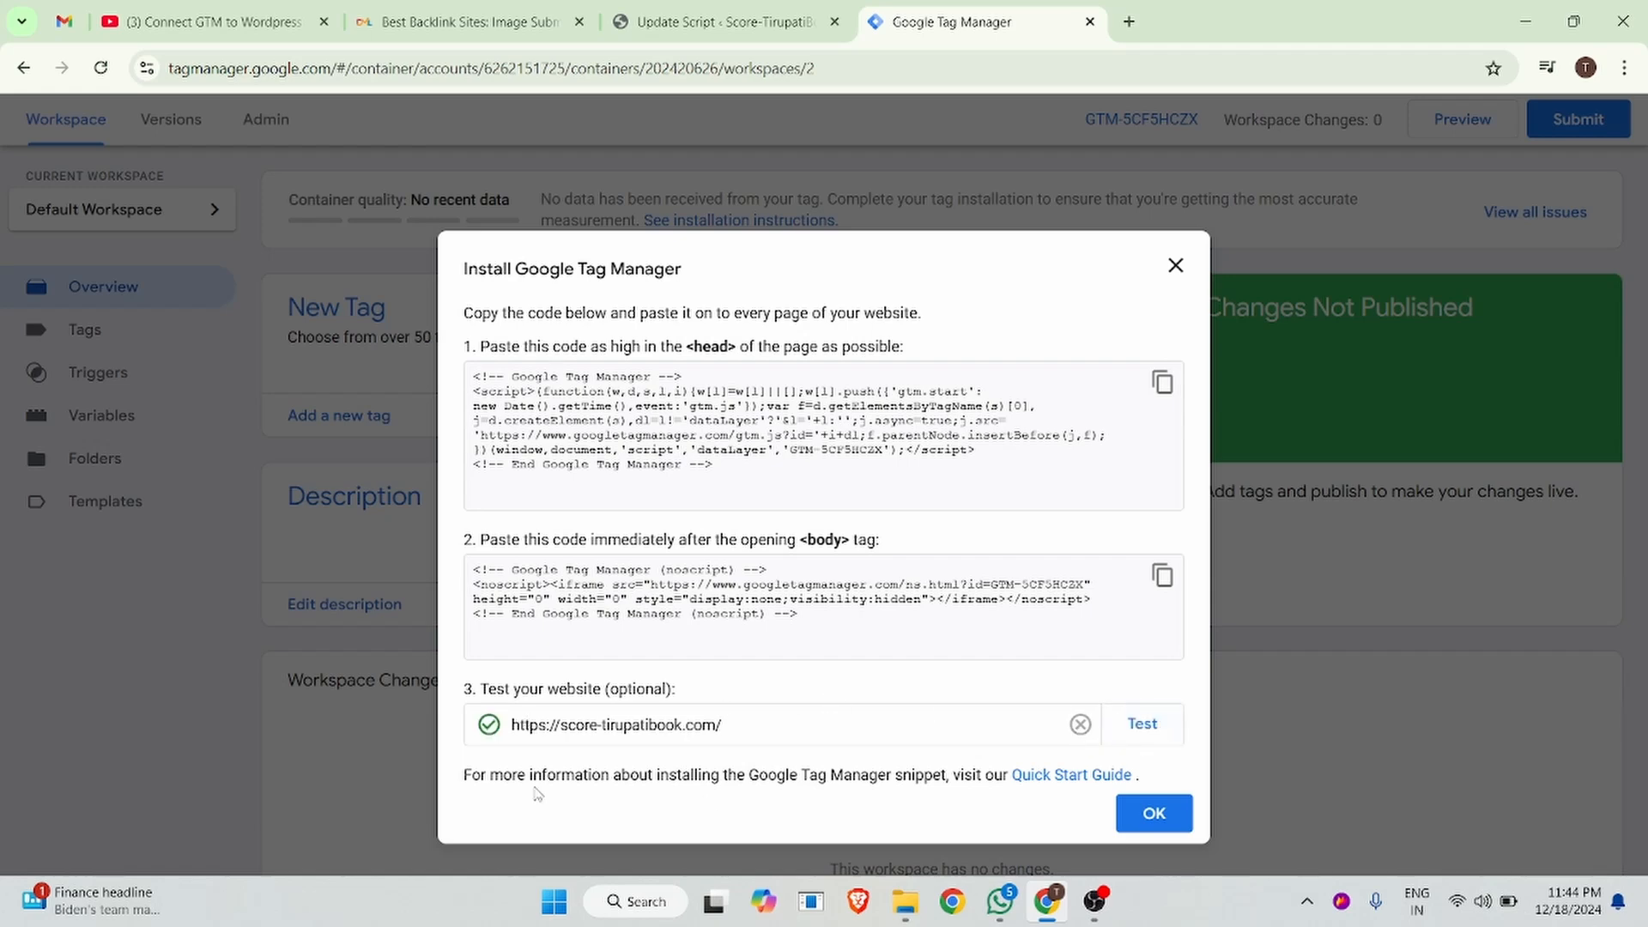
{"action": "left_click", "coordinate": [1154, 812]}
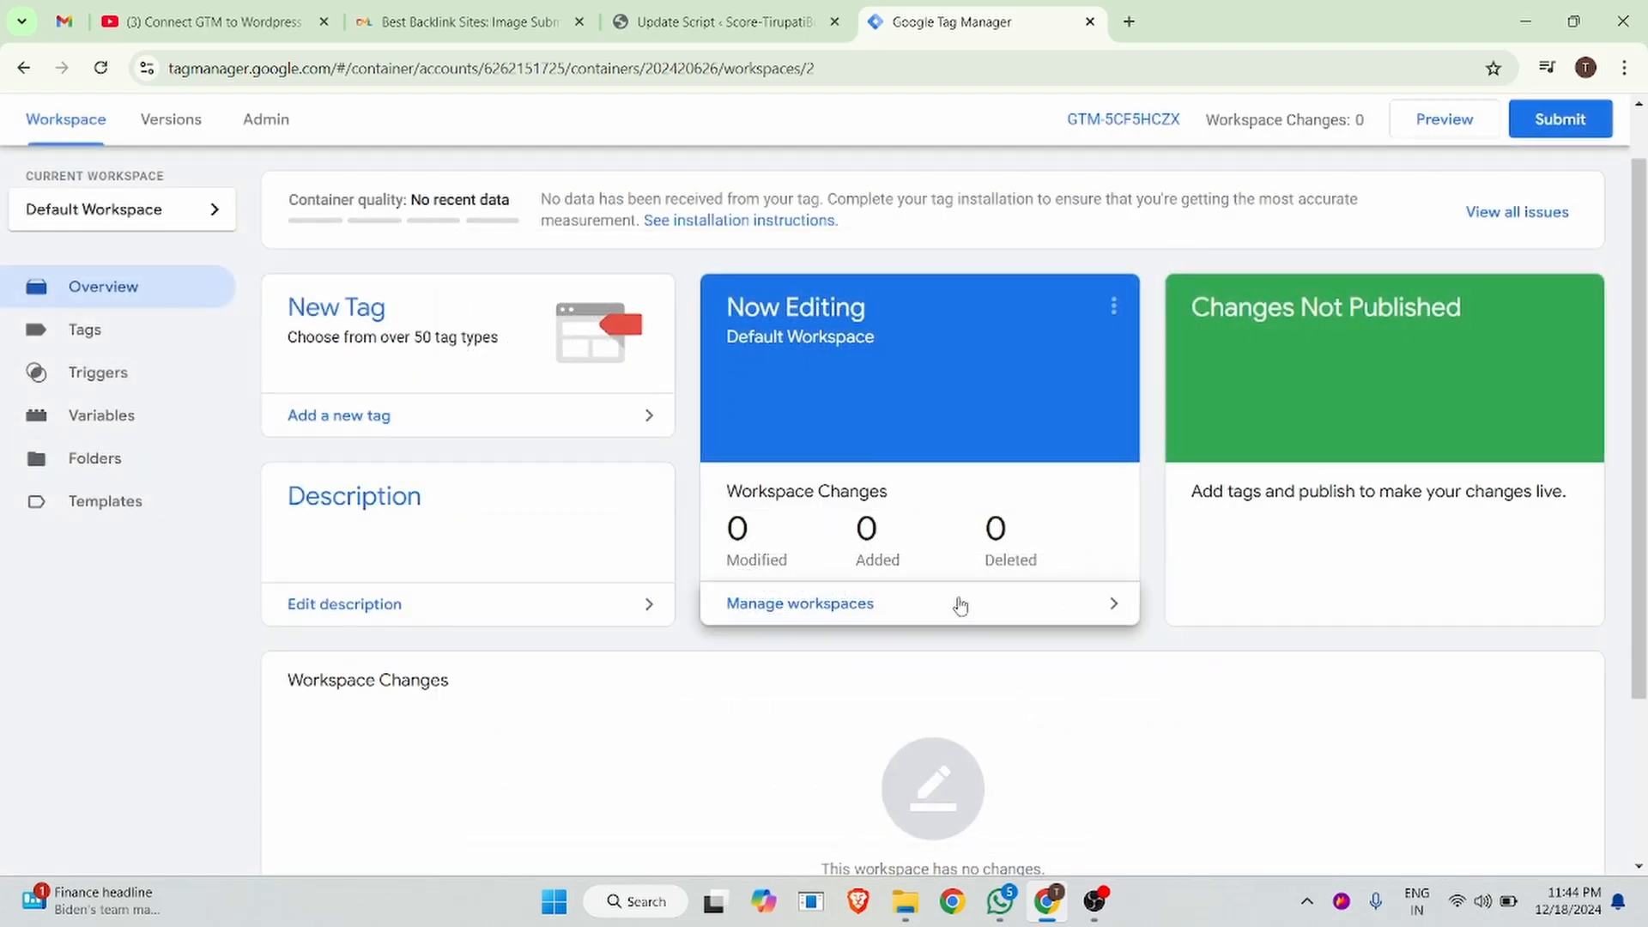
{"action": "left_click", "coordinate": [1446, 118]}
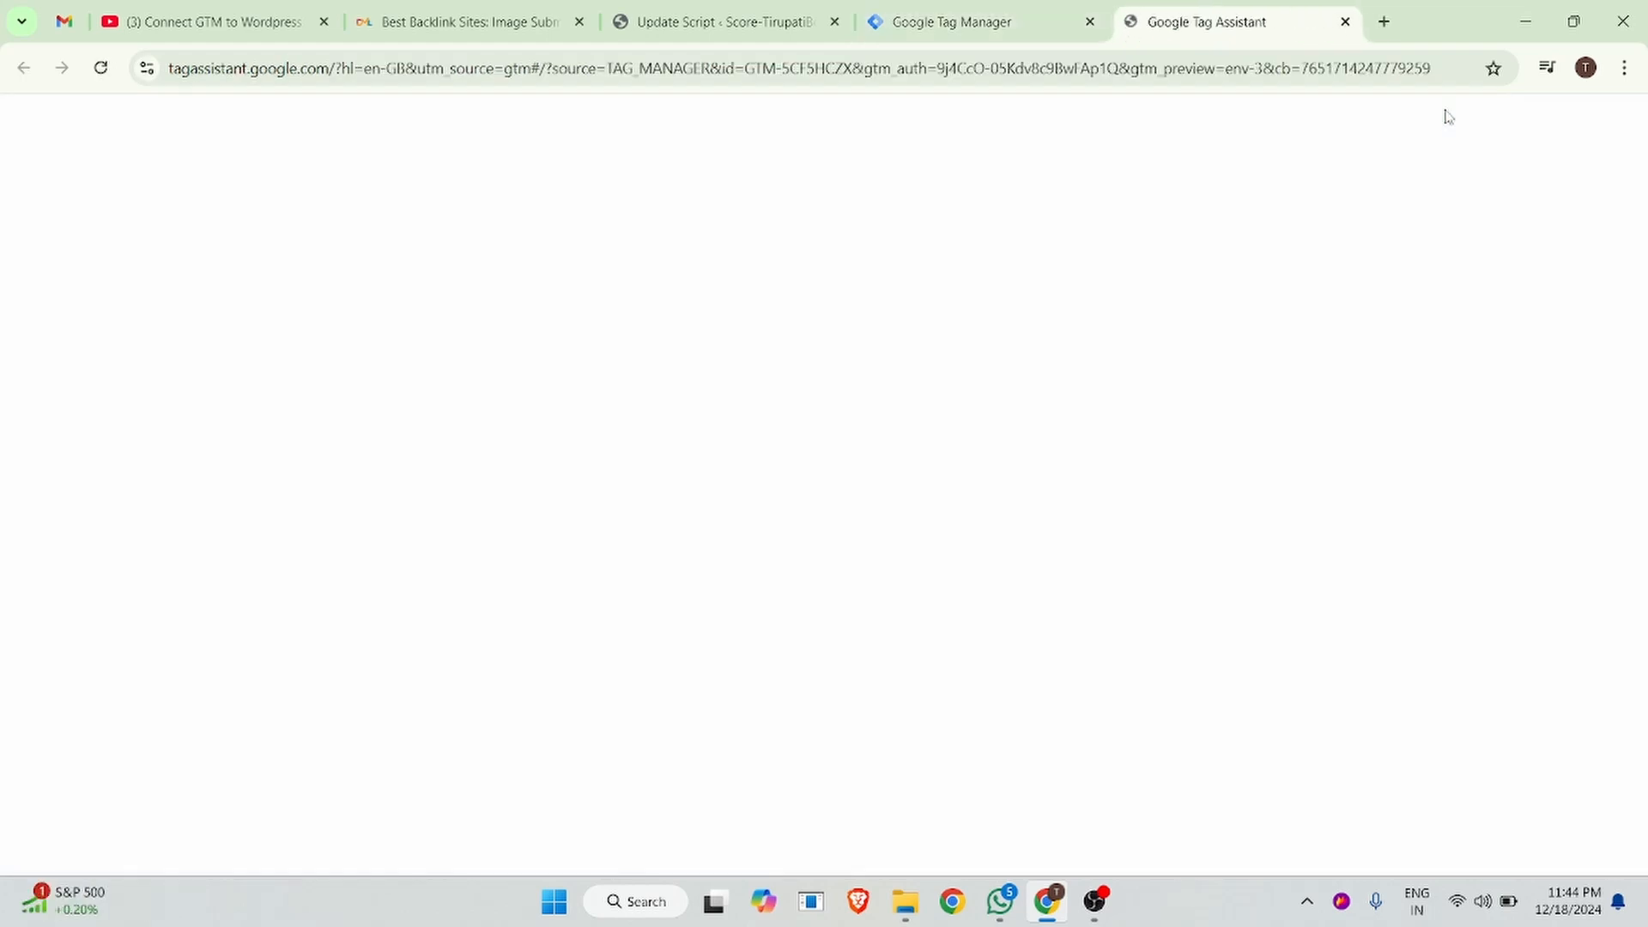
{"action": "right_click", "coordinate": [1447, 117]}
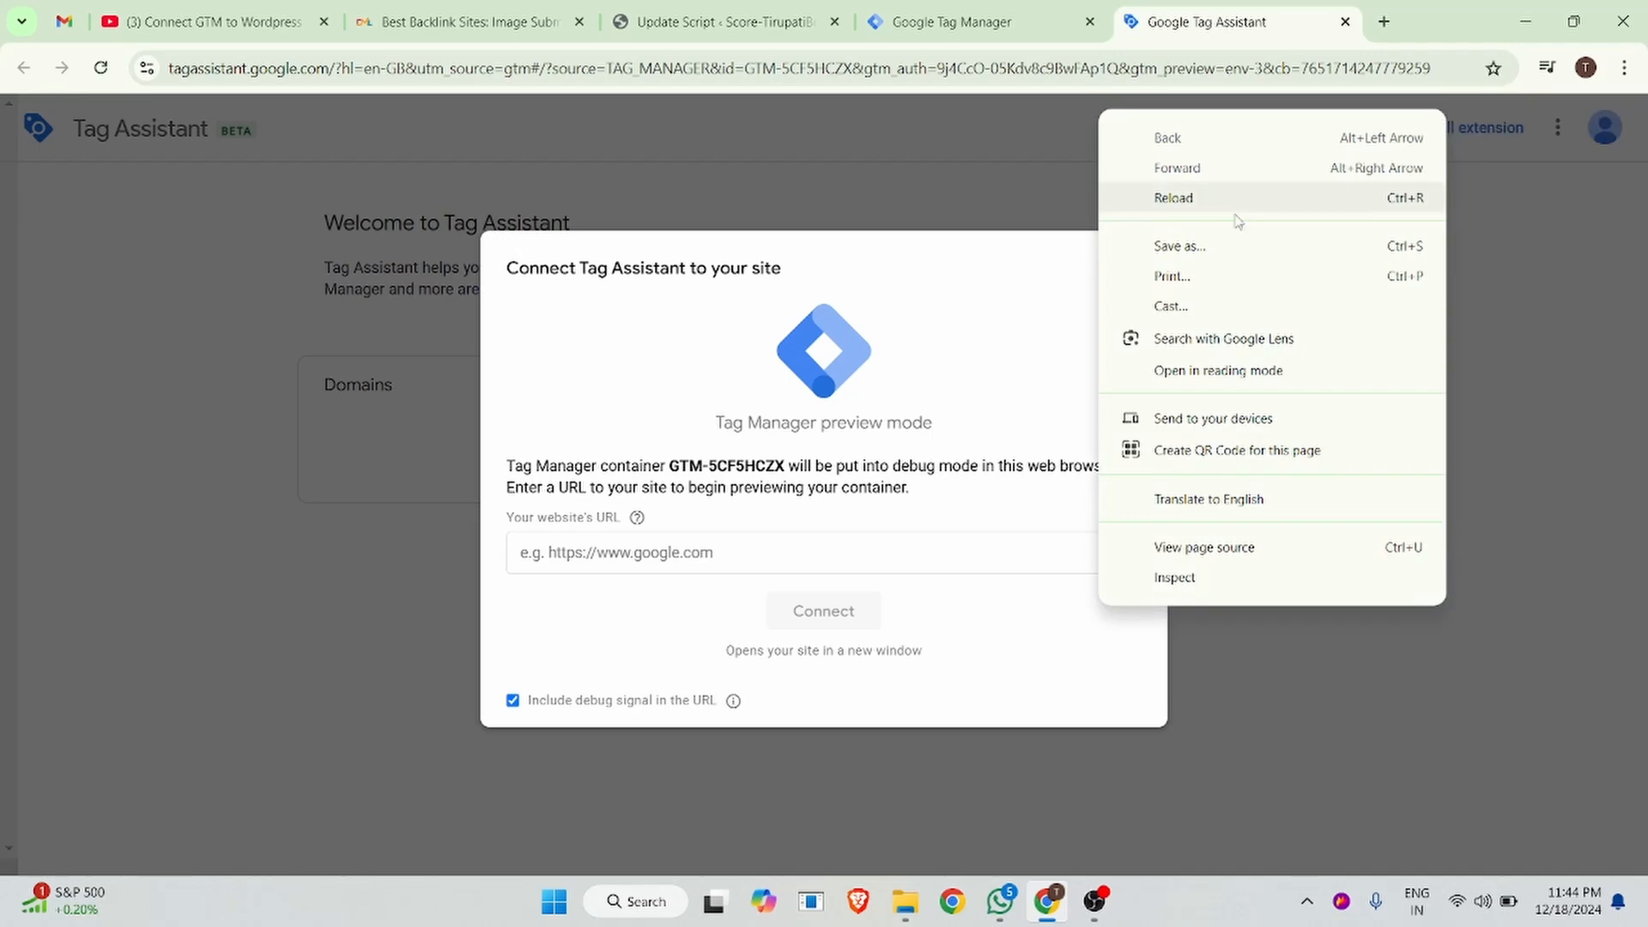
{"action": "left_click", "coordinate": [613, 565]}
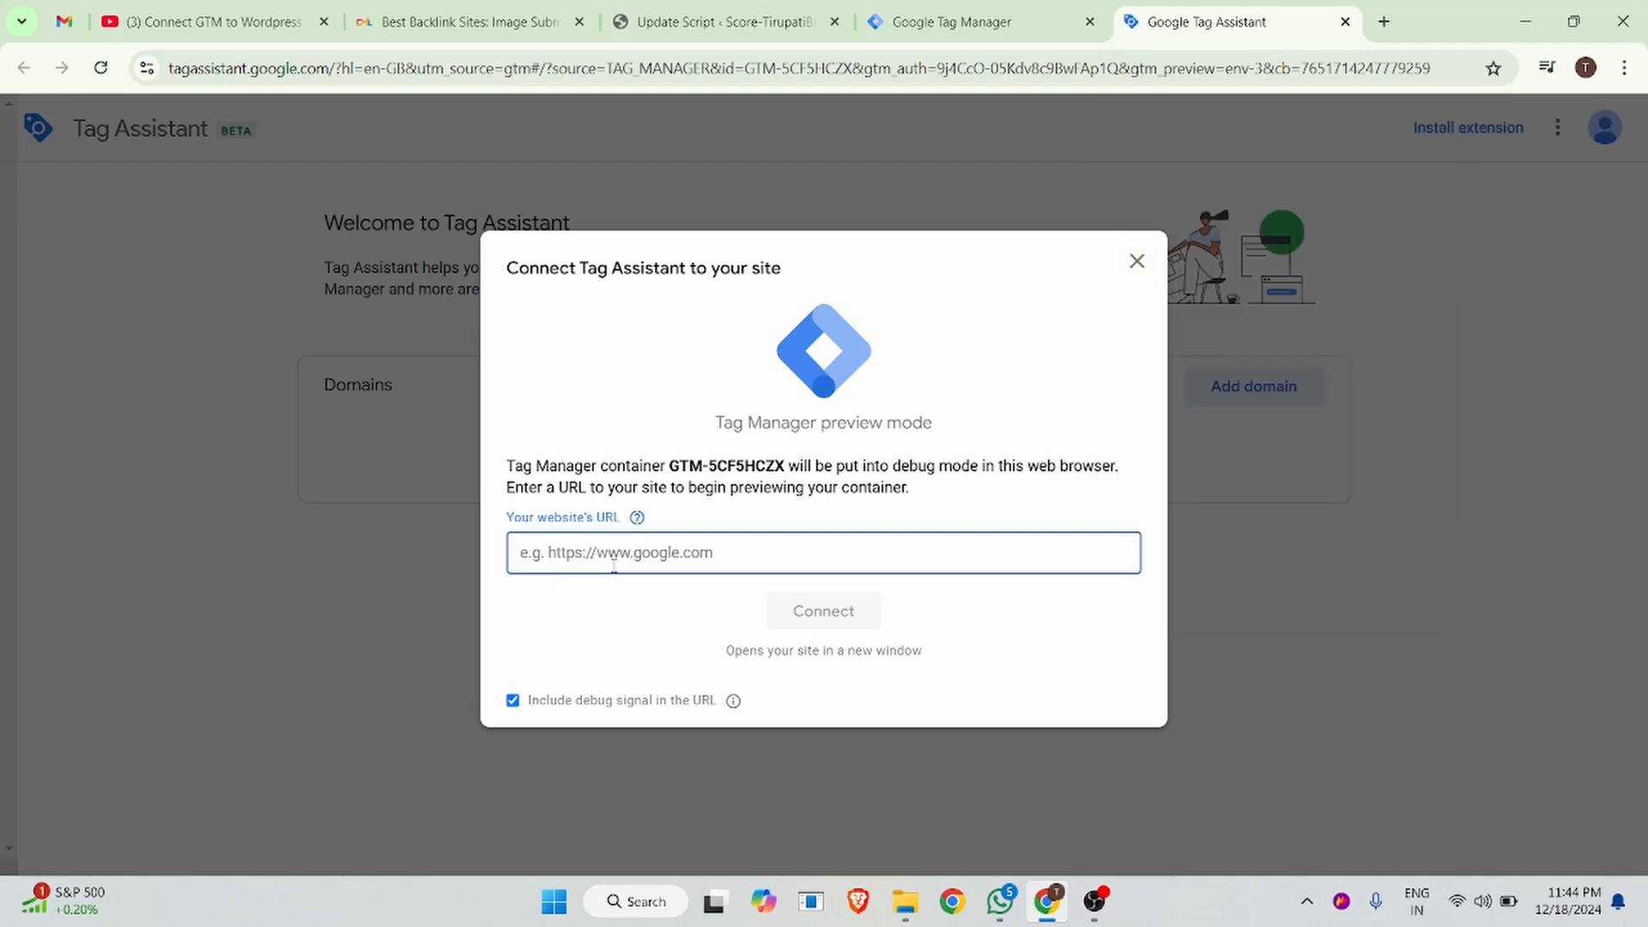
{"action": "key", "text": "ctrl+v"}
{"action": "left_click", "coordinate": [823, 611]}
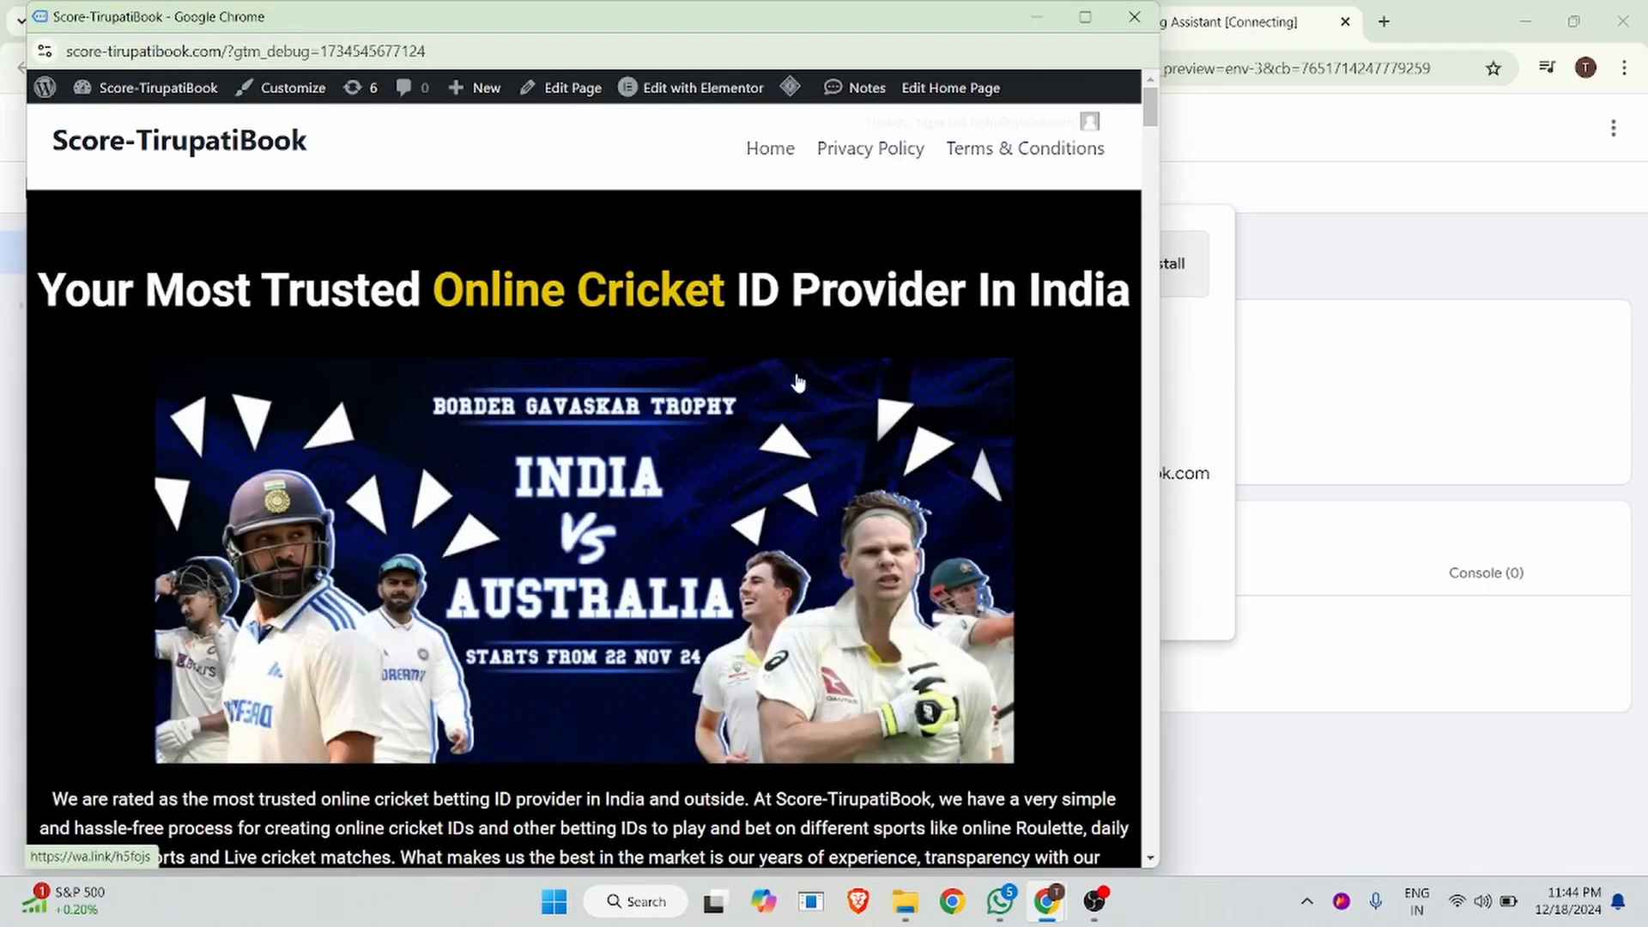
Look over the debug copy of the site, minimise its window, and continue to the Tag Assistant summary.
{"action": "scroll", "coordinate": [554, 455], "scroll_direction": "down", "scroll_amount": 15}
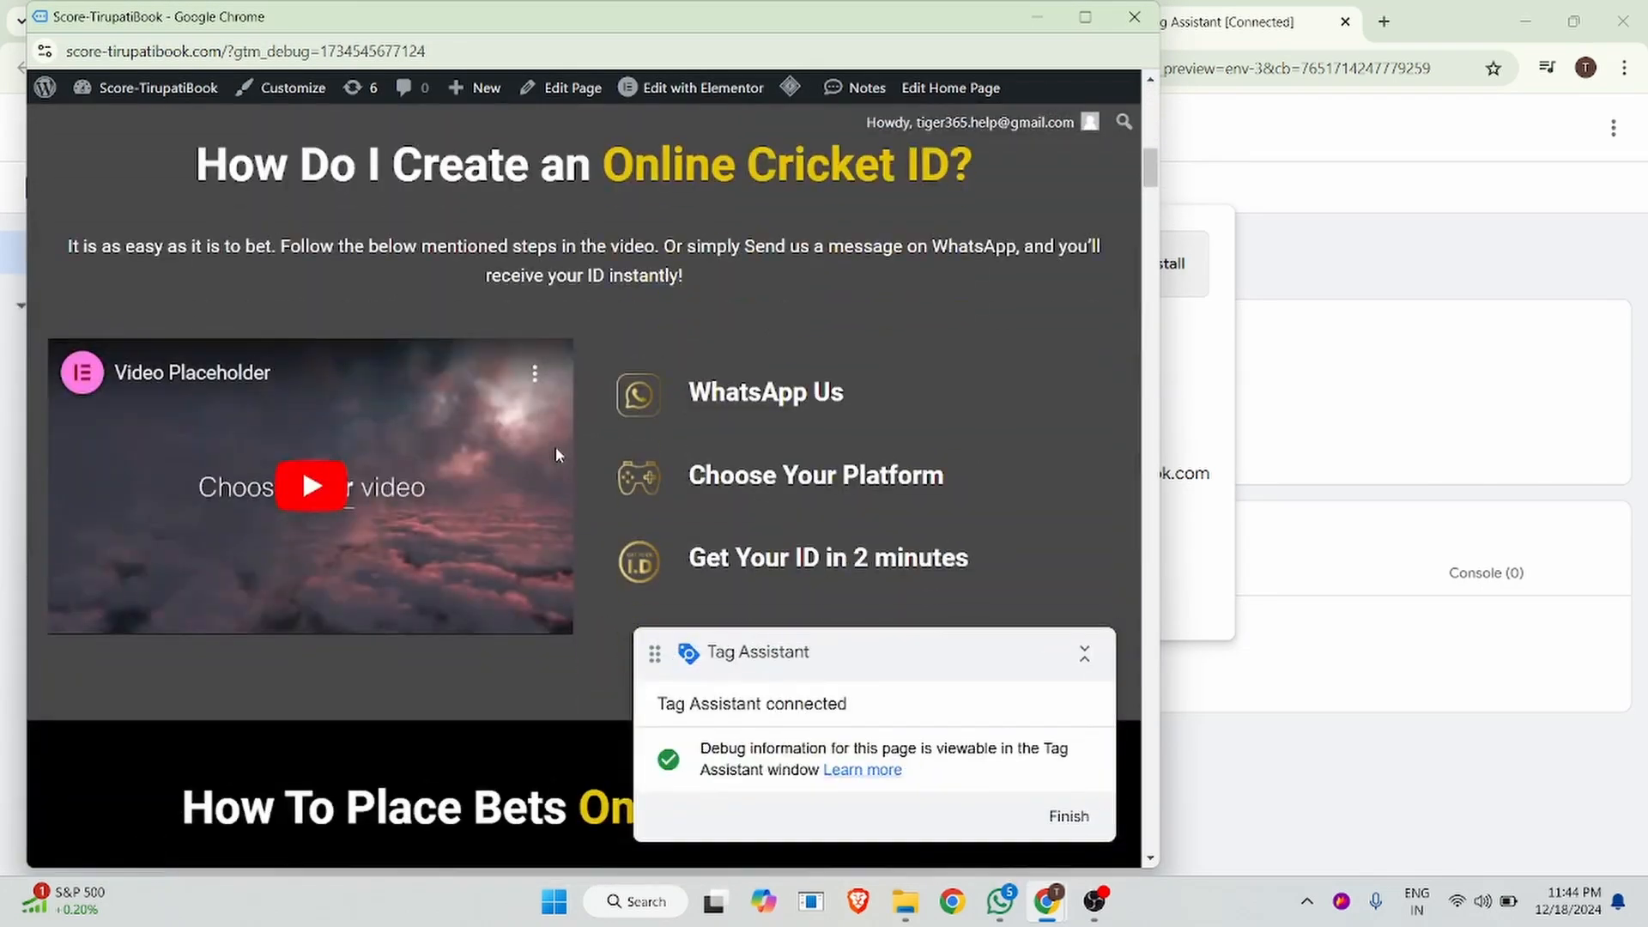
{"action": "scroll", "coordinate": [554, 455], "scroll_direction": "down", "scroll_amount": 1}
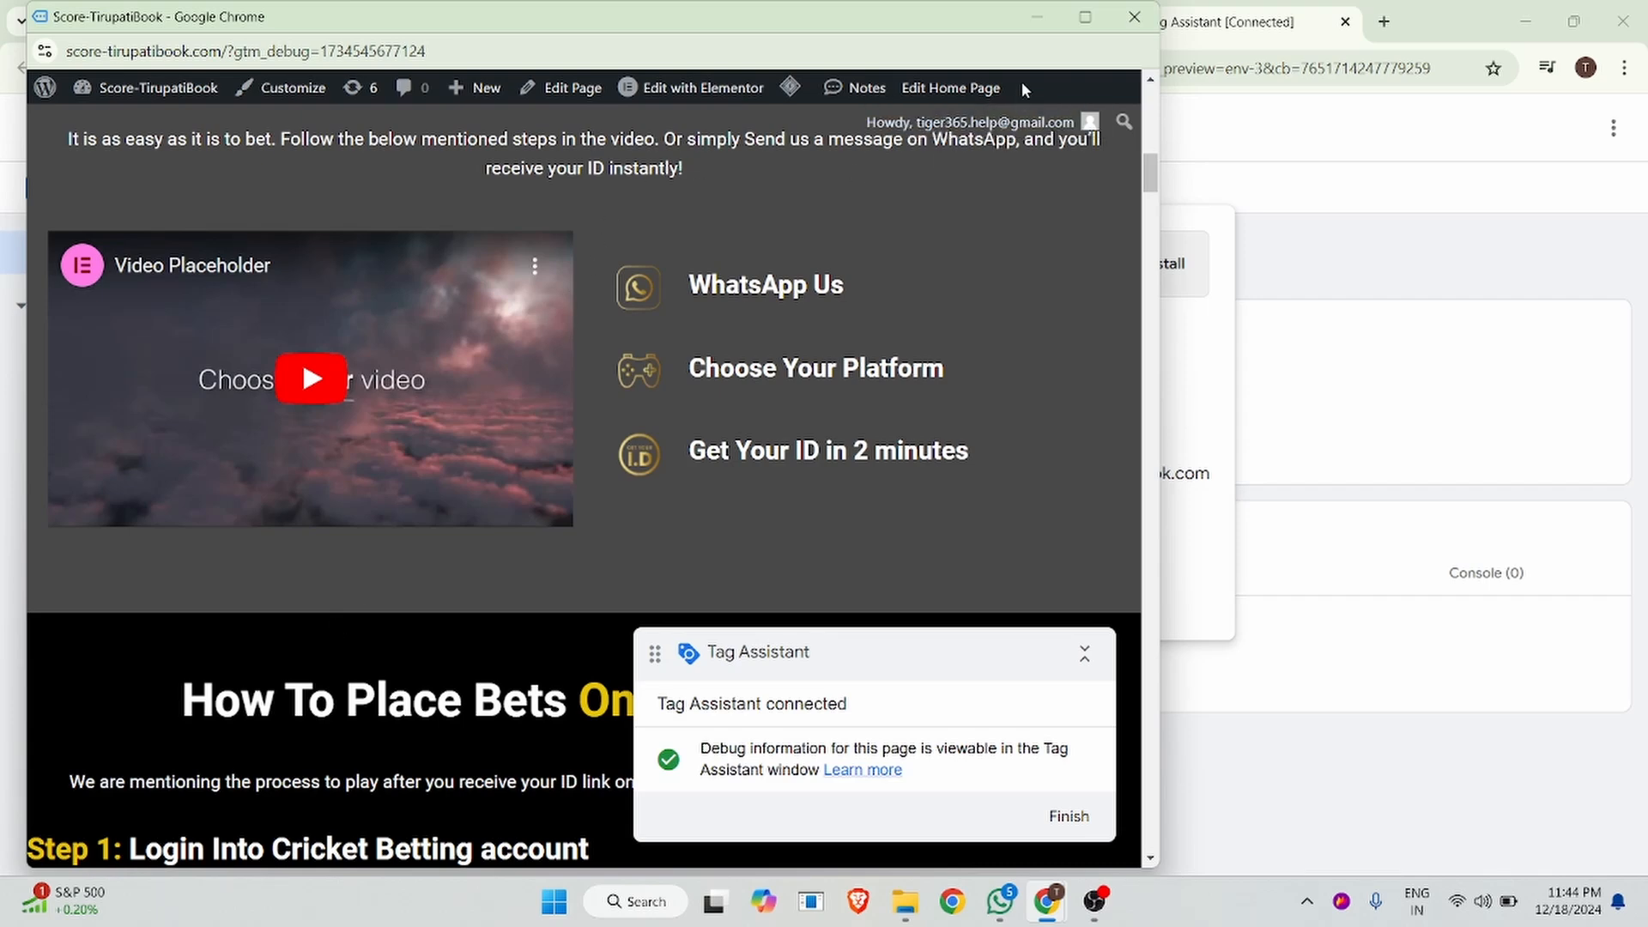
{"action": "left_click", "coordinate": [1036, 17]}
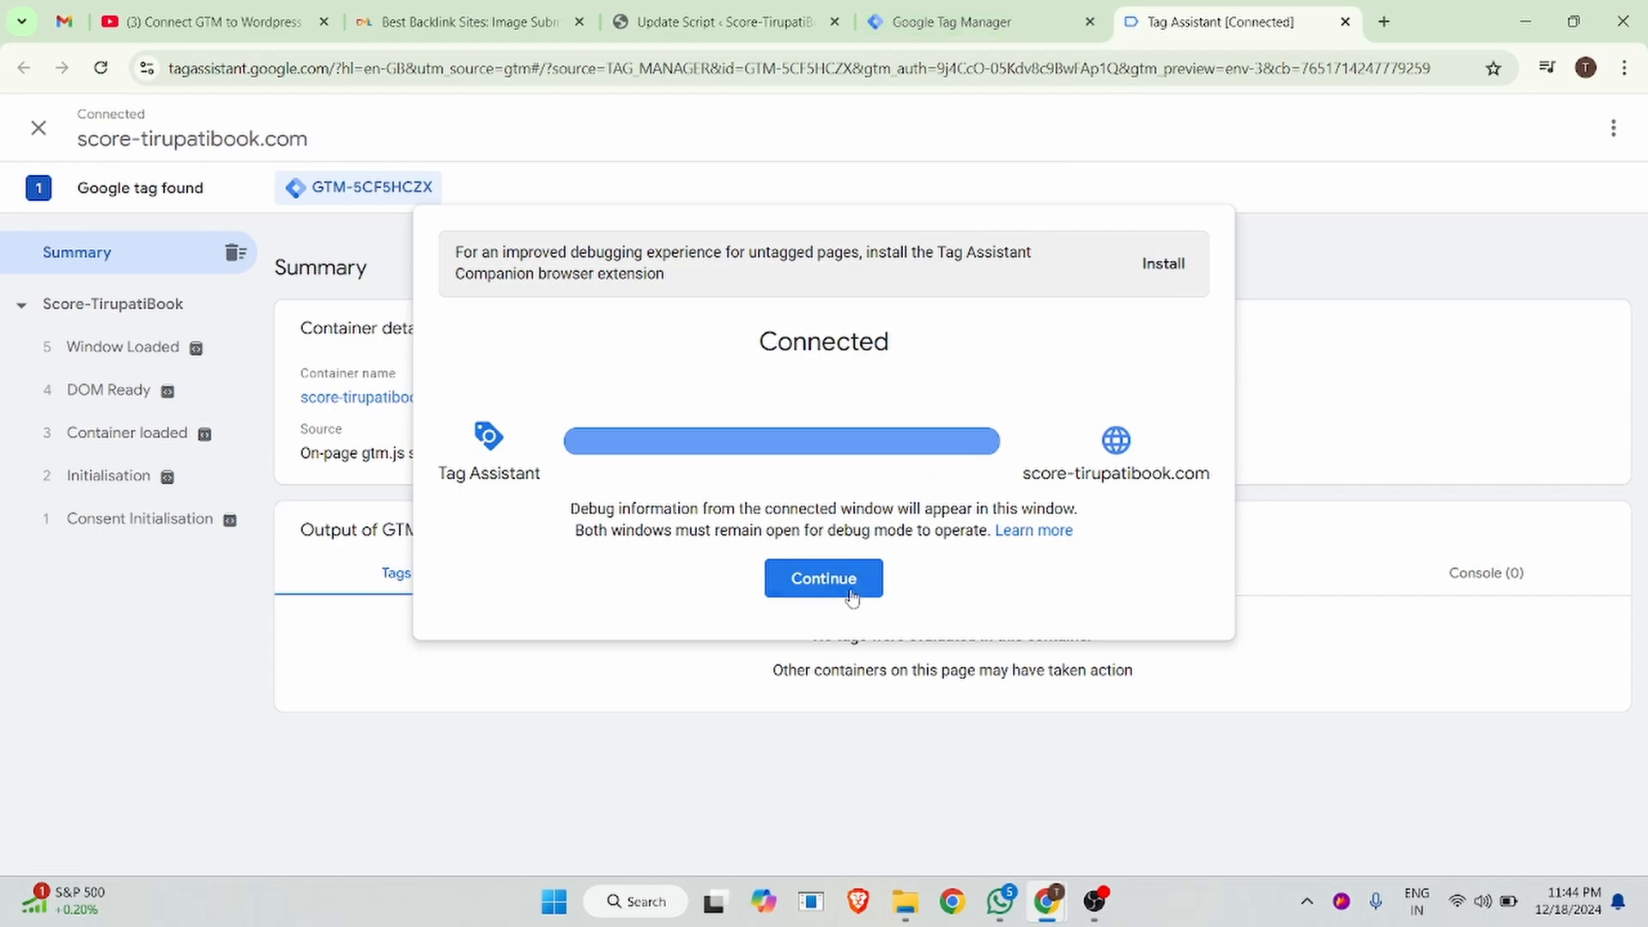
{"action": "left_click", "coordinate": [825, 581]}
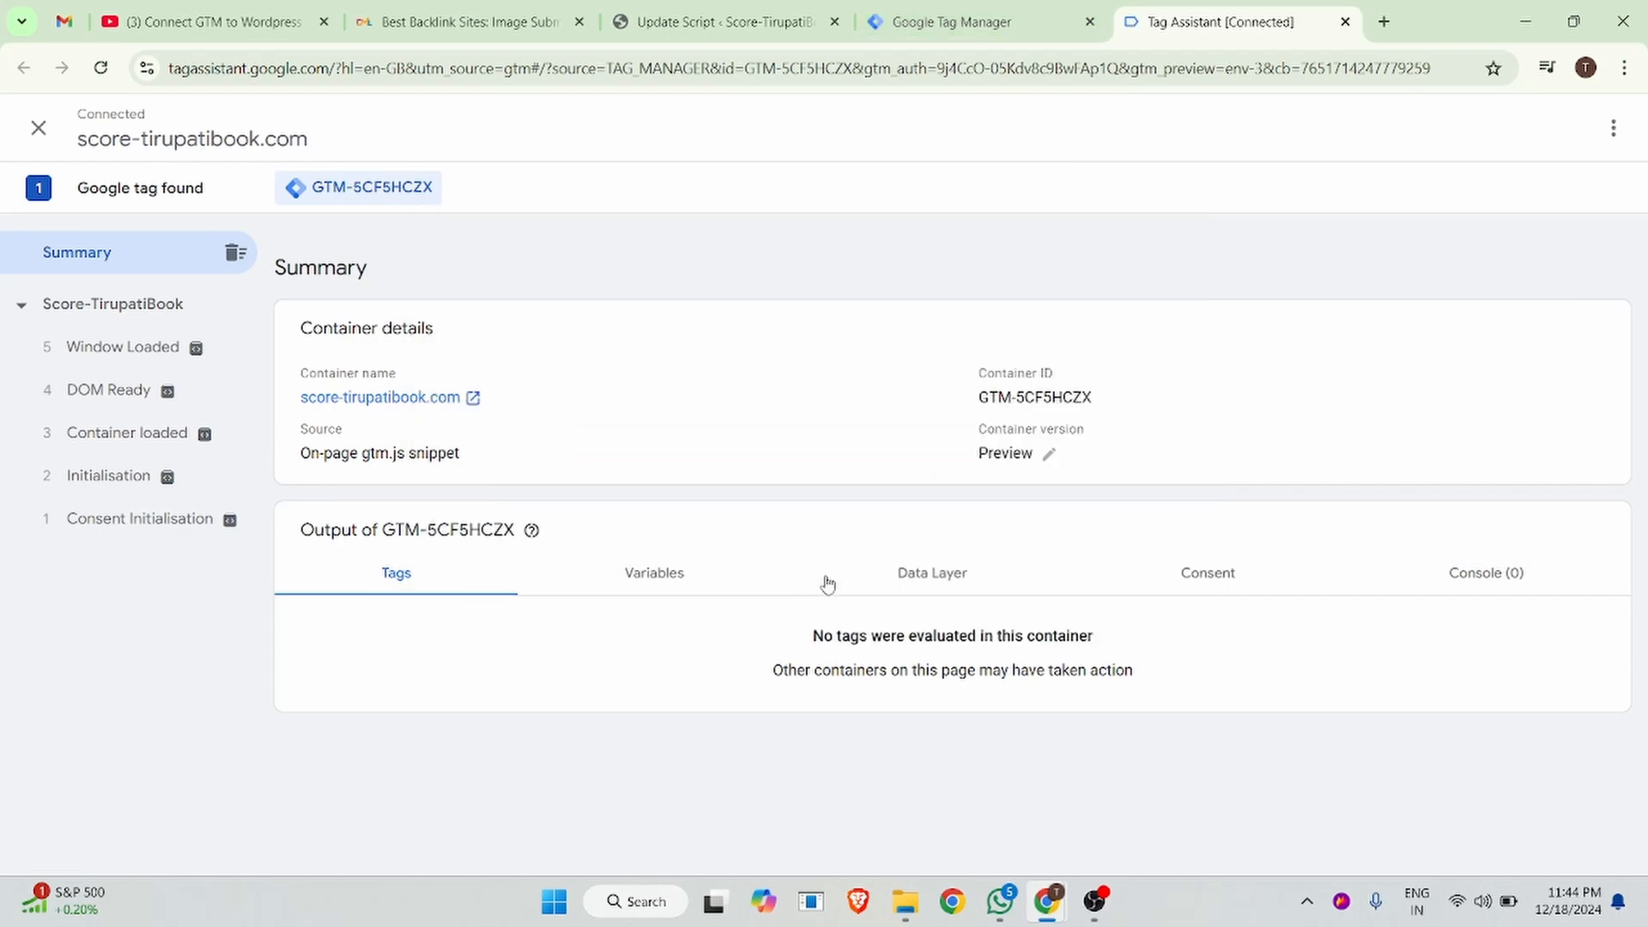
Stop the Tag Assistant debugging session and return to the Google Tag Manager workspace.
{"action": "left_click", "coordinate": [38, 128]}
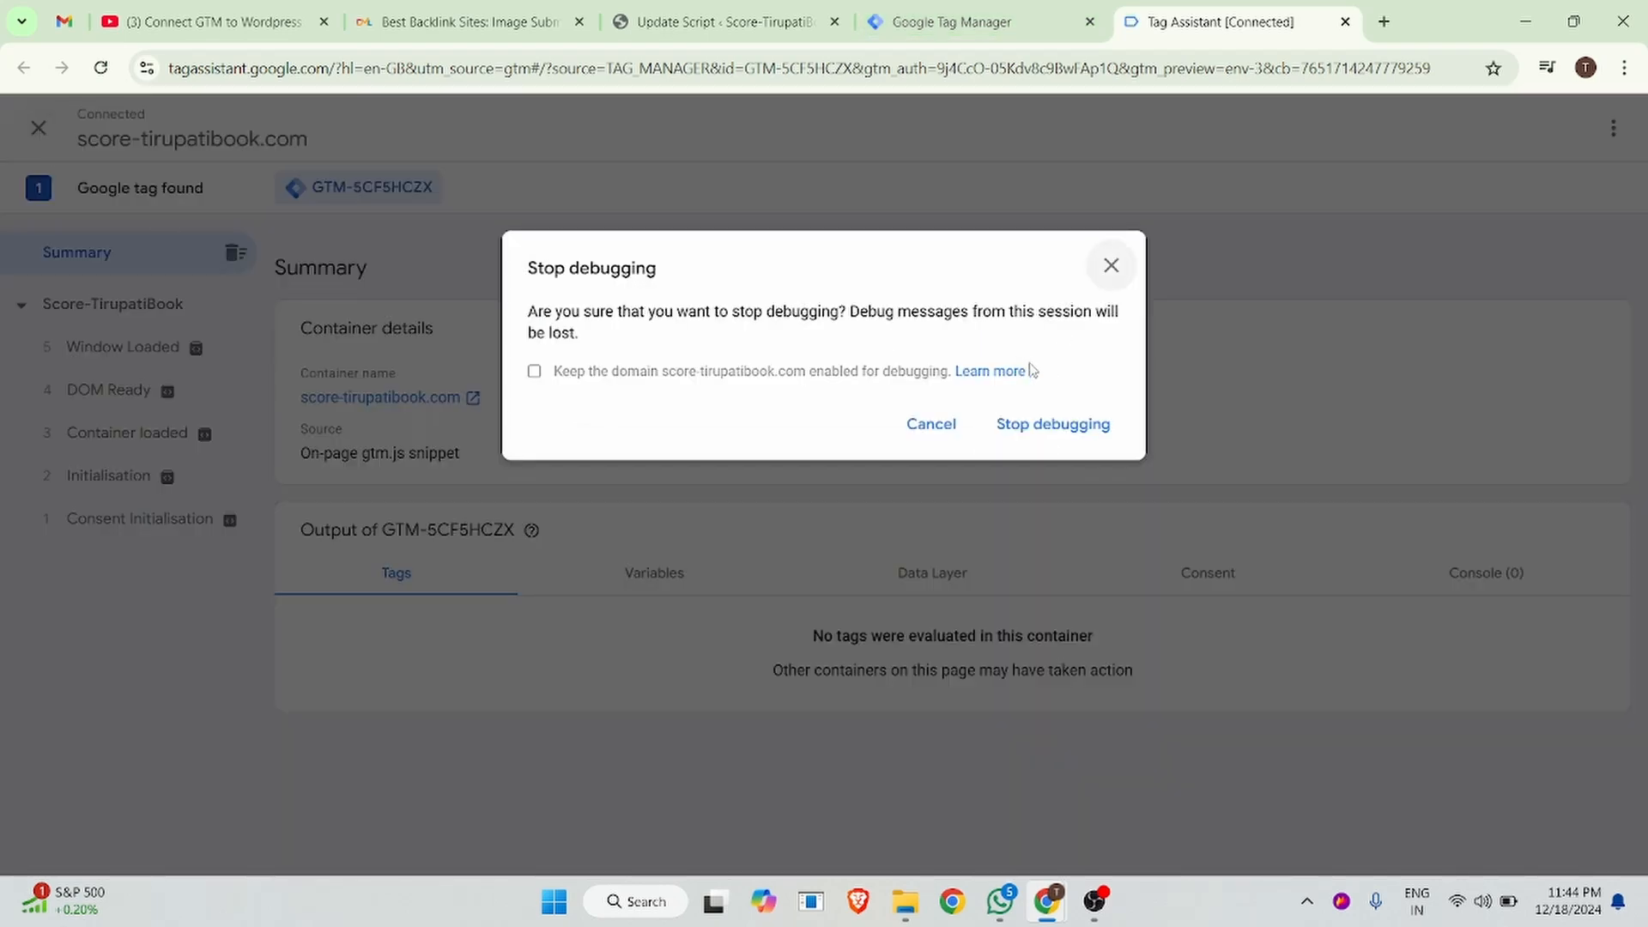
{"action": "left_click", "coordinate": [1048, 432]}
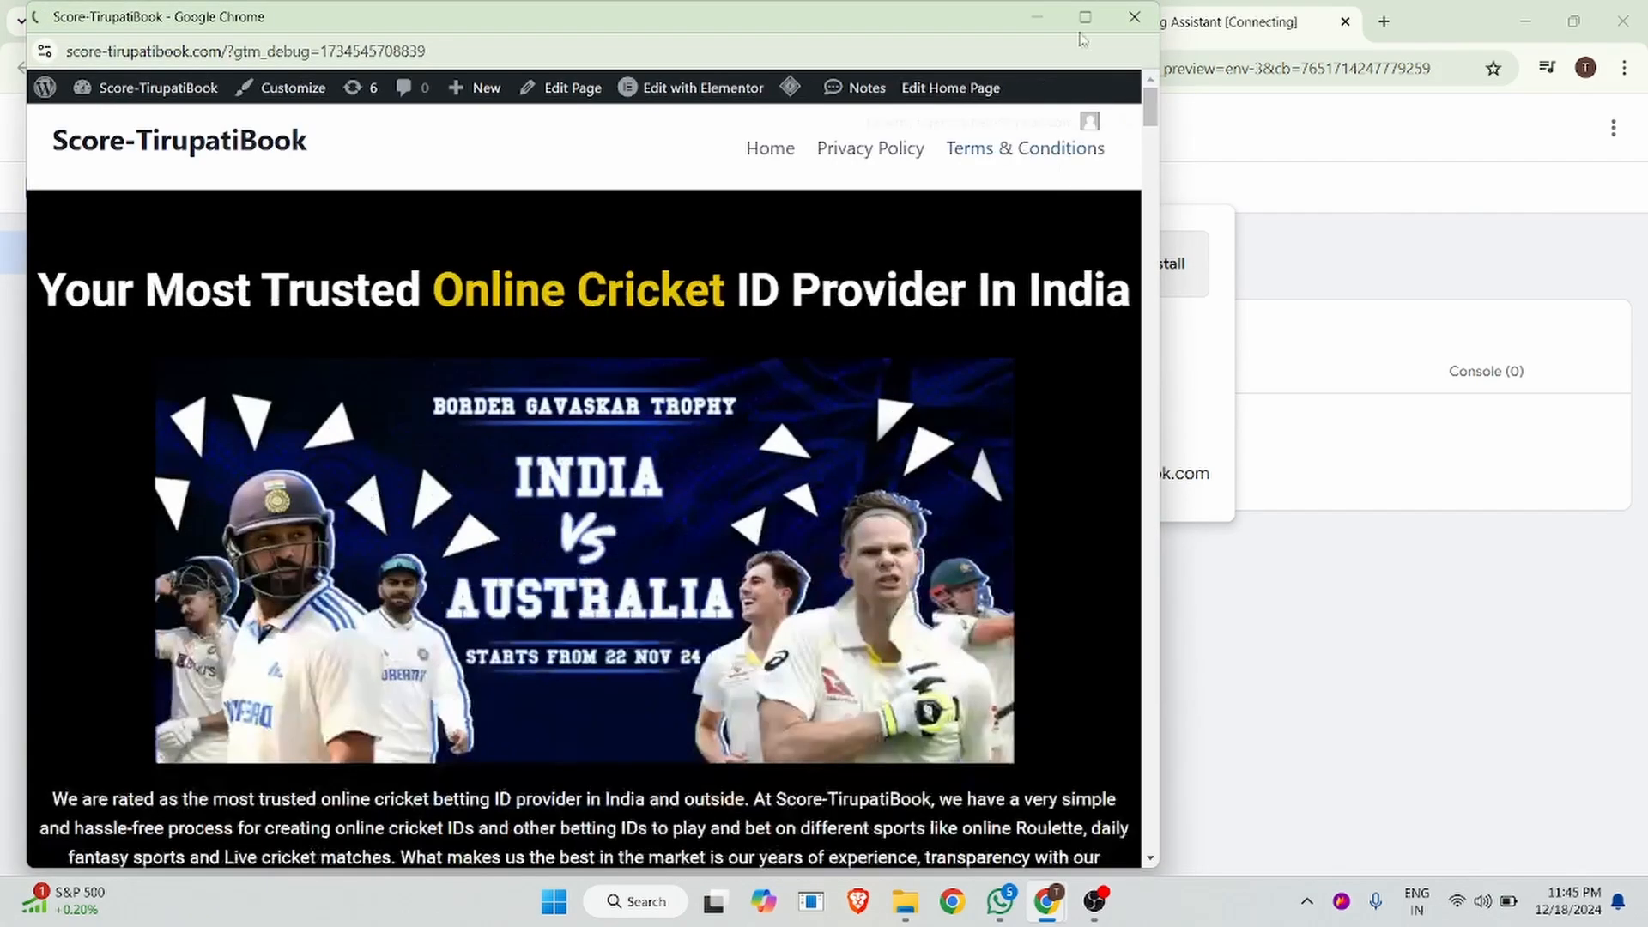
{"action": "left_click", "coordinate": [1311, 233]}
{"action": "left_click", "coordinate": [953, 21]}
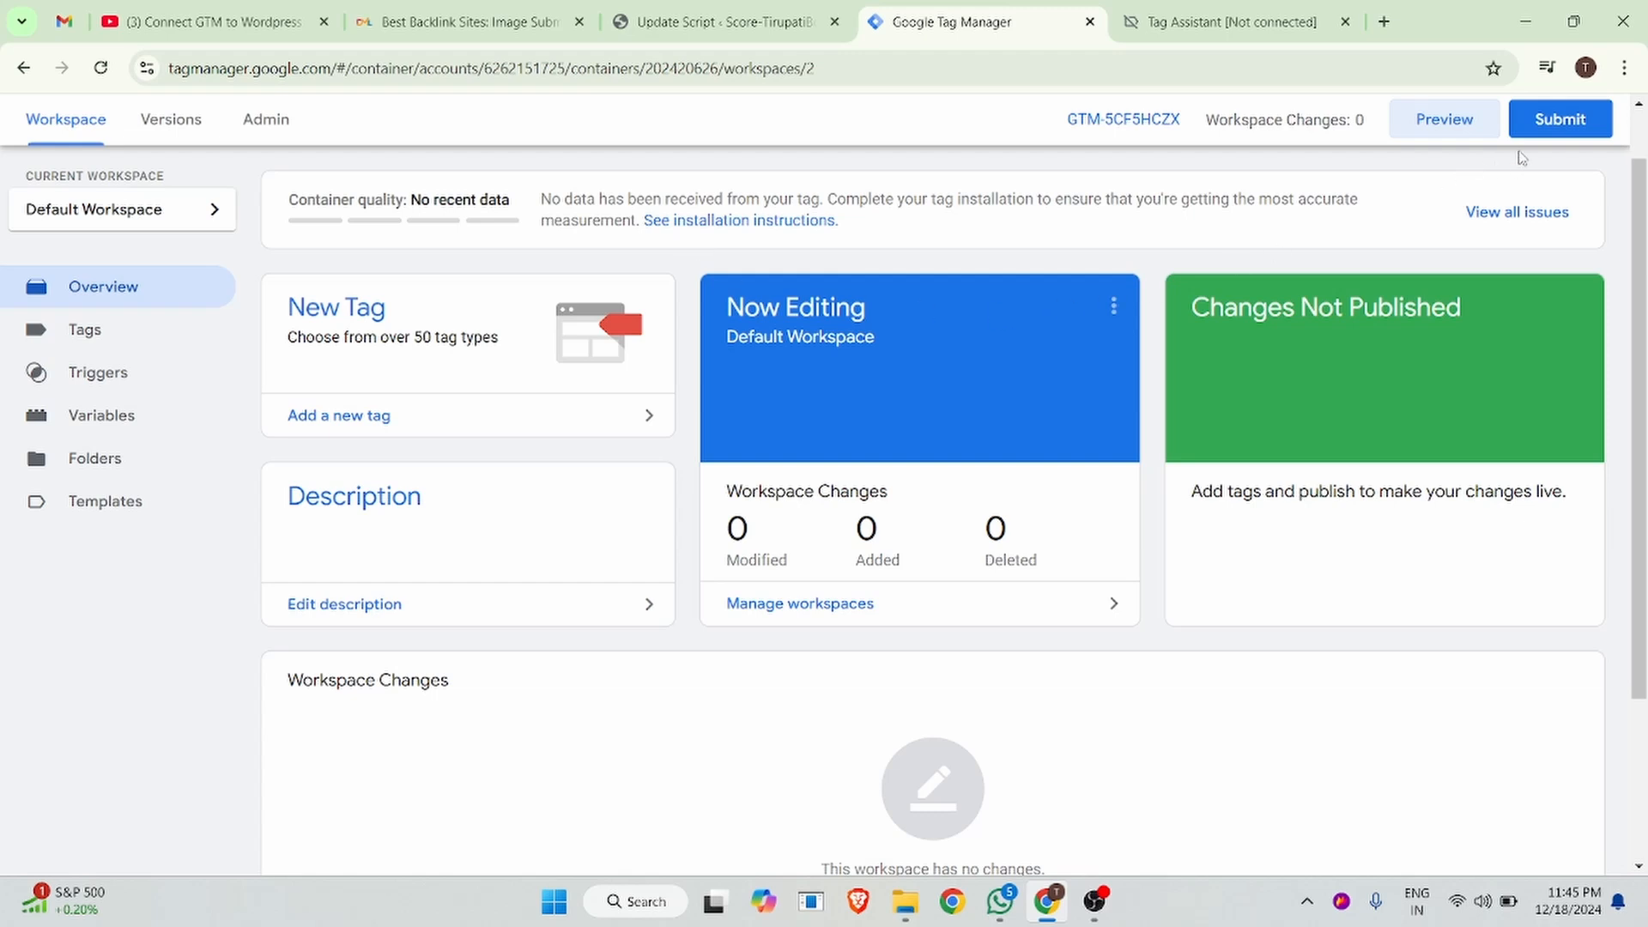
{"action": "left_click", "coordinate": [1560, 124]}
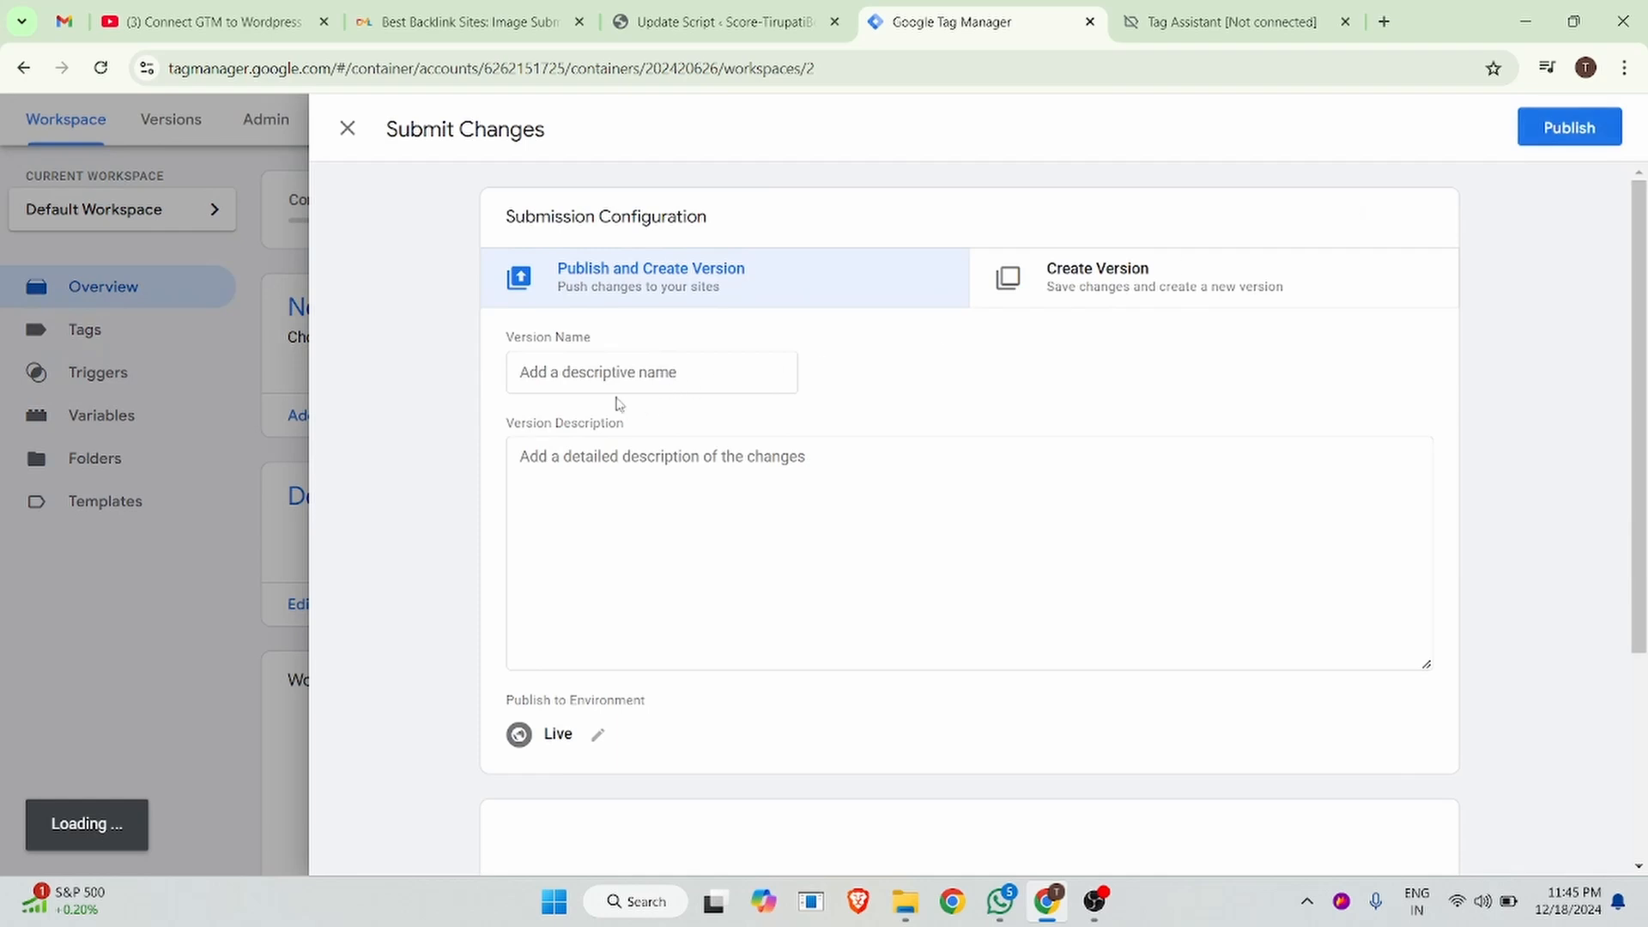
{"action": "left_click", "coordinate": [597, 376]}
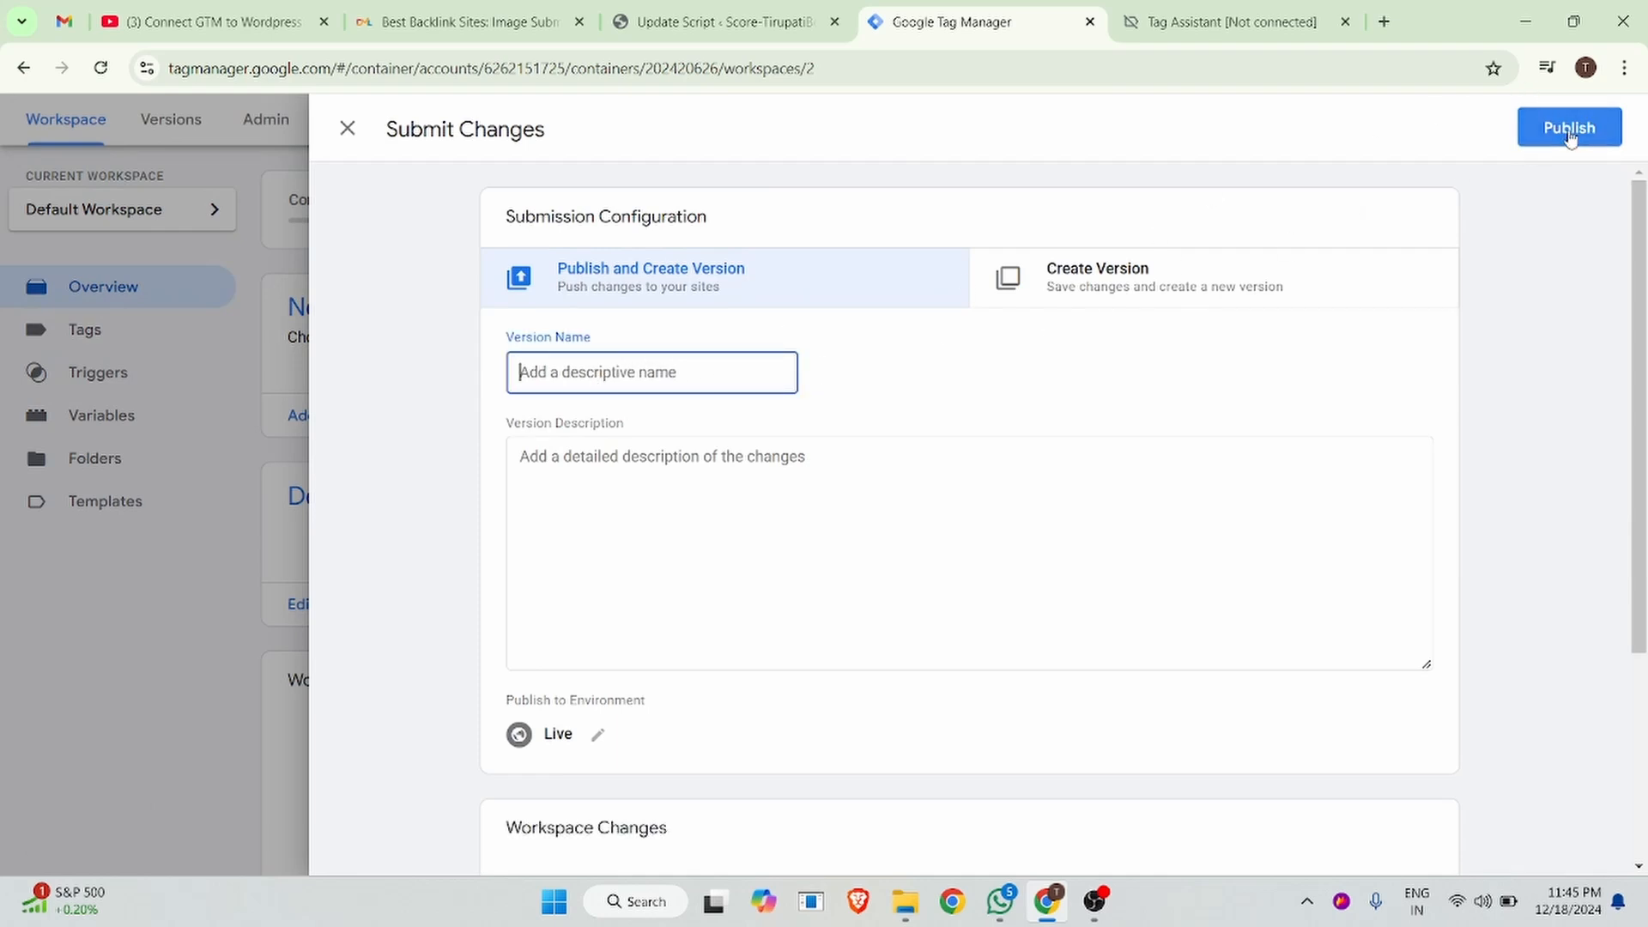
{"action": "left_click", "coordinate": [346, 128]}
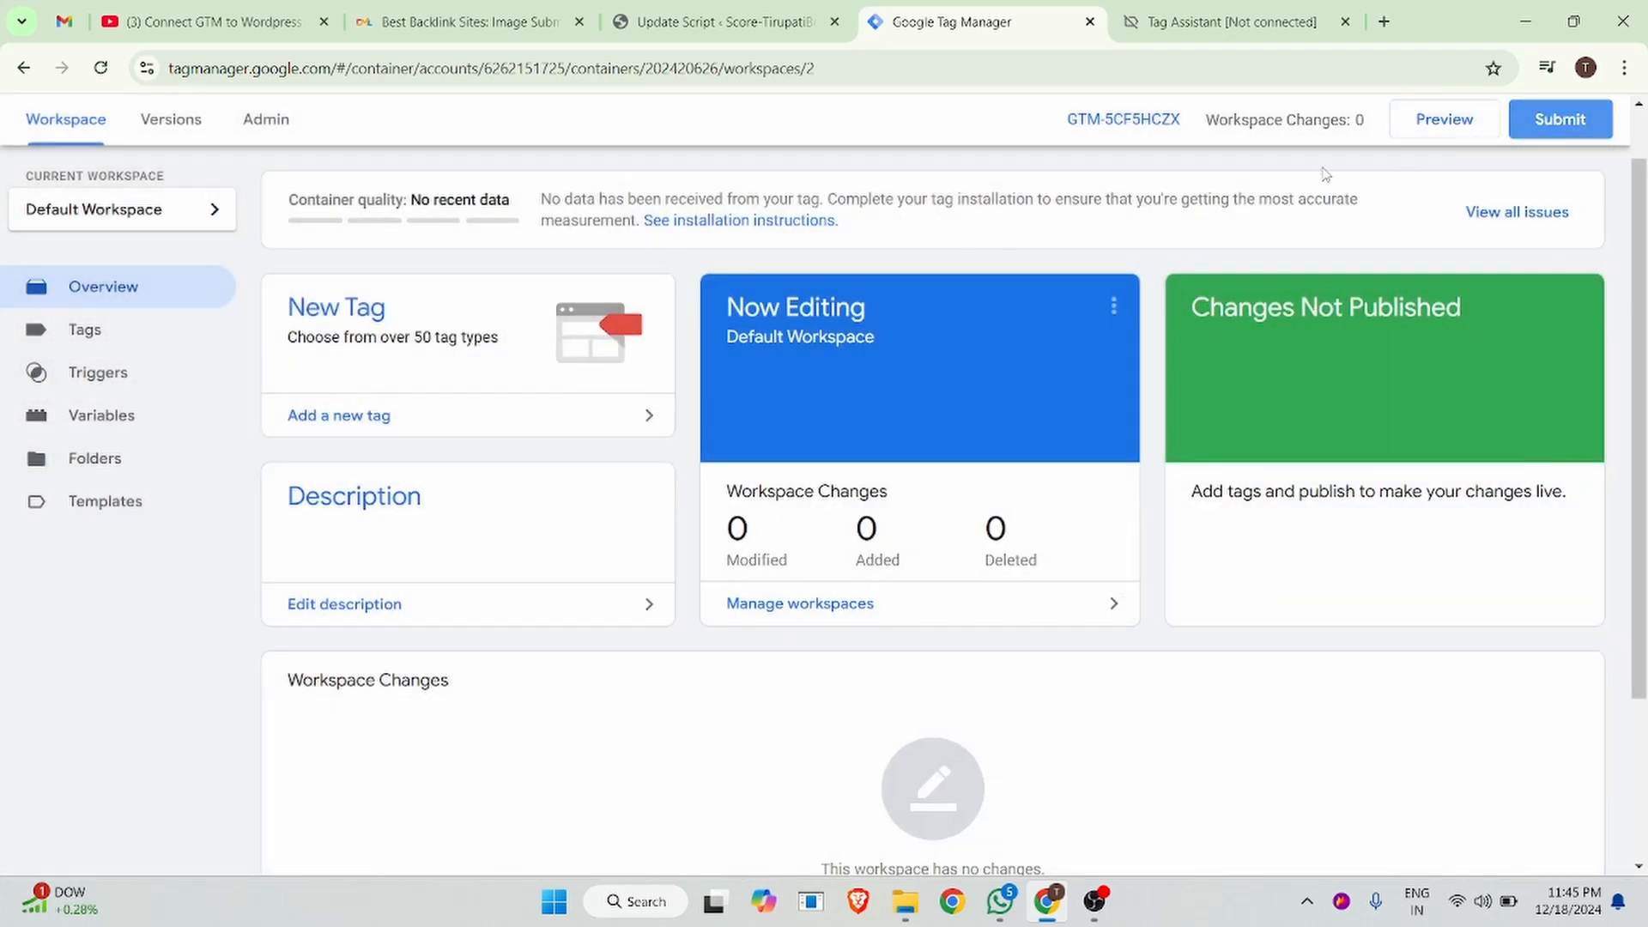
Publish the workspace to the Live environment without a version name or description, and close the version summary.
{"action": "left_click", "coordinate": [1560, 120]}
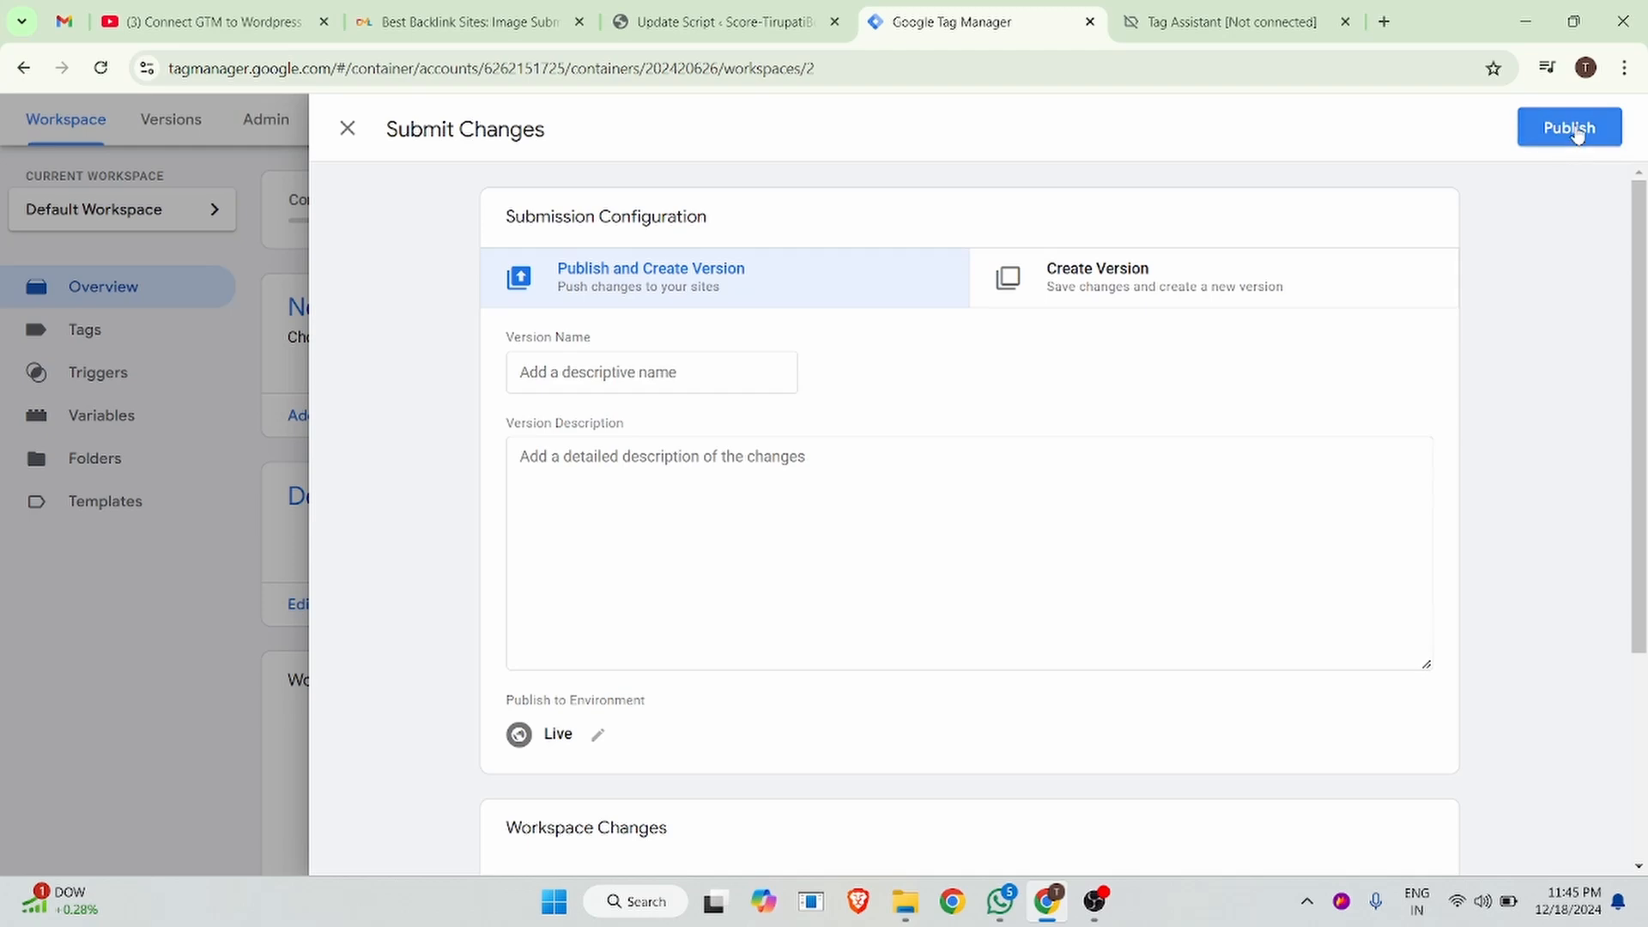
{"action": "left_click", "coordinate": [1570, 126]}
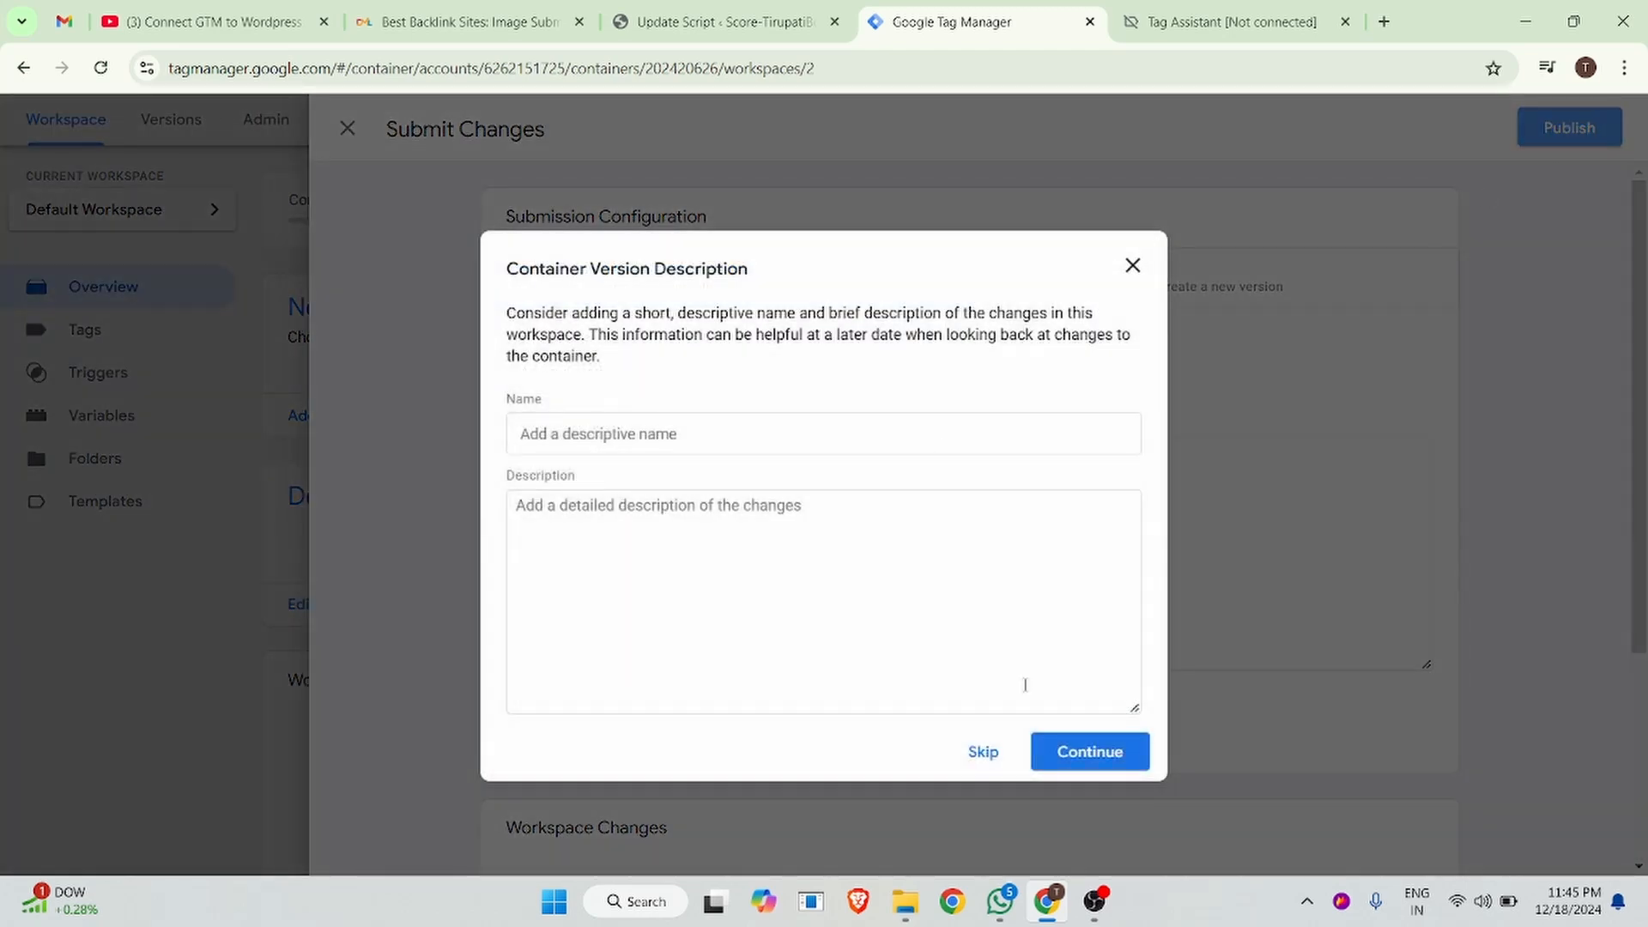
{"action": "left_click", "coordinate": [1121, 757]}
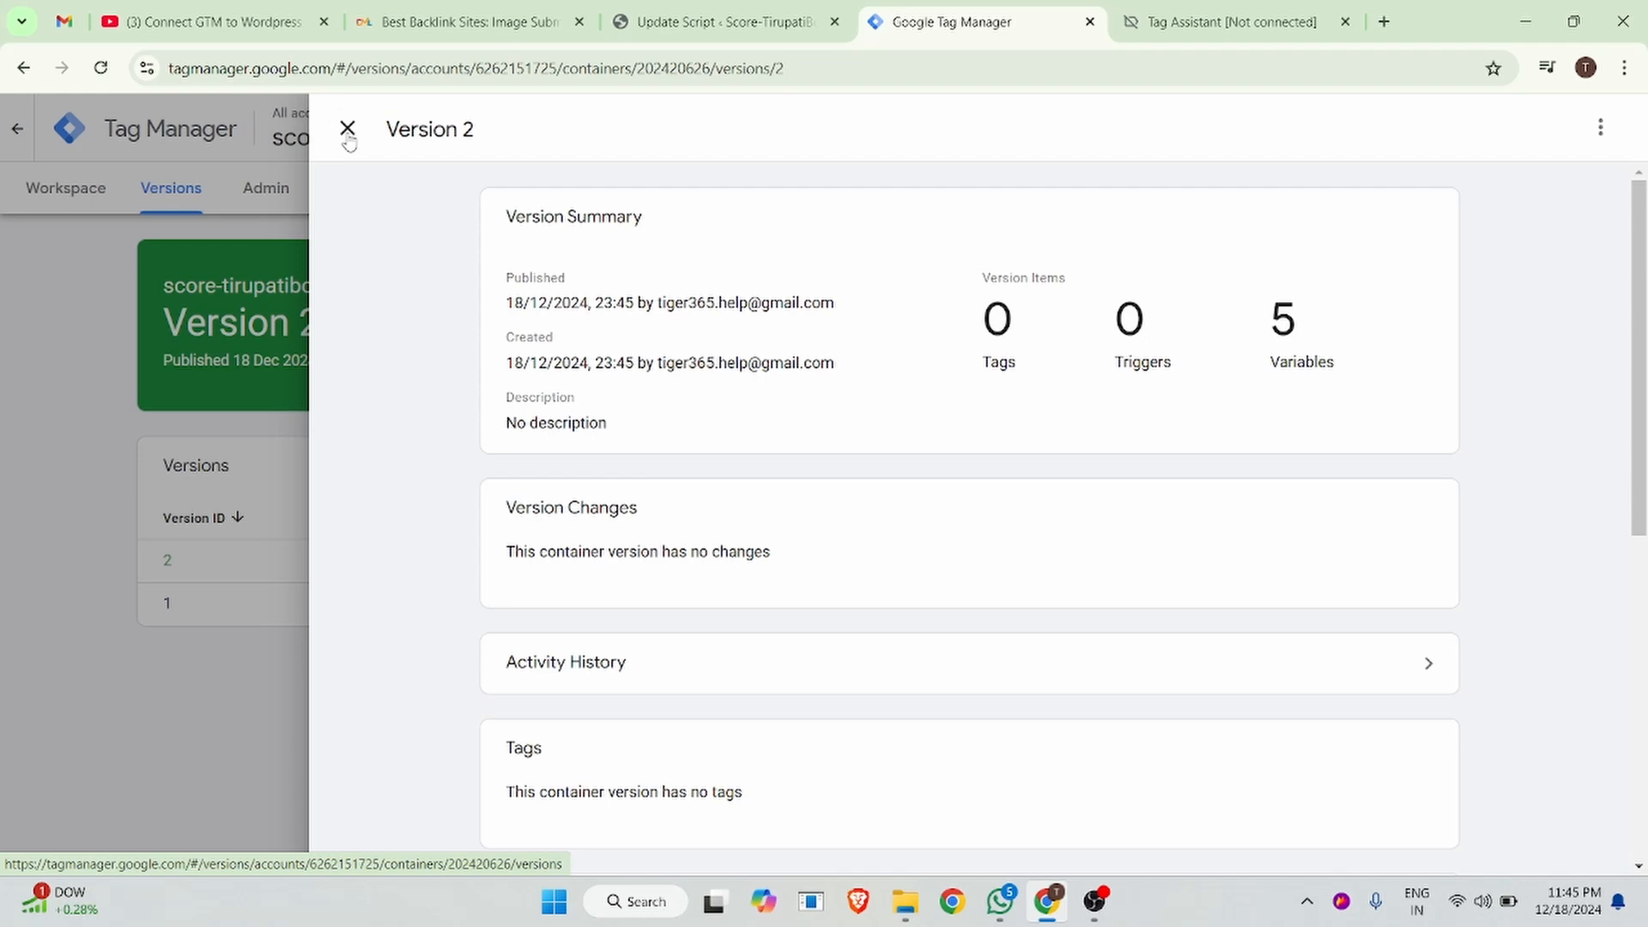
{"action": "left_click", "coordinate": [348, 130]}
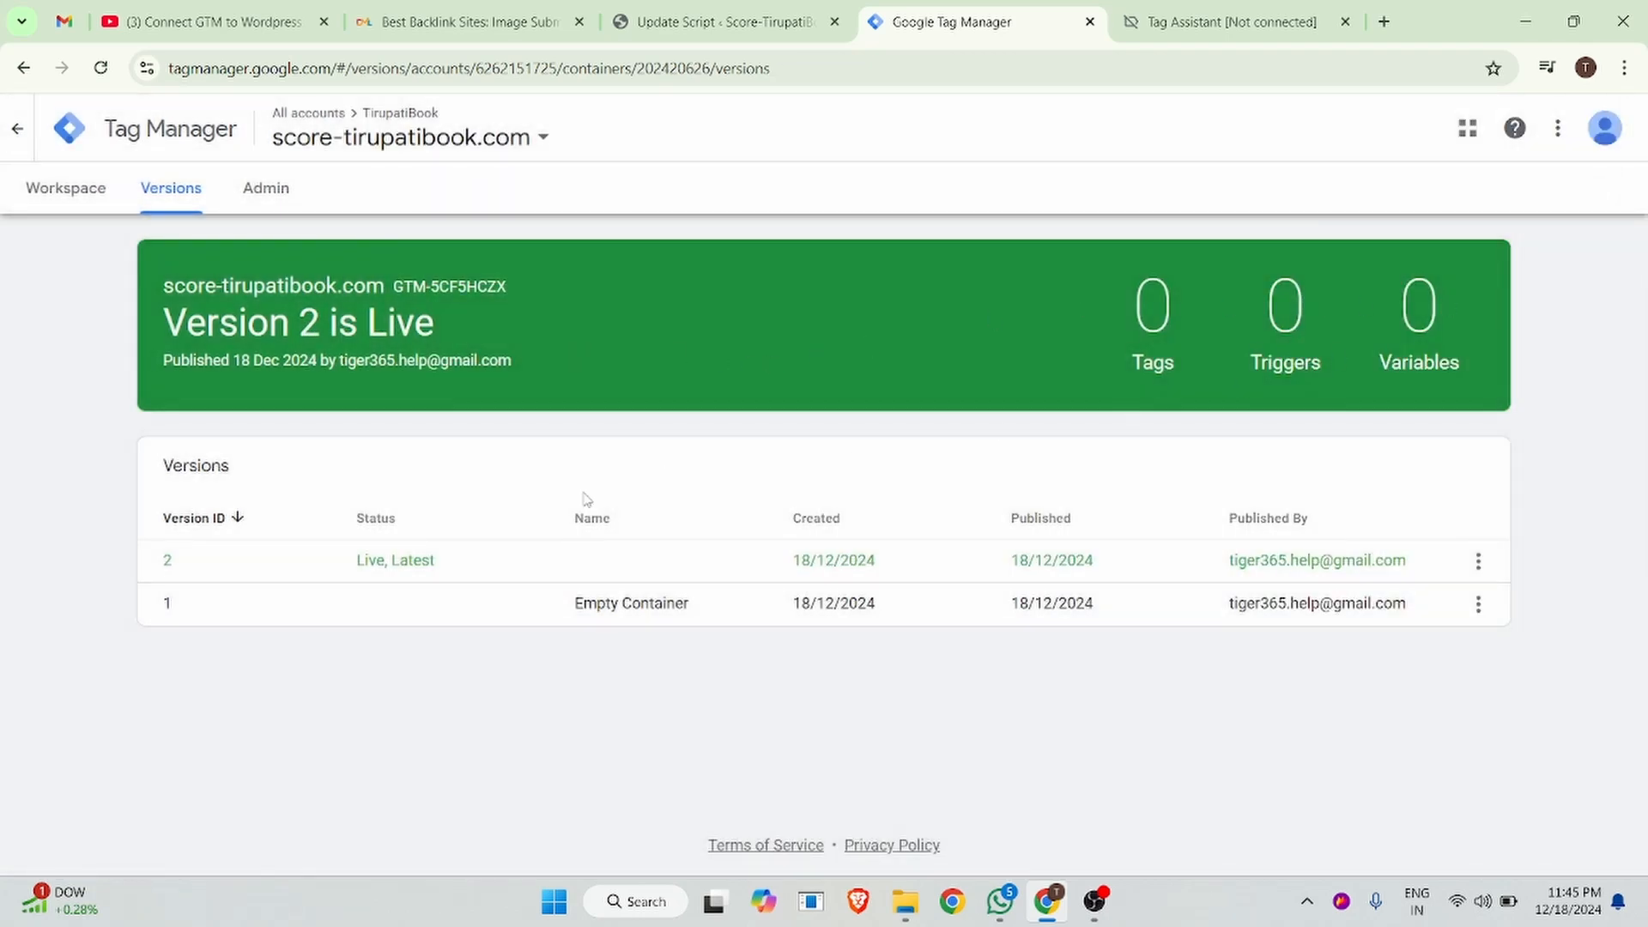